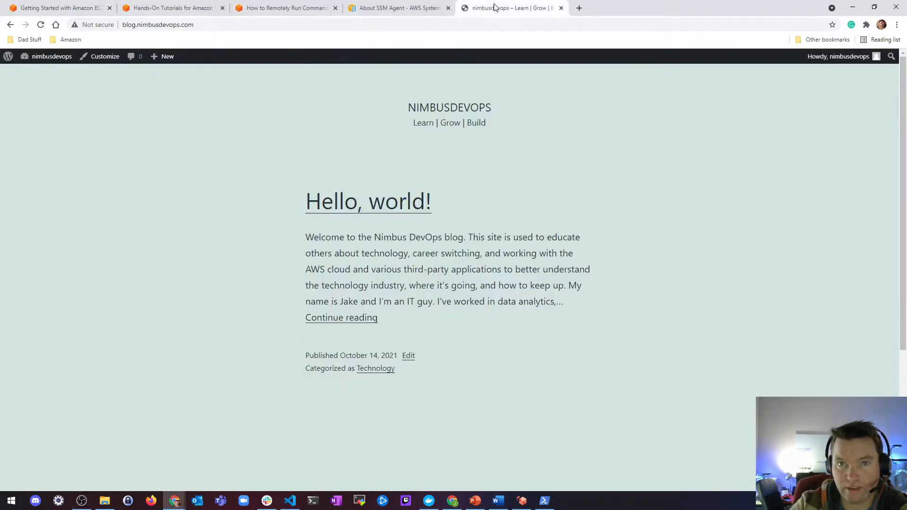
Step: Read the introduction of the tutorial on remotely running commands on an EC2 instance and skim its IAM role step
{"action": "left_click", "coordinate": [318, 8]}
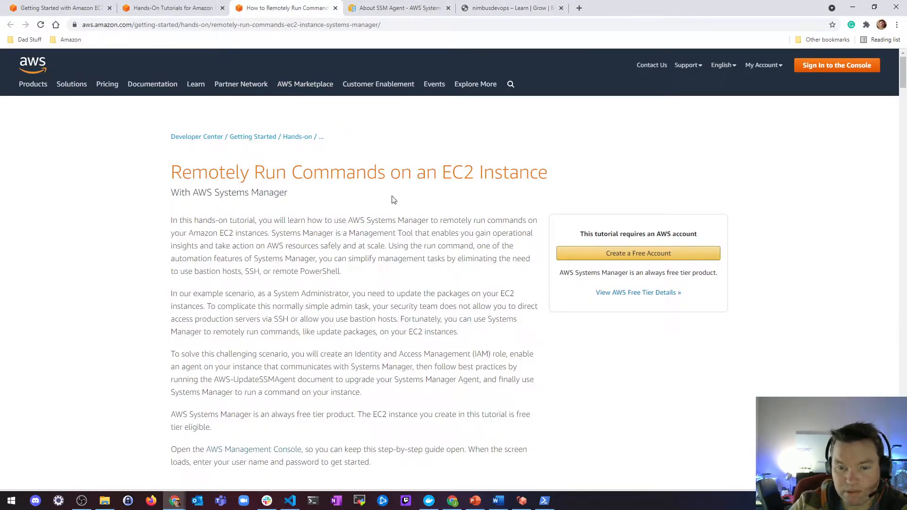
{"action": "left_click", "coordinate": [545, 501]}
{"action": "key", "text": "Return"}
{"action": "left_click", "coordinate": [465, 118]}
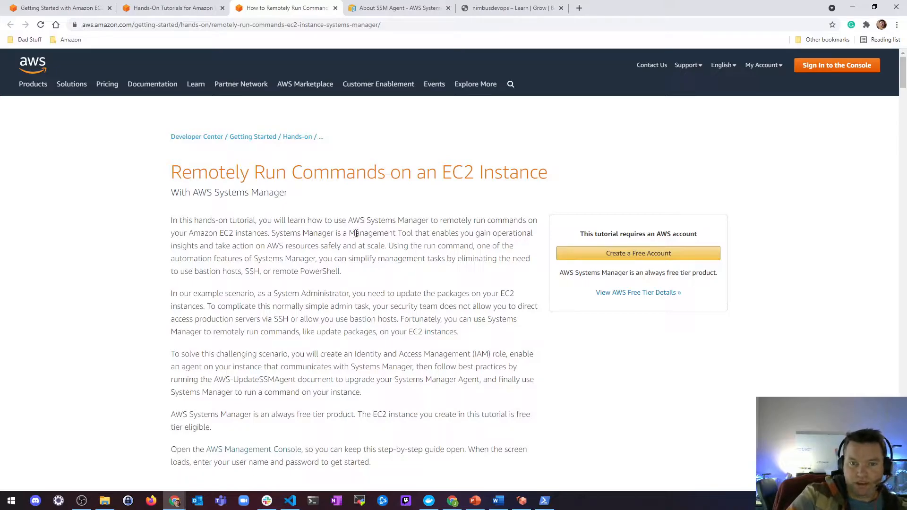
{"action": "left_click_drag", "start_coordinate": [243, 244], "coordinate": [373, 243]}
{"action": "left_click", "coordinate": [414, 246]}
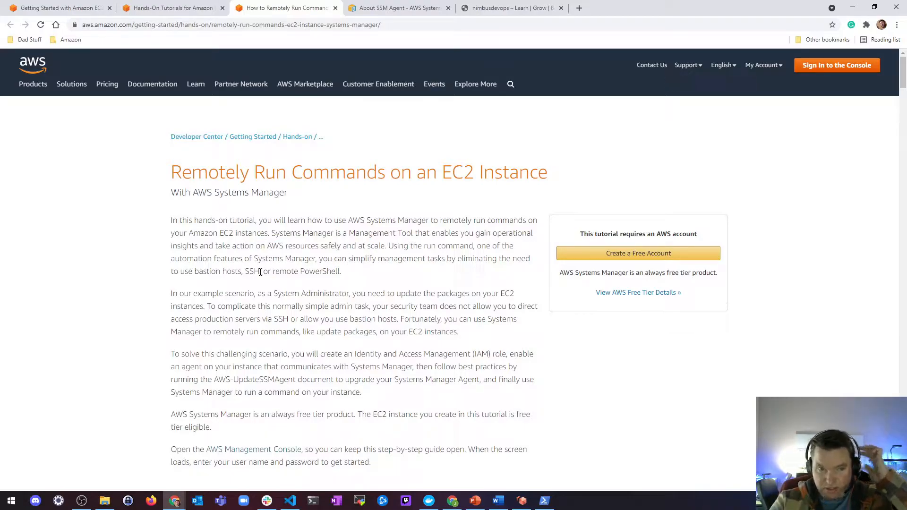
{"action": "left_click_drag", "start_coordinate": [210, 272], "coordinate": [341, 273]}
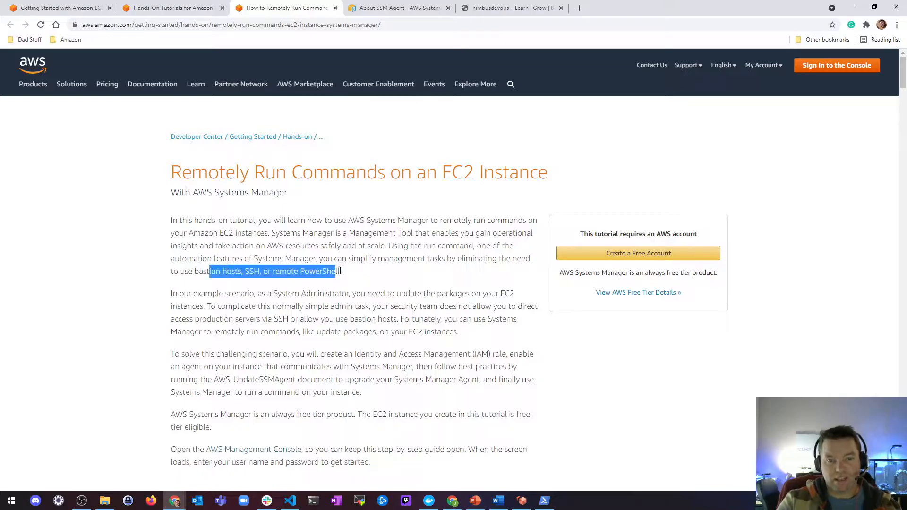
{"action": "scroll", "coordinate": [463, 219], "scroll_direction": "down", "scroll_amount": 3}
{"action": "left_click", "coordinate": [400, 229]}
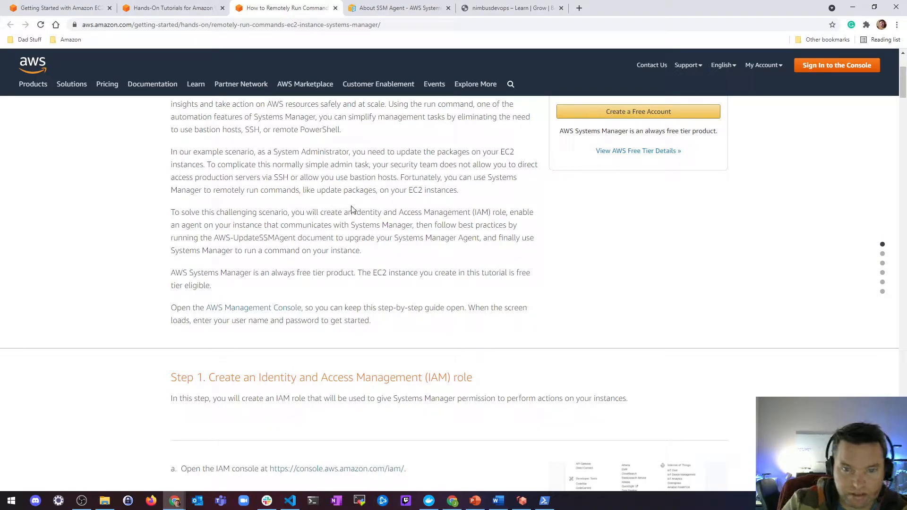
{"action": "scroll", "coordinate": [352, 210], "scroll_direction": "down", "scroll_amount": 5}
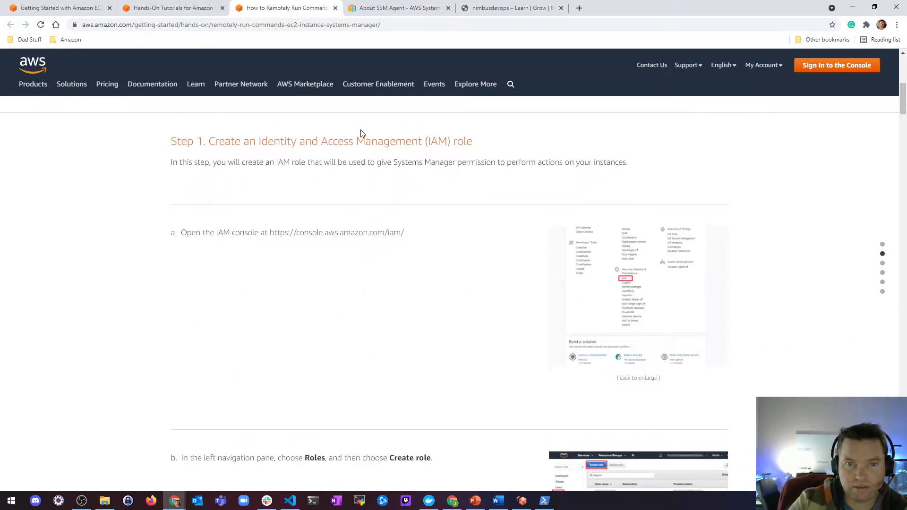
{"action": "scroll", "coordinate": [406, 231], "scroll_direction": "down", "scroll_amount": 15}
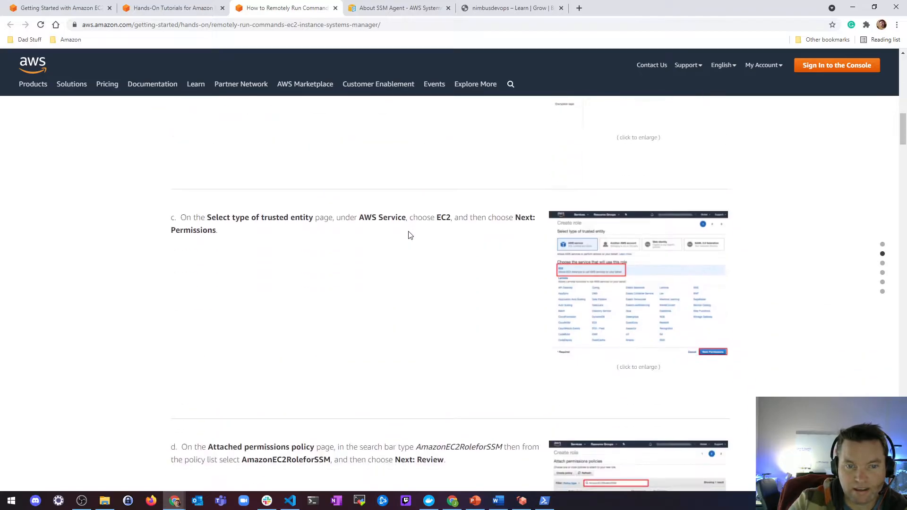
Step: Search the AWS Systems Manager user guide for ec2
{"action": "left_click", "coordinate": [380, 9]}
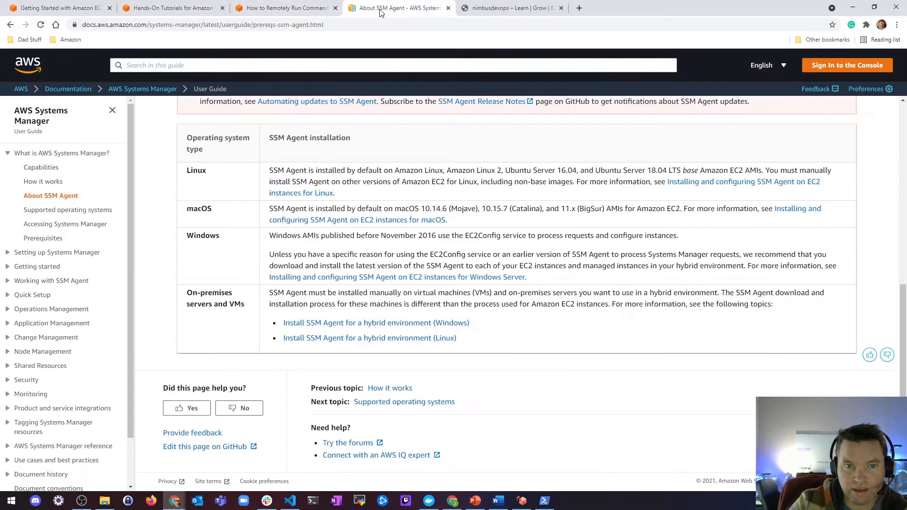
{"action": "left_click", "coordinate": [506, 8]}
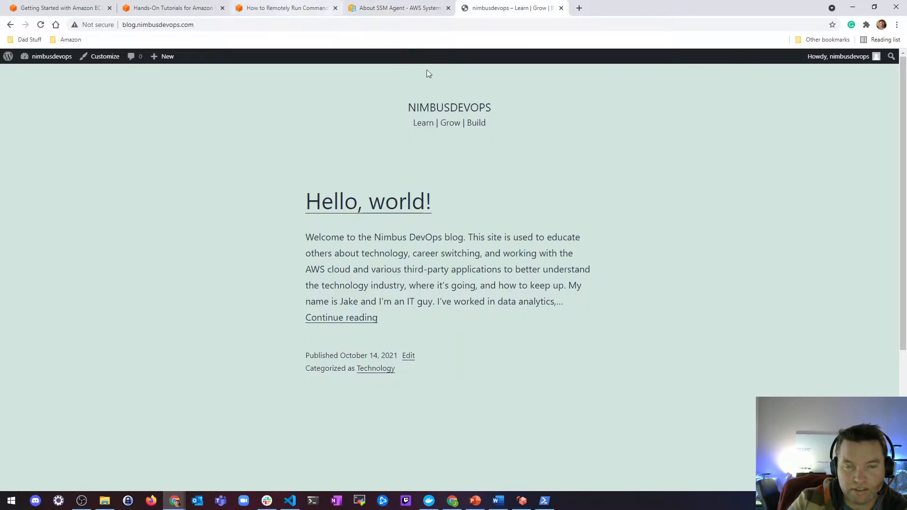
{"action": "left_click", "coordinate": [392, 8]}
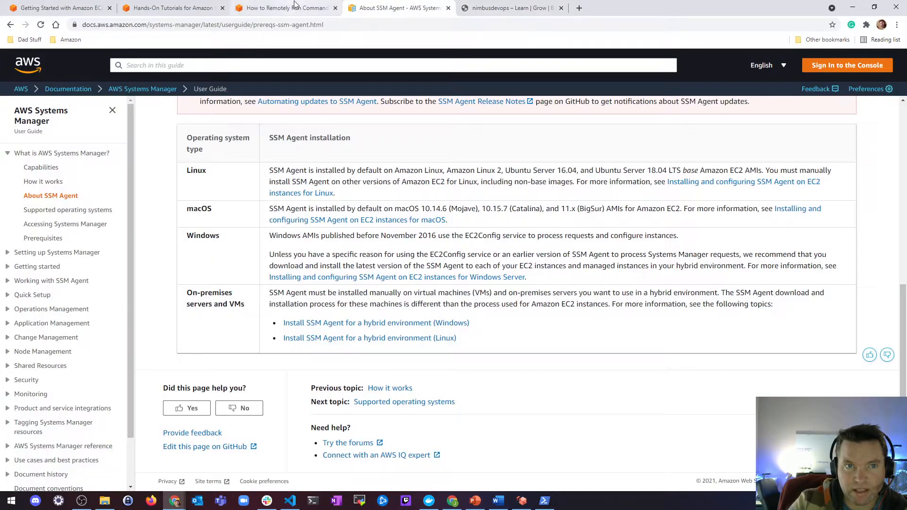
{"action": "left_click", "coordinate": [139, 65]}
{"action": "type", "text": "ec2"}
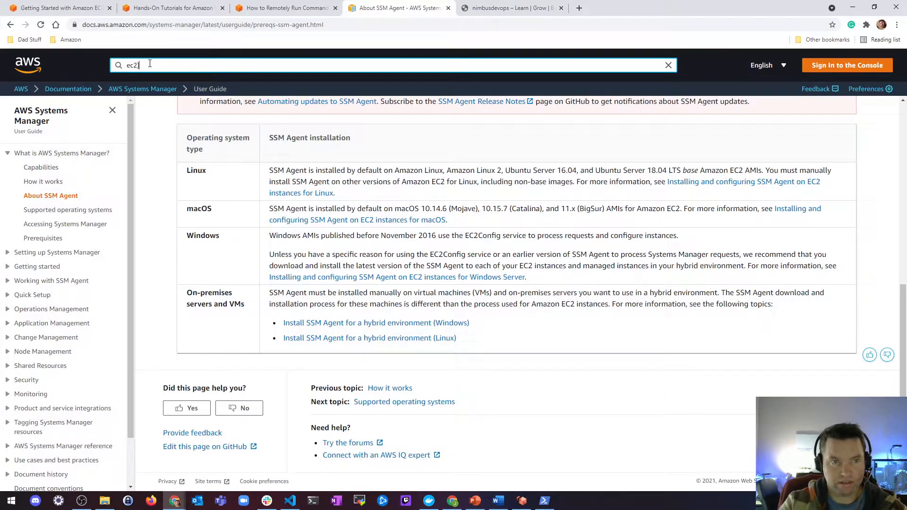
{"action": "key", "text": "Return"}
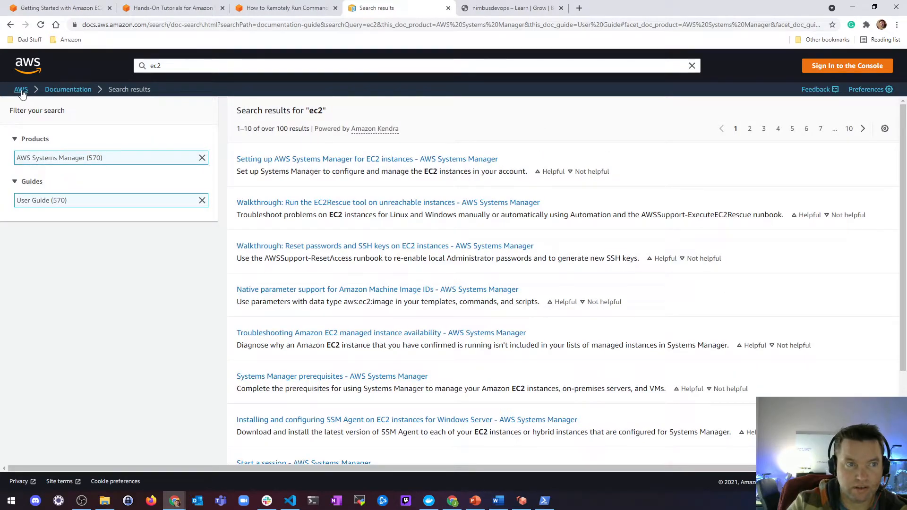
Step: Go from the AWS home page to the Management Console and open the EC2 instances list
{"action": "left_click", "coordinate": [21, 90]}
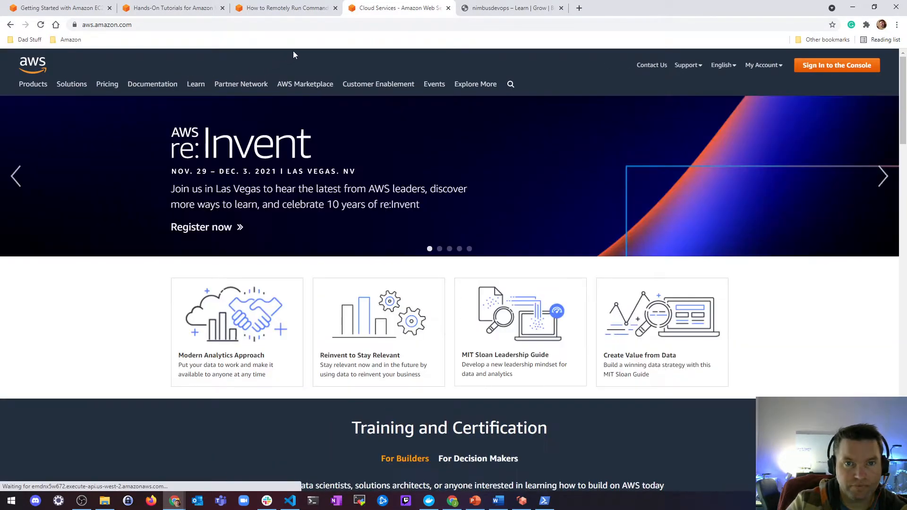
{"action": "left_click", "coordinate": [816, 68]}
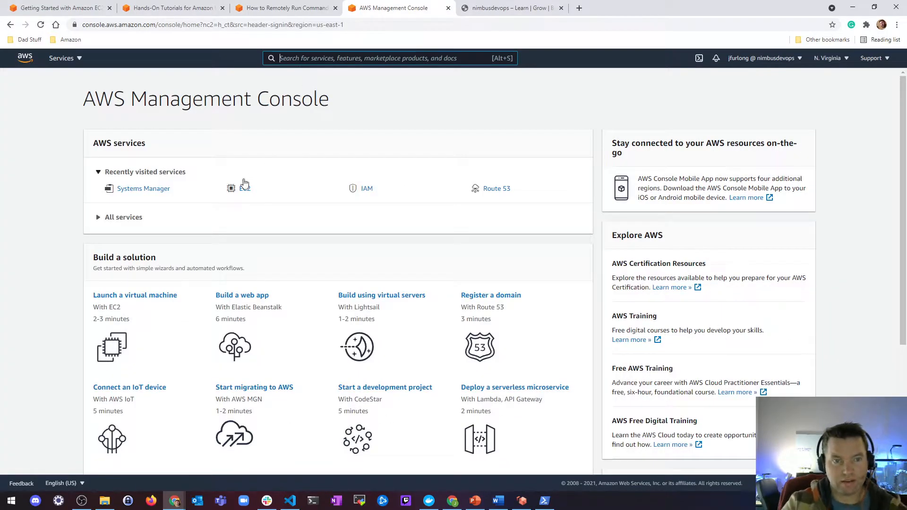
{"action": "left_click", "coordinate": [245, 188]}
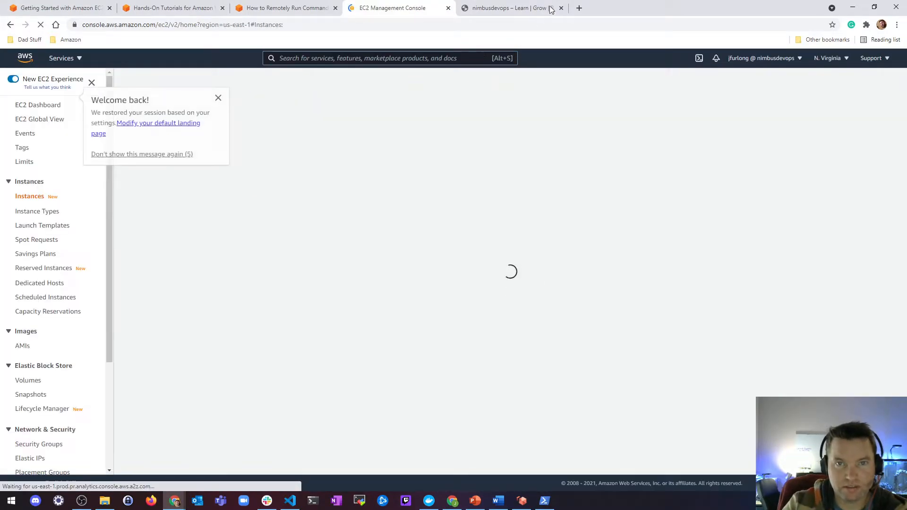
Step: Review the tutorial's IAM role instructions, including the trusted EC2 service, the AmazonEC2RoleforSSM policy, and the role name and description
{"action": "left_click", "coordinate": [538, 9]}
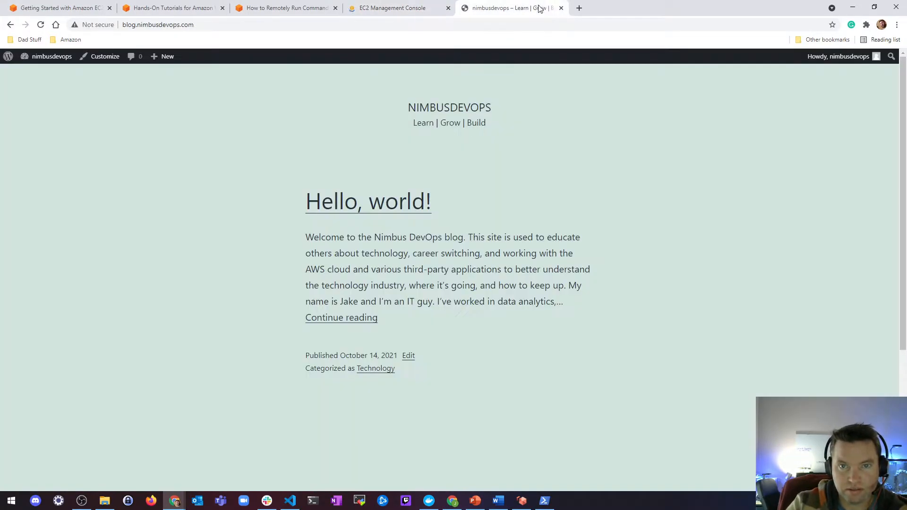
{"action": "left_click", "coordinate": [329, 9]}
{"action": "scroll", "coordinate": [330, 192], "scroll_direction": "up", "scroll_amount": 13}
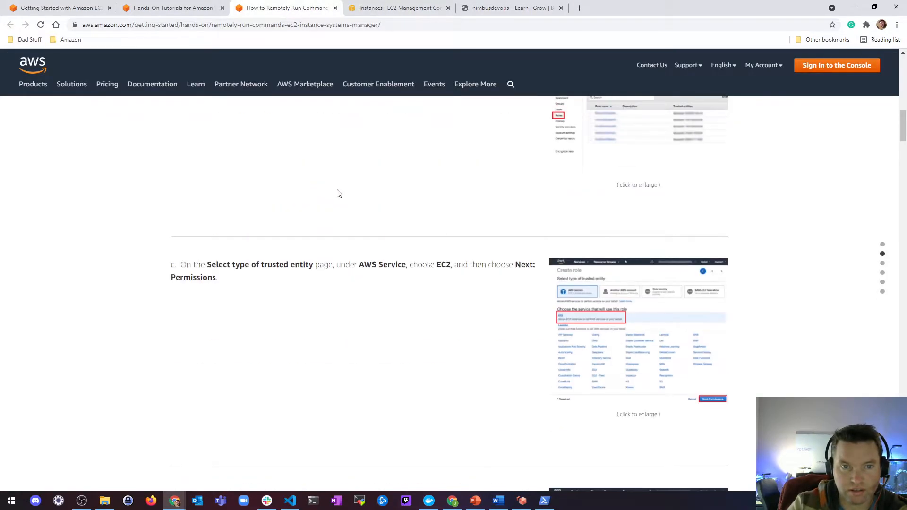
{"action": "scroll", "coordinate": [350, 198], "scroll_direction": "down", "scroll_amount": 4}
{"action": "scroll", "coordinate": [464, 238], "scroll_direction": "down", "scroll_amount": 4}
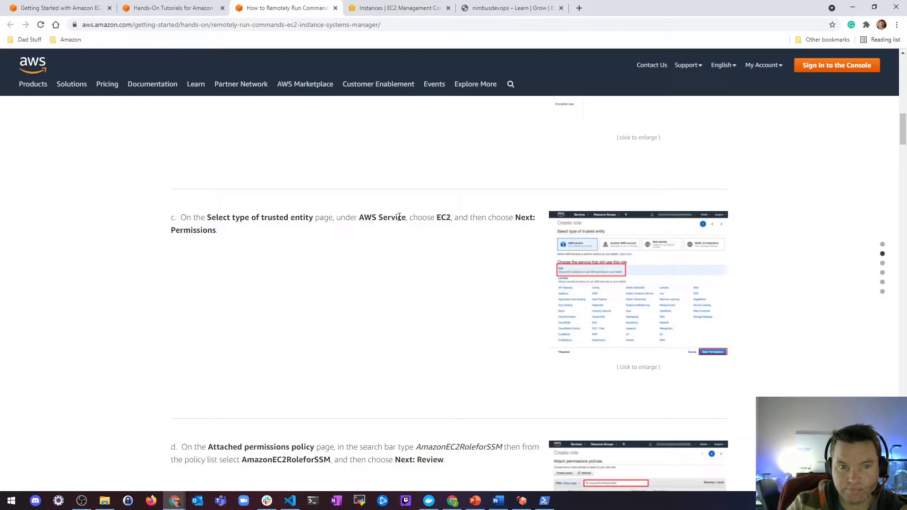
{"action": "scroll", "coordinate": [345, 220], "scroll_direction": "down", "scroll_amount": 5}
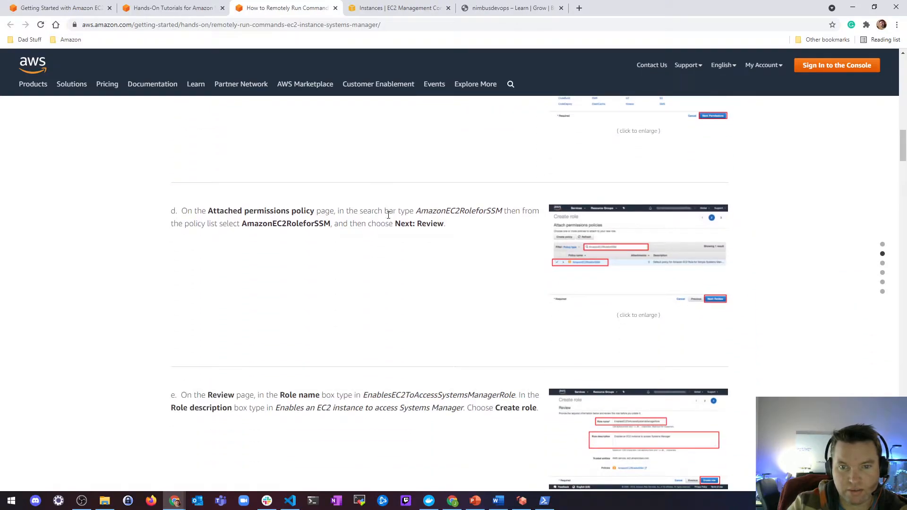
{"action": "left_click_drag", "start_coordinate": [419, 211], "coordinate": [503, 211]}
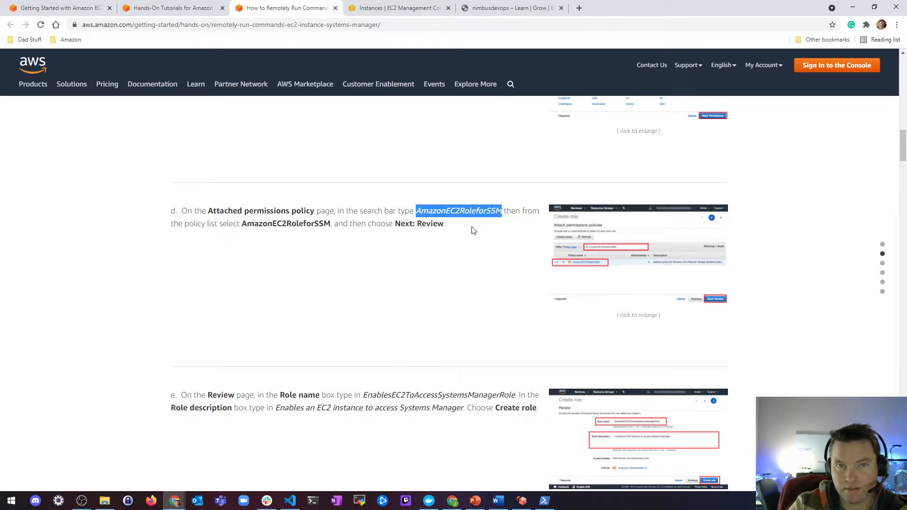
{"action": "scroll", "coordinate": [472, 231], "scroll_direction": "down", "scroll_amount": 4}
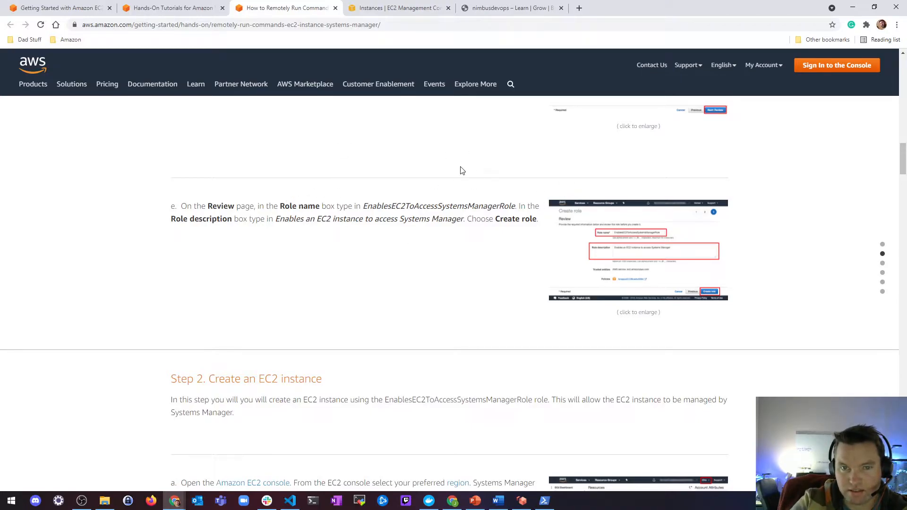
{"action": "scroll", "coordinate": [461, 163], "scroll_direction": "up", "scroll_amount": 2}
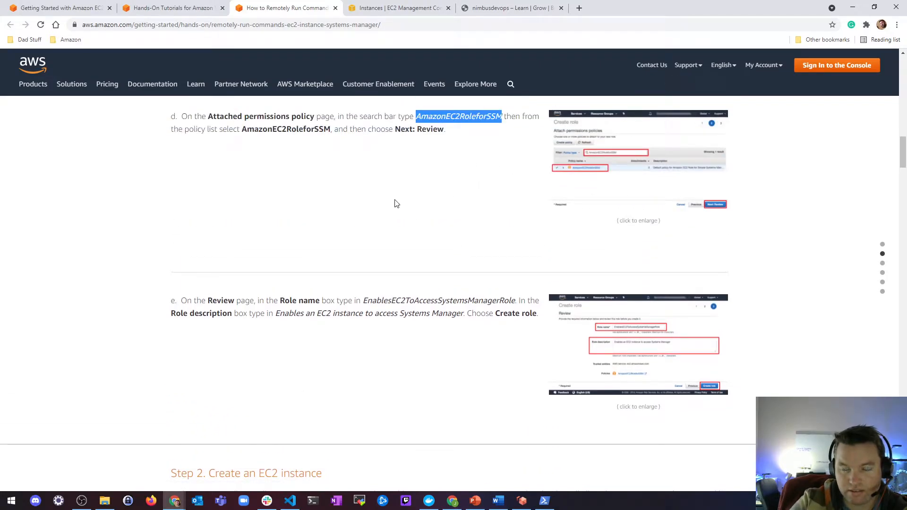
{"action": "scroll", "coordinate": [359, 211], "scroll_direction": "down", "scroll_amount": 2}
{"action": "left_click_drag", "start_coordinate": [366, 206], "coordinate": [519, 206]}
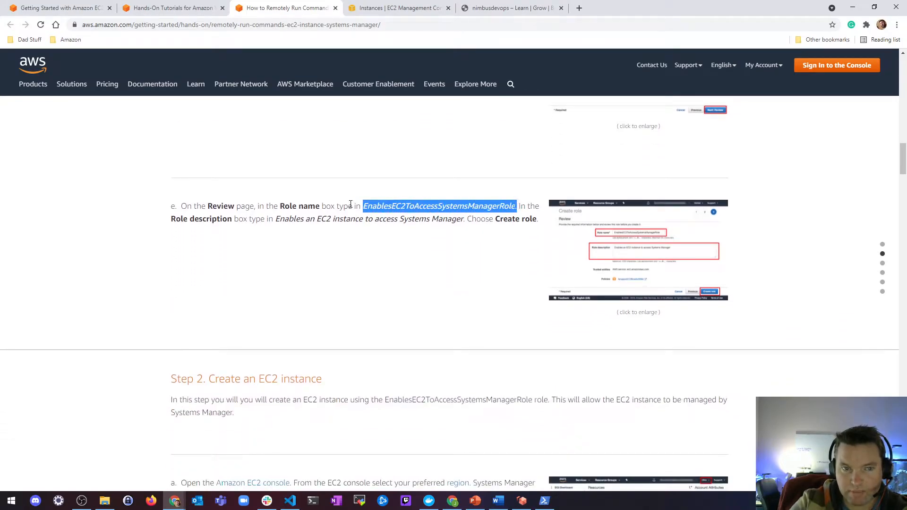
{"action": "left_click_drag", "start_coordinate": [277, 218], "coordinate": [464, 217]}
{"action": "scroll", "coordinate": [521, 215], "scroll_direction": "down", "scroll_amount": 5}
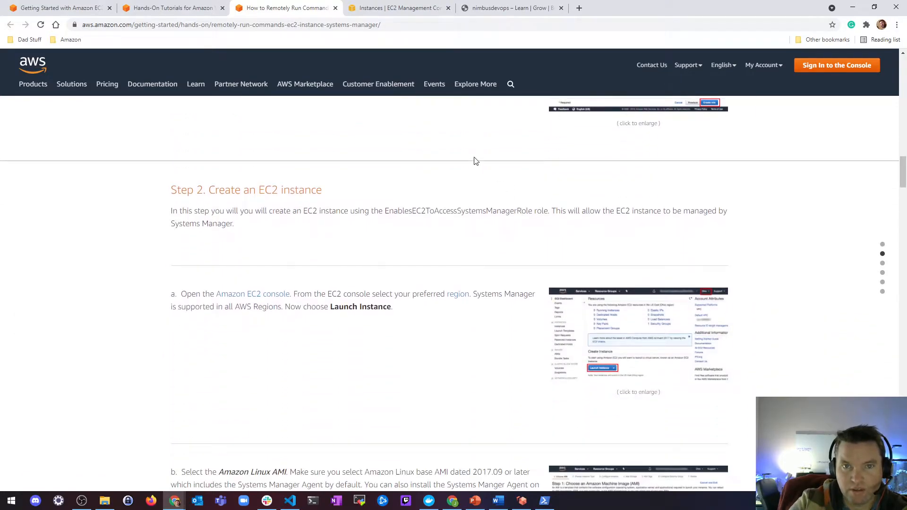
Step: Check the IAM role choices for the WordPressBlog instance without saving, and view the instance's security details
{"action": "left_click", "coordinate": [397, 8]}
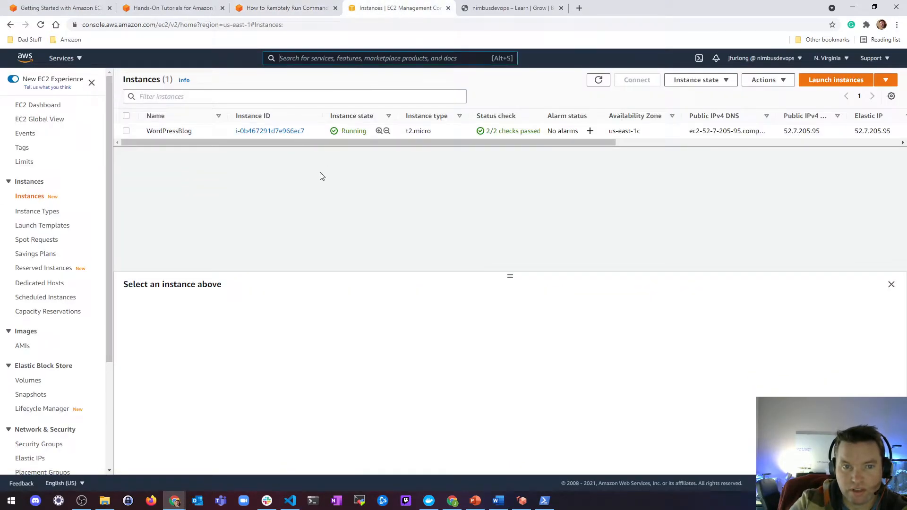
{"action": "left_click", "coordinate": [127, 131]}
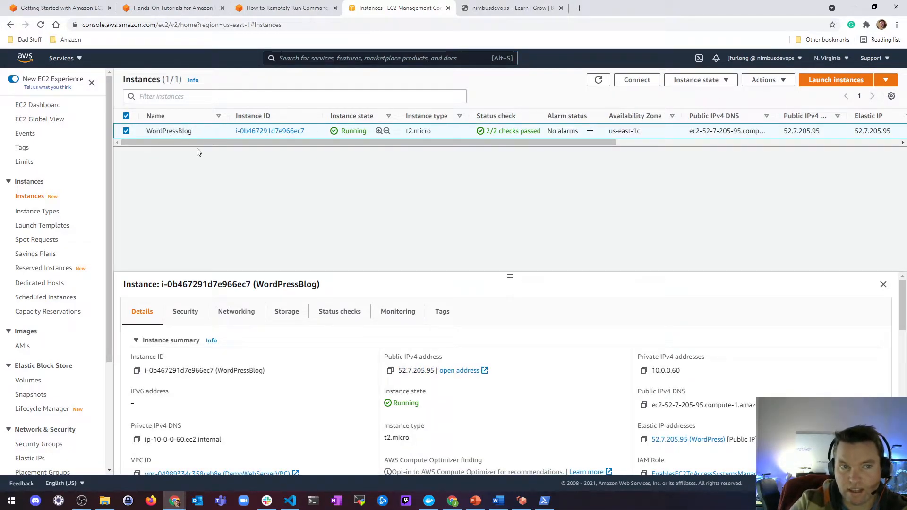
{"action": "left_click", "coordinate": [764, 80]}
{"action": "mouse_move", "coordinate": [778, 172]}
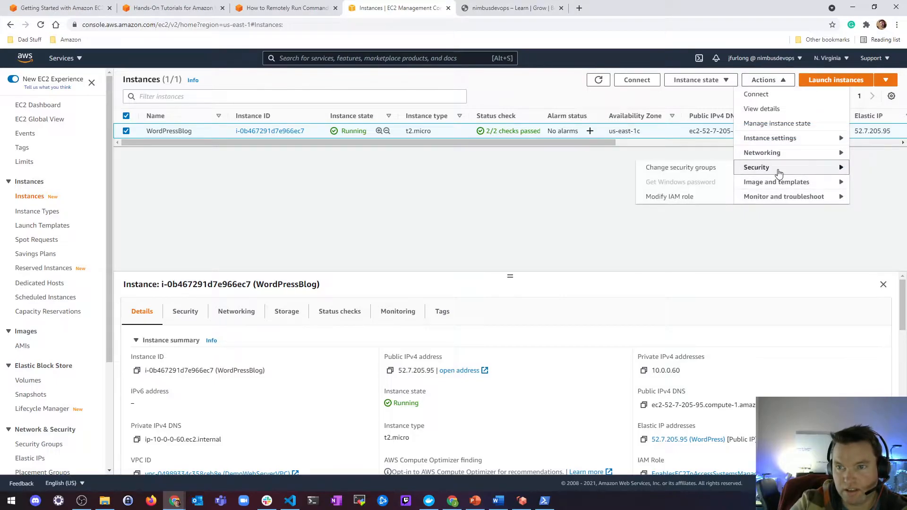
{"action": "left_click", "coordinate": [685, 198]}
{"action": "left_click", "coordinate": [277, 214]}
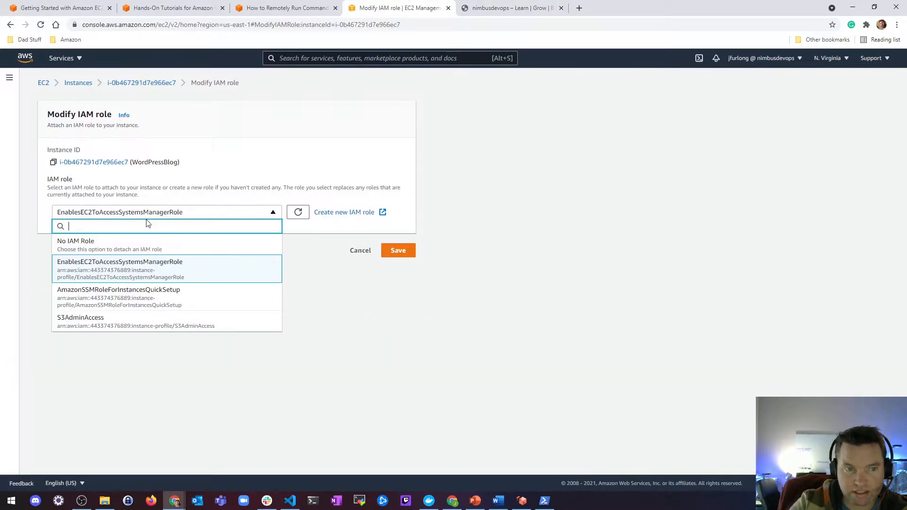
{"action": "left_click", "coordinate": [361, 250]}
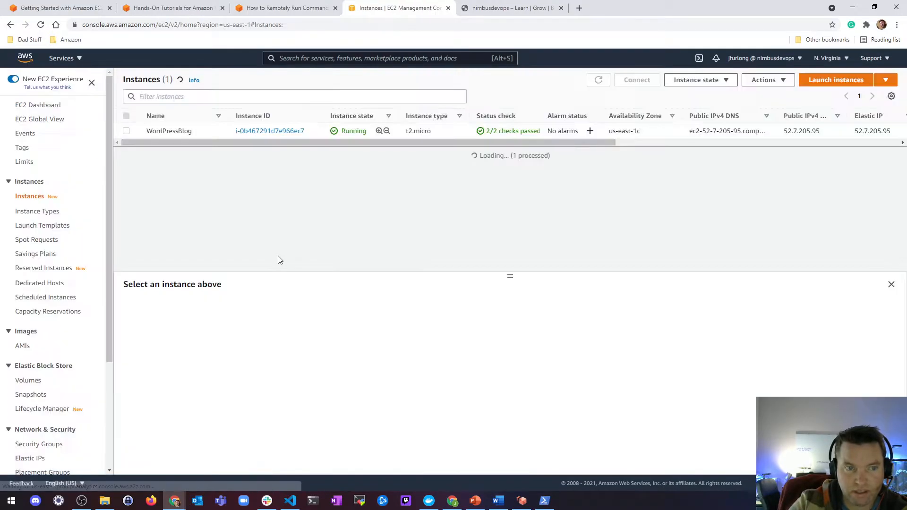
{"action": "left_click", "coordinate": [126, 132]}
{"action": "left_click", "coordinate": [191, 312]}
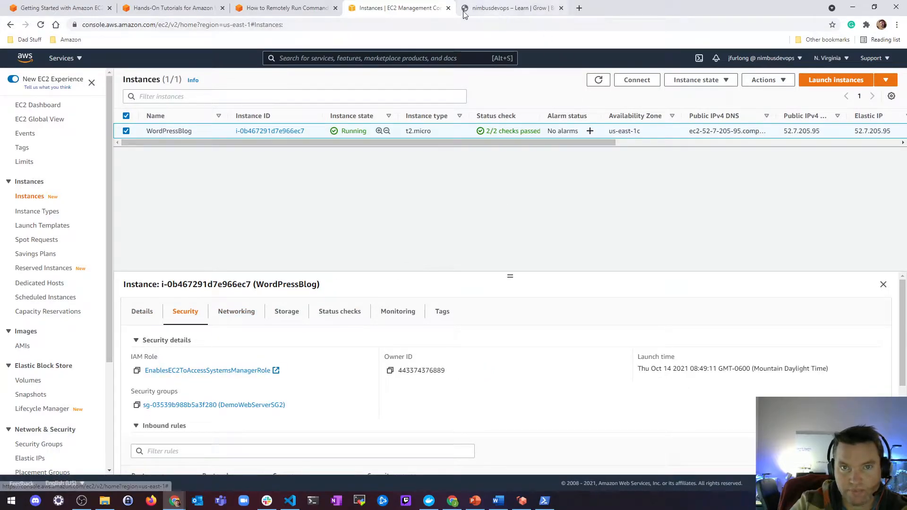
Step: Skim the tutorial from creating an EC2 instance to the Managed Instances and Run Command instructions
{"action": "left_click", "coordinate": [302, 8]}
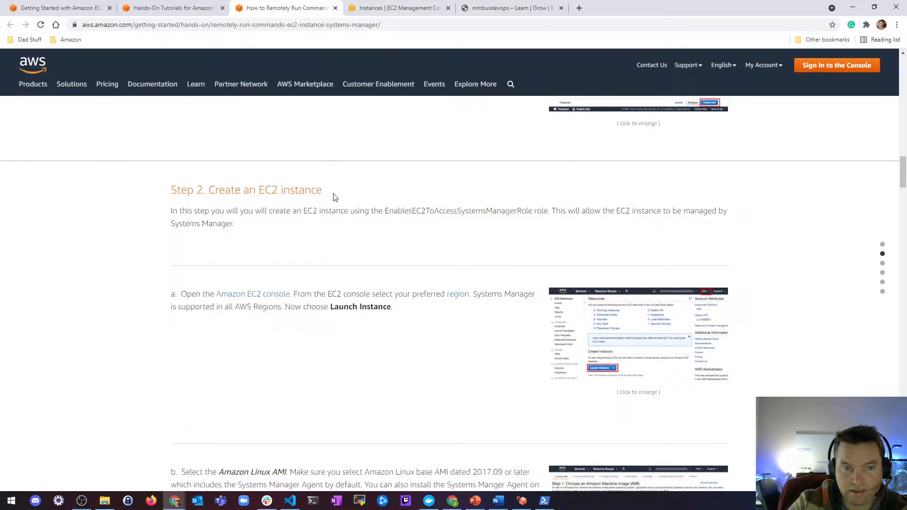
{"action": "scroll", "coordinate": [340, 203], "scroll_direction": "down", "scroll_amount": 15}
{"action": "scroll", "coordinate": [350, 202], "scroll_direction": "down", "scroll_amount": 16}
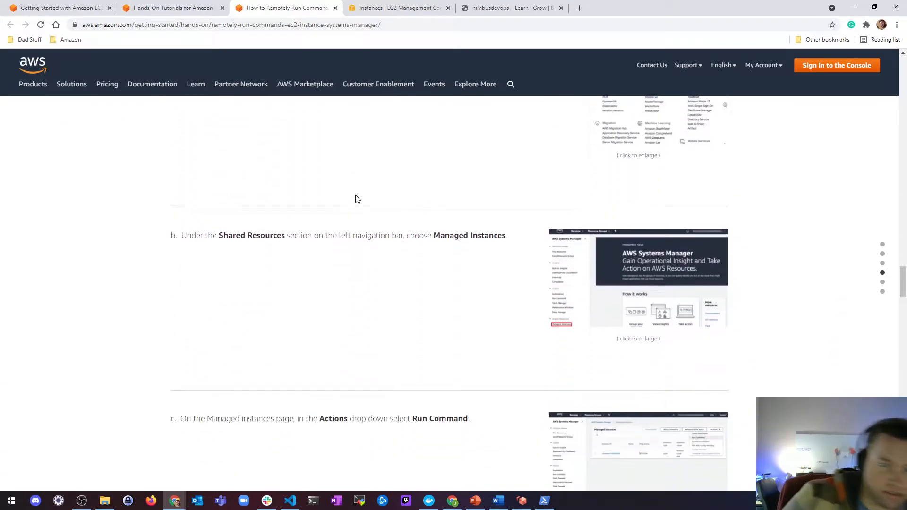
Step: Start launching a new EC2 instance using the 64-bit (x86) Amazon Linux 2 AMI (HVM), SSD Volume Type
{"action": "left_click", "coordinate": [410, 10]}
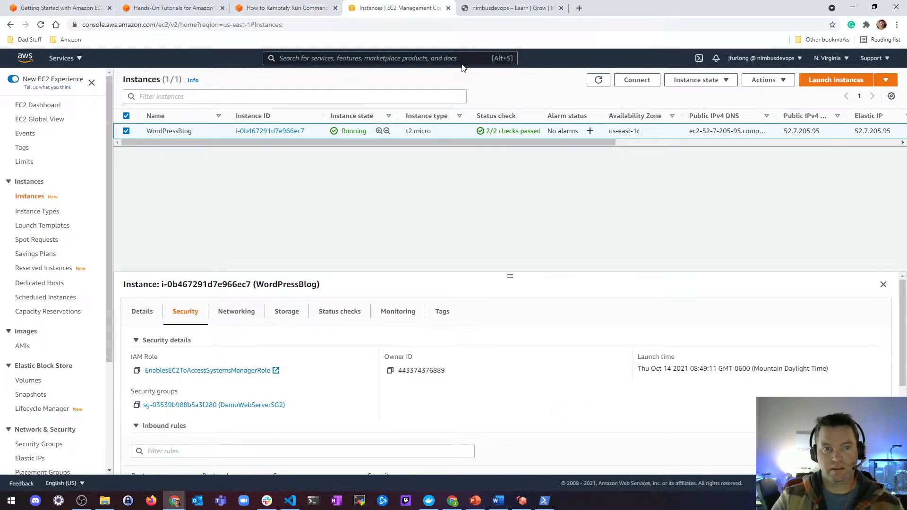
{"action": "left_click", "coordinate": [830, 80]}
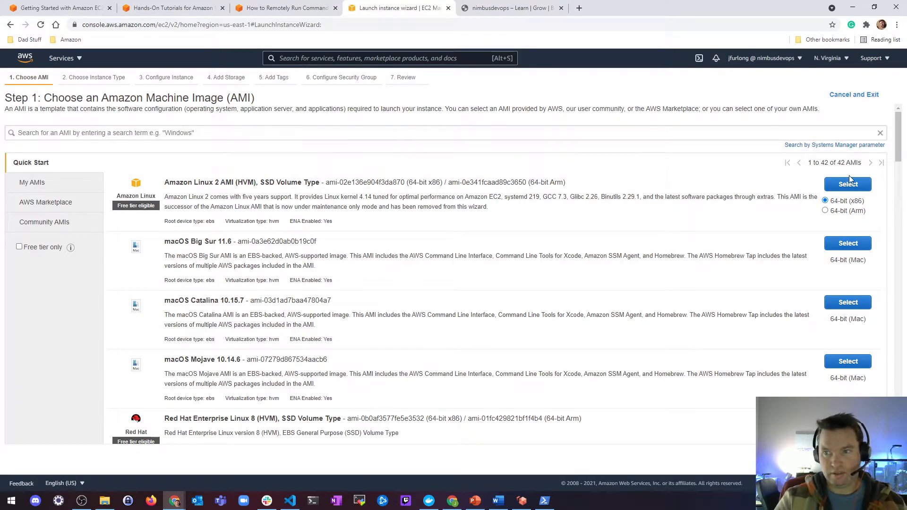
{"action": "left_click", "coordinate": [849, 183]}
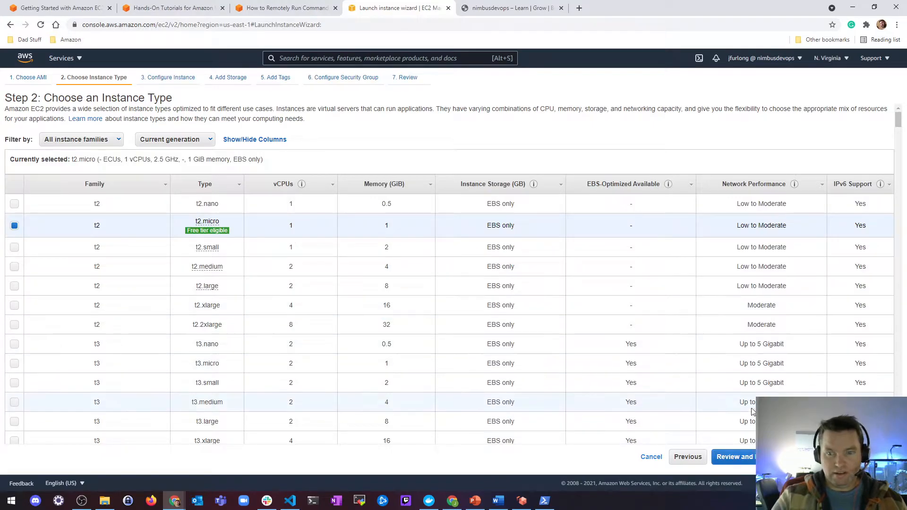
Step: Keep the t2.micro instance type and set the new instance's network to DemoWebServerVPC
{"action": "left_click", "coordinate": [837, 457]}
{"action": "left_click", "coordinate": [253, 173]}
{"action": "left_click", "coordinate": [253, 182]}
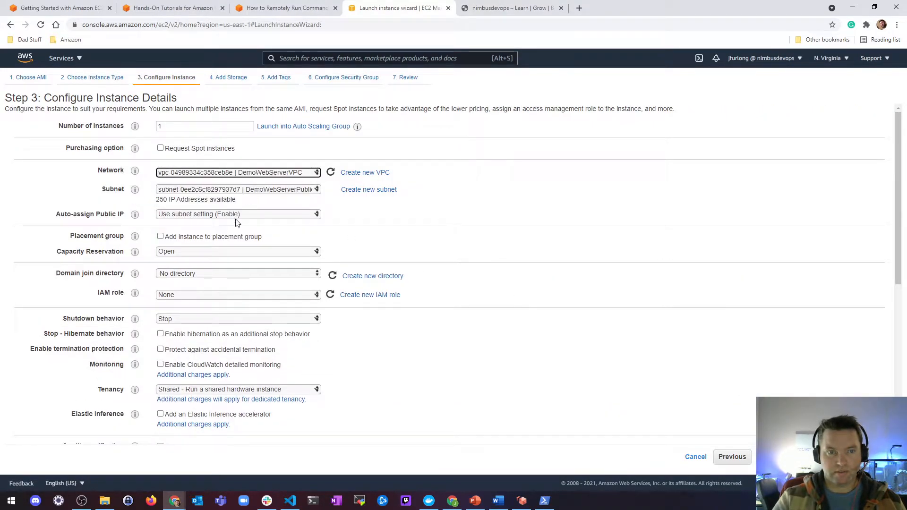
{"action": "scroll", "coordinate": [255, 230], "scroll_direction": "down", "scroll_amount": 2}
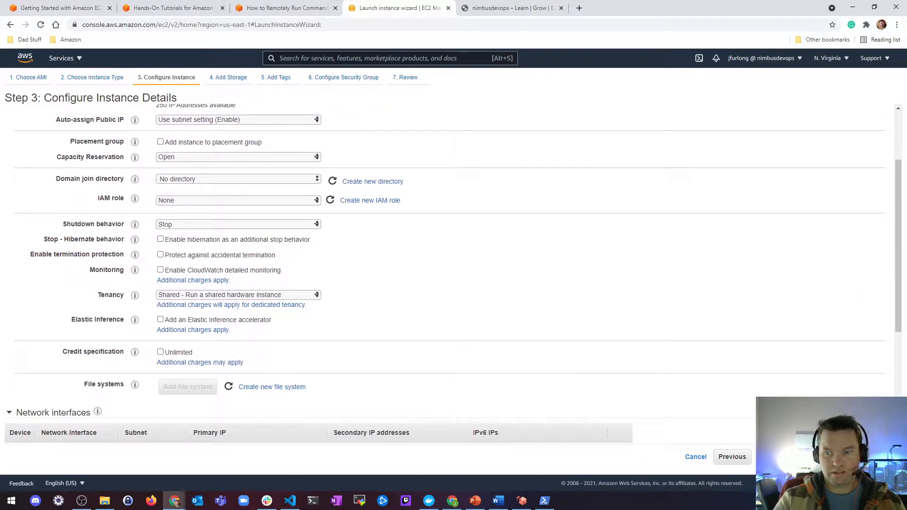
Step: Keep the default storage without tags and assign the existing security group DemoWebServerSG2 to the instance
{"action": "left_click", "coordinate": [864, 457]}
{"action": "left_click", "coordinate": [864, 457]}
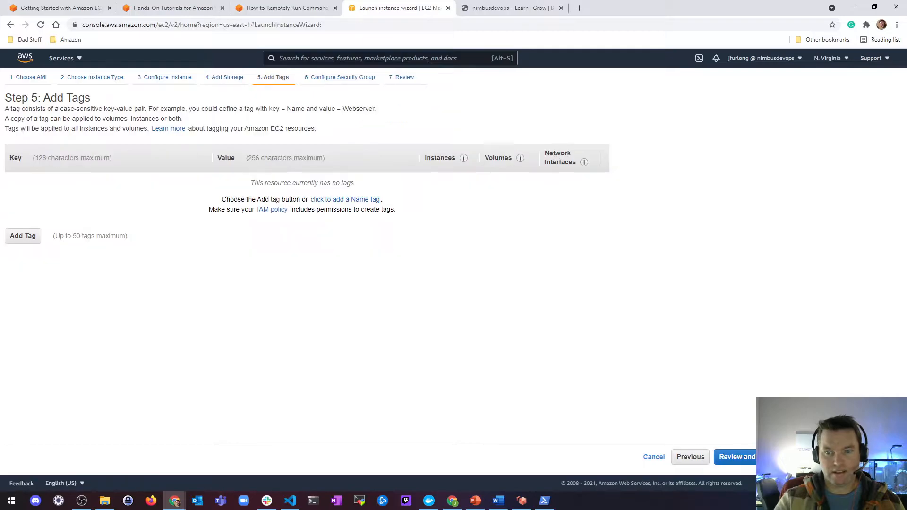
{"action": "left_click", "coordinate": [865, 457]}
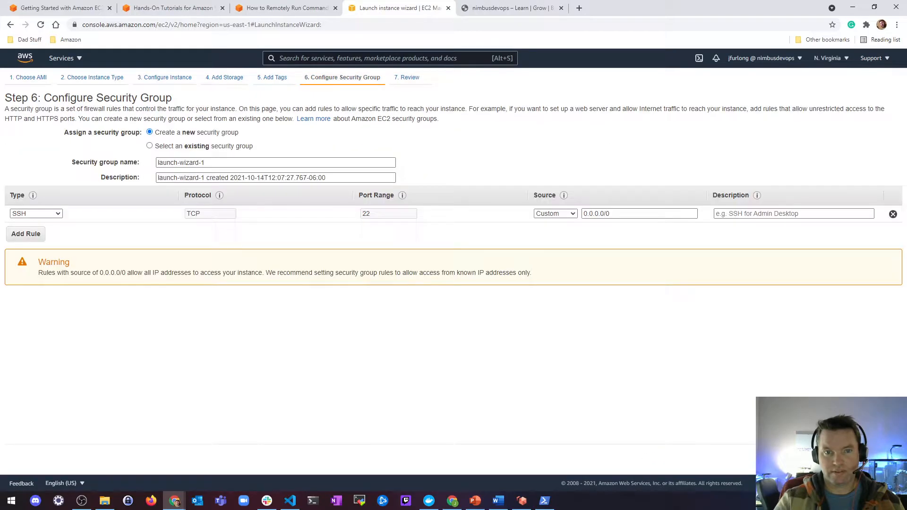
{"action": "left_click", "coordinate": [192, 146]}
{"action": "left_click", "coordinate": [56, 198]}
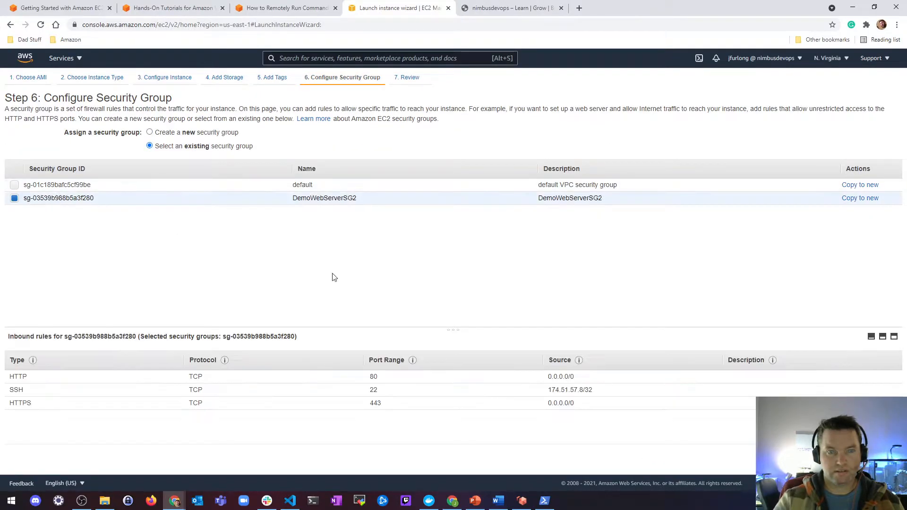
{"action": "left_click", "coordinate": [868, 456]}
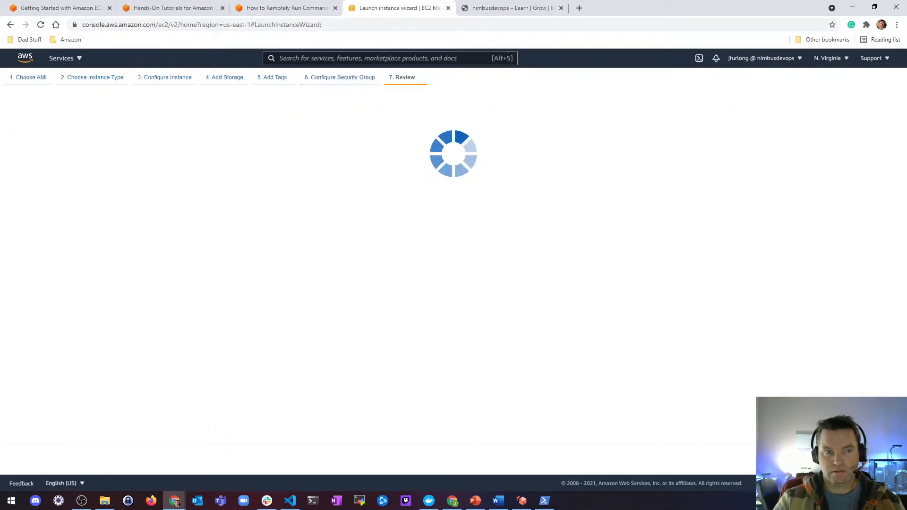
Step: Review the instance details and set the IAM role to EnablesEC2ToAccessSystemsManagerRole
{"action": "scroll", "coordinate": [98, 228], "scroll_direction": "down", "scroll_amount": 1}
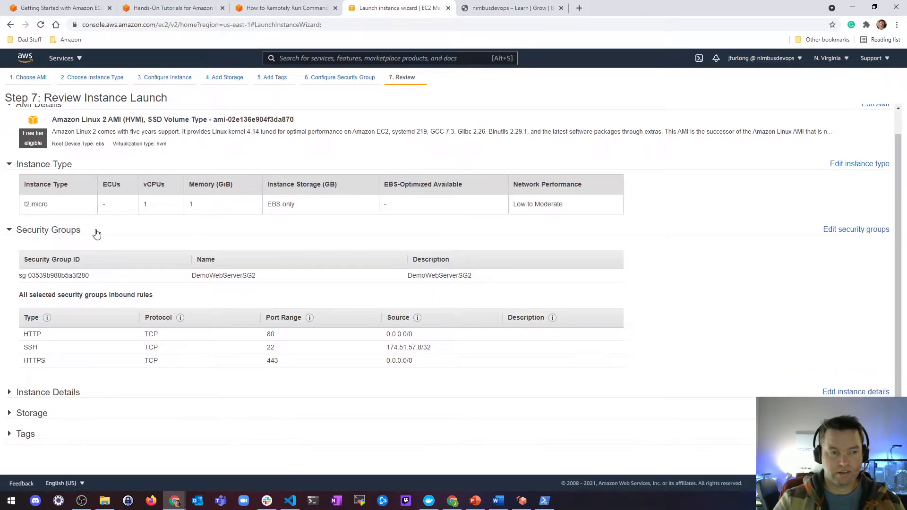
{"action": "left_click", "coordinate": [26, 394]}
{"action": "scroll", "coordinate": [223, 308], "scroll_direction": "down", "scroll_amount": 5}
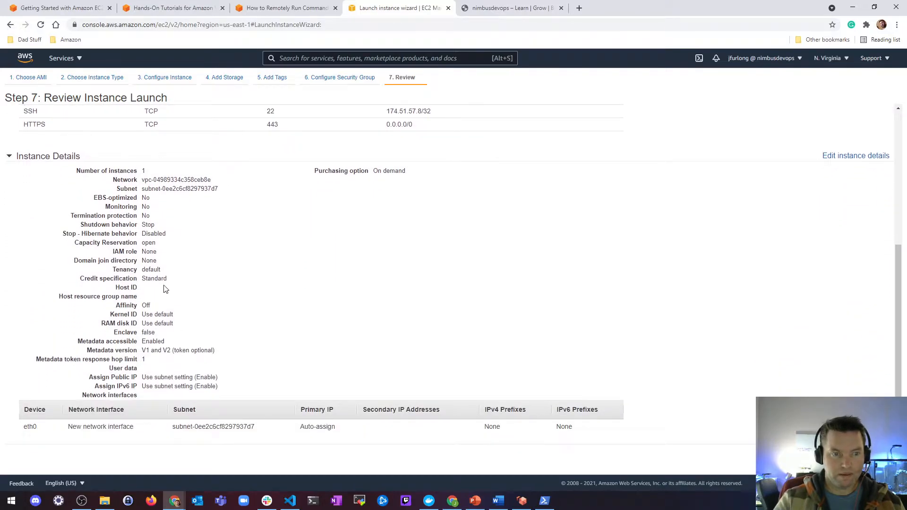
{"action": "left_click", "coordinate": [869, 158]}
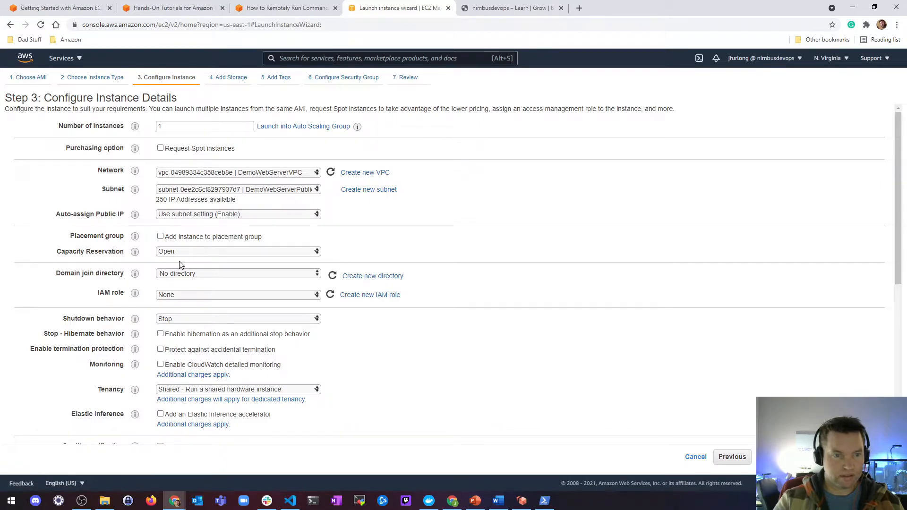
{"action": "scroll", "coordinate": [179, 257], "scroll_direction": "down", "scroll_amount": 1}
{"action": "left_click", "coordinate": [179, 245]}
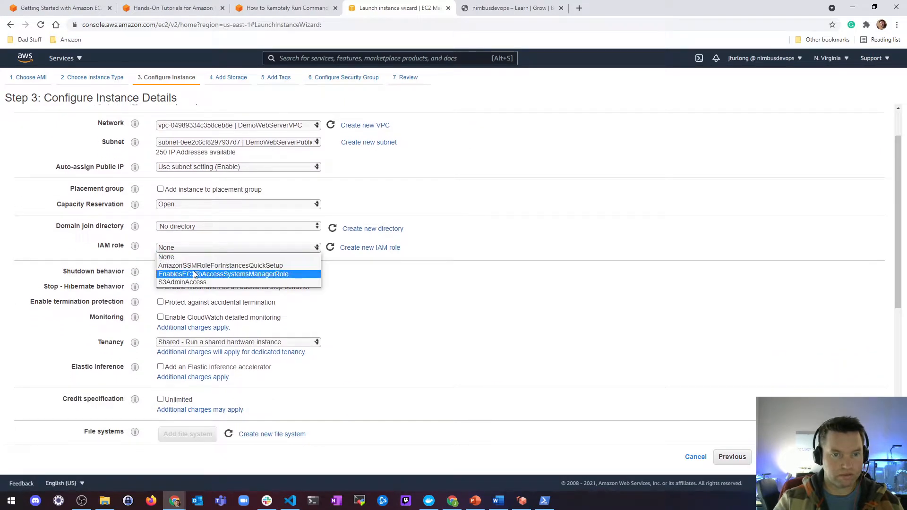
{"action": "left_click", "coordinate": [281, 276]}
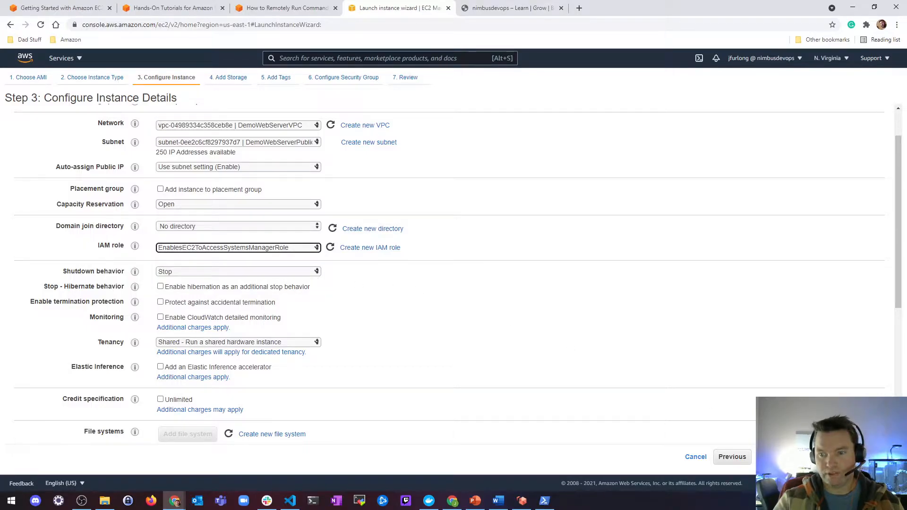
{"action": "left_click", "coordinate": [787, 457]}
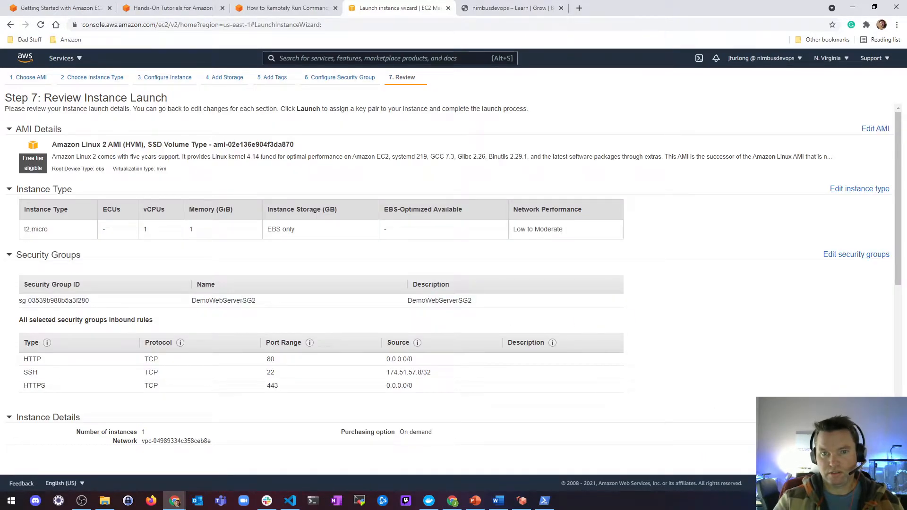
Step: Launch the instance with the existing WordPress RSA key pair, acknowledging access to its private key file
{"action": "left_click", "coordinate": [872, 457]}
{"action": "left_click", "coordinate": [368, 284]}
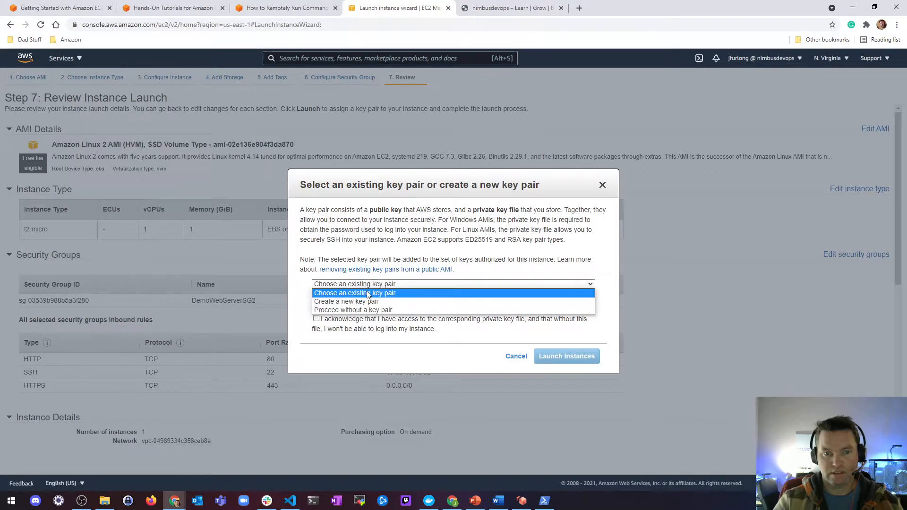
{"action": "left_click", "coordinate": [367, 293]}
{"action": "left_click", "coordinate": [361, 303]}
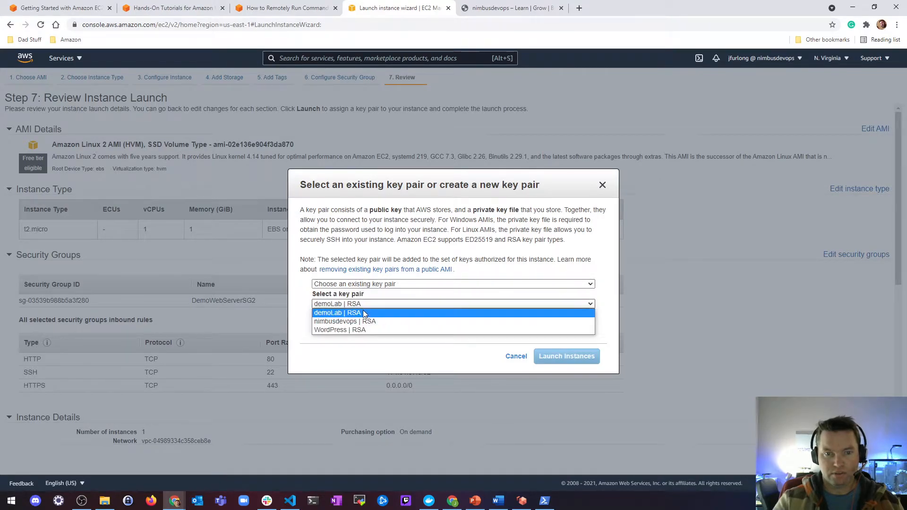
{"action": "left_click", "coordinate": [367, 329]}
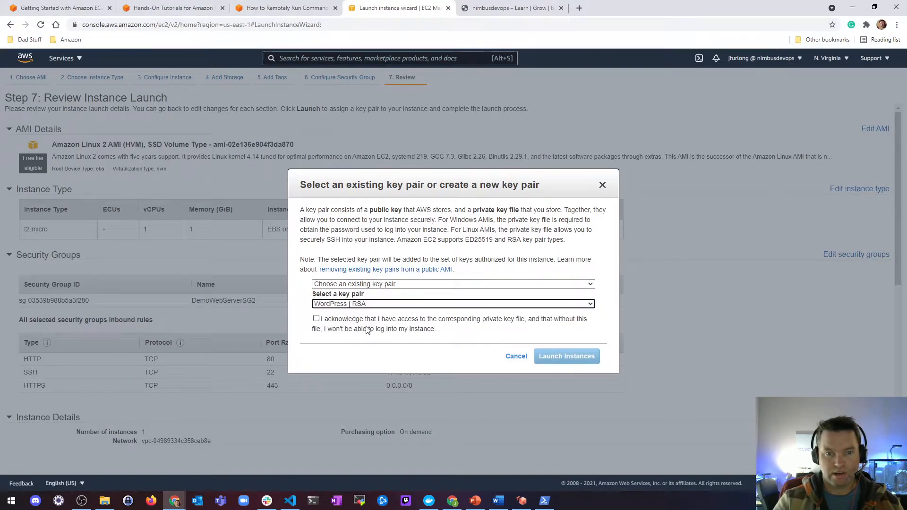
{"action": "left_click", "coordinate": [317, 320]}
{"action": "left_click", "coordinate": [576, 360]}
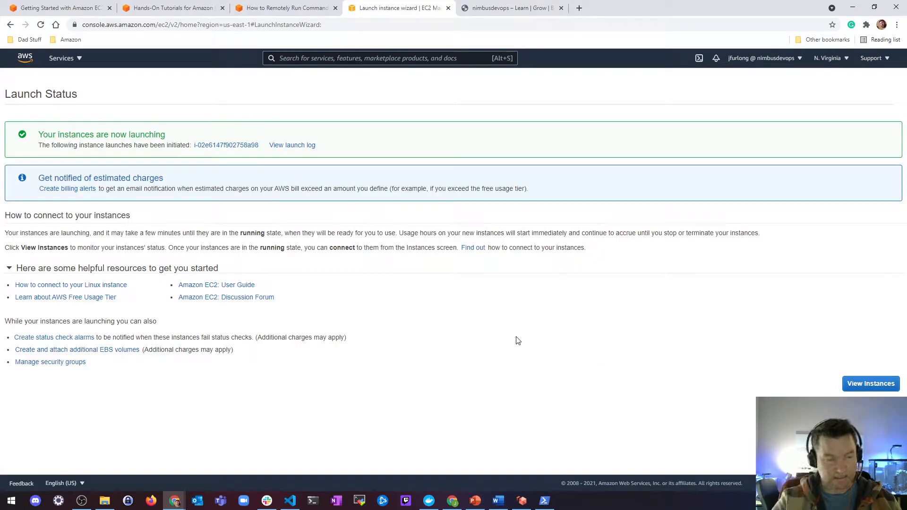
Step: Name the newly launched instance SSM-Test in the instances list
{"action": "left_click", "coordinate": [872, 382]}
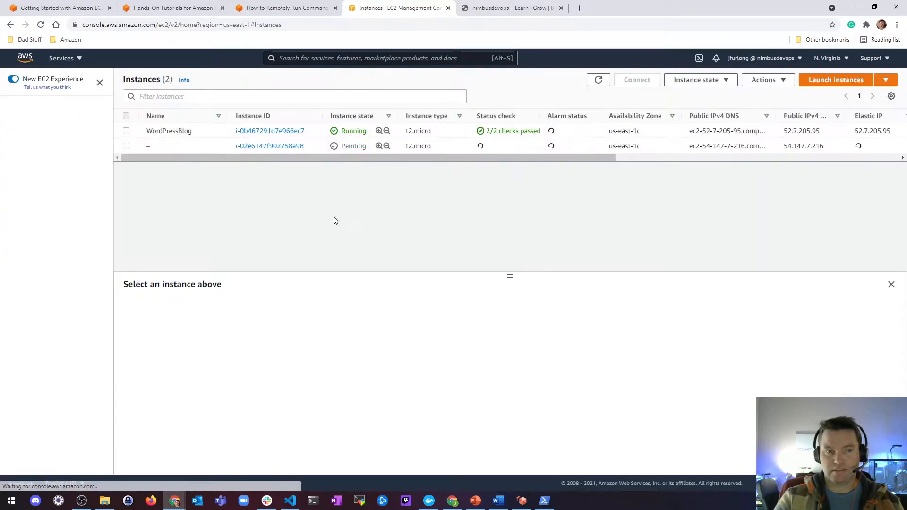
{"action": "left_click", "coordinate": [158, 146]}
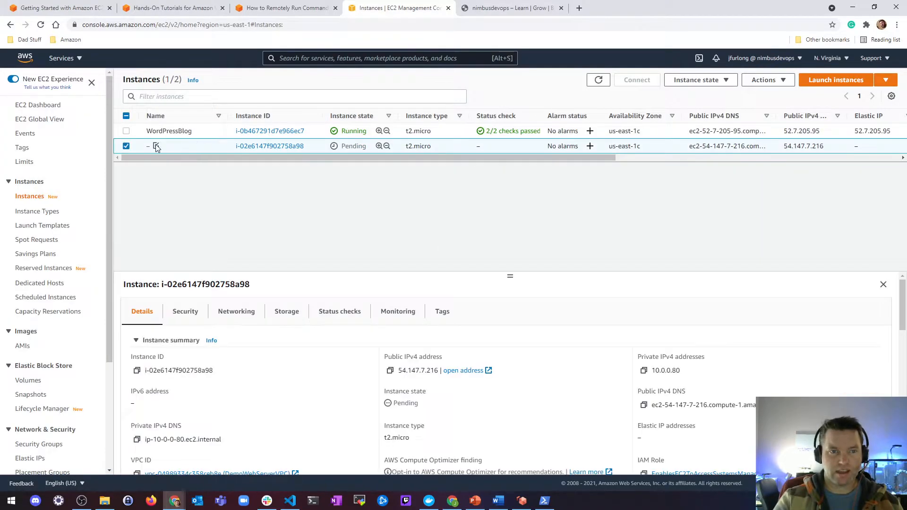
{"action": "left_click", "coordinate": [158, 147]}
{"action": "left_click", "coordinate": [194, 162]}
{"action": "type", "text": "SSM-Test"}
{"action": "key", "text": "Return"}
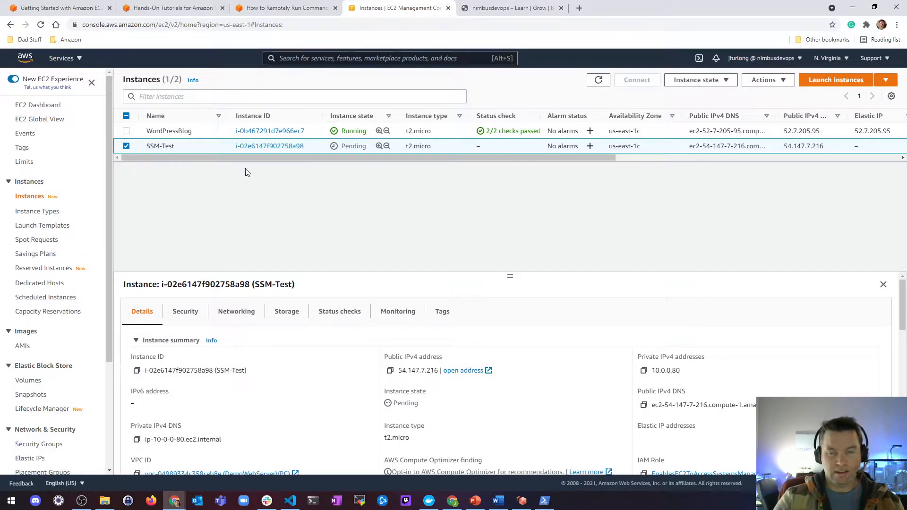
Step: Consult the tutorial's Step 3 on updating the Systems Manager Agent, and open the AWS Systems Manager console
{"action": "left_click", "coordinate": [308, 9]}
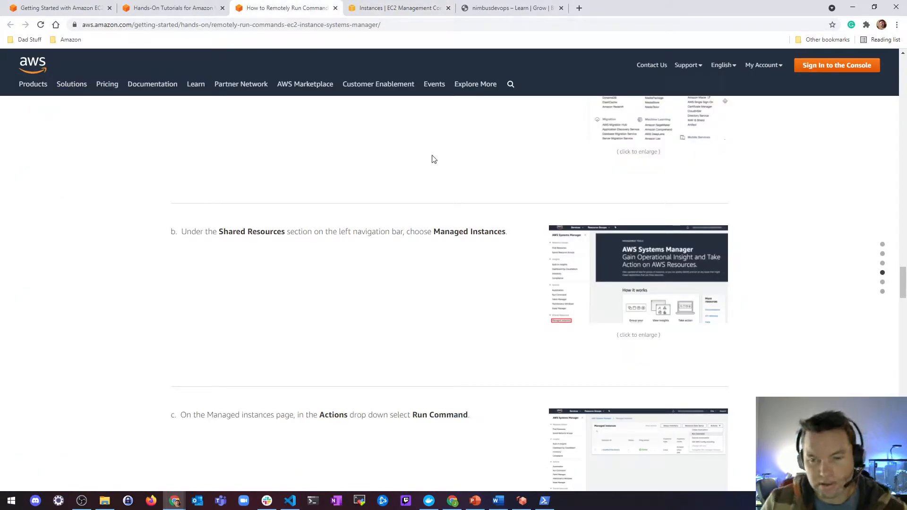
{"action": "scroll", "coordinate": [481, 229], "scroll_direction": "down", "scroll_amount": 8}
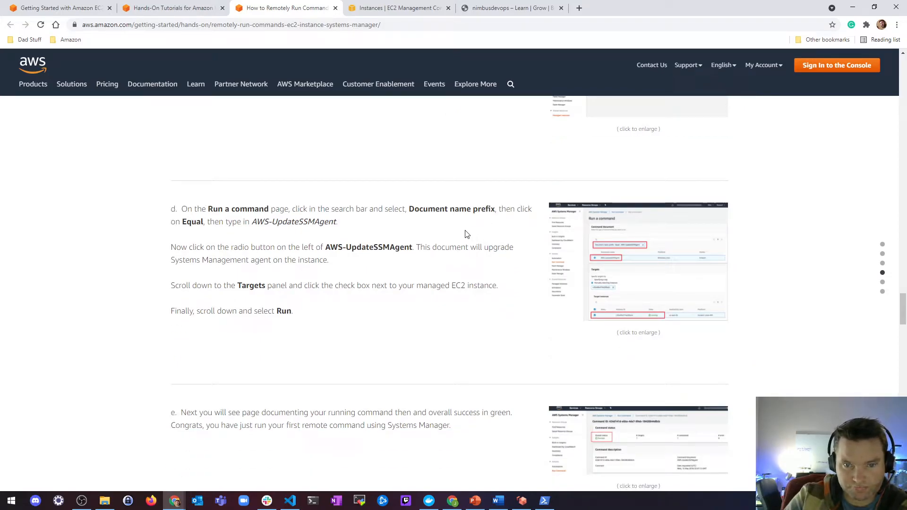
{"action": "scroll", "coordinate": [466, 235], "scroll_direction": "up", "scroll_amount": 17}
{"action": "scroll", "coordinate": [255, 184], "scroll_direction": "down", "scroll_amount": 2}
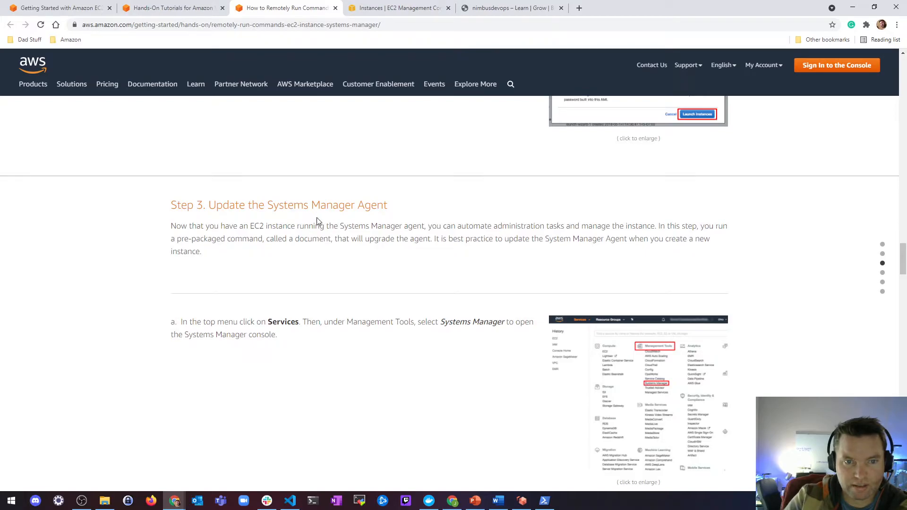
{"action": "scroll", "coordinate": [331, 241], "scroll_direction": "down", "scroll_amount": 3}
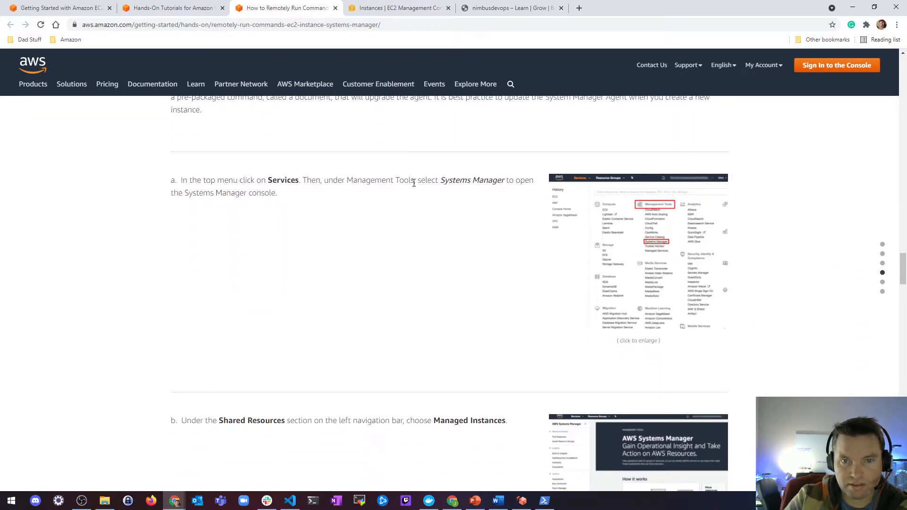
{"action": "left_click", "coordinate": [399, 8]}
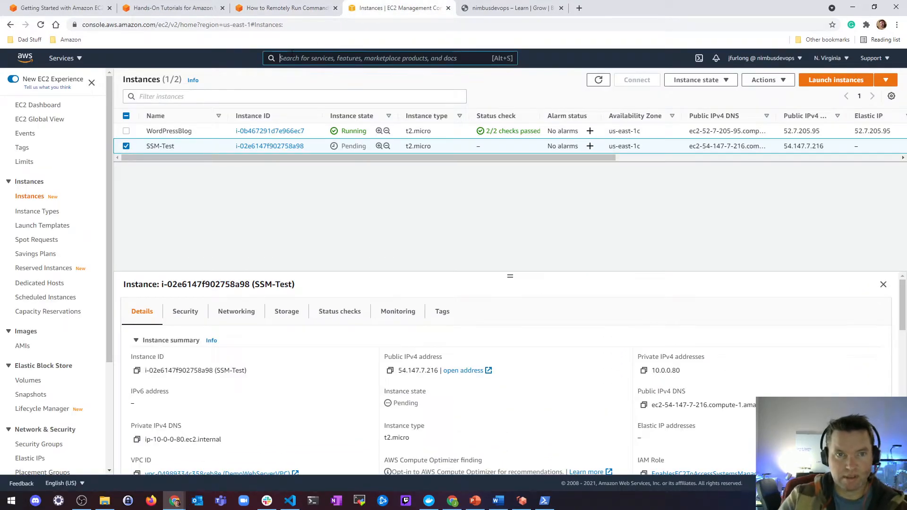
{"action": "left_click", "coordinate": [291, 55]}
{"action": "type", "text": "system"}
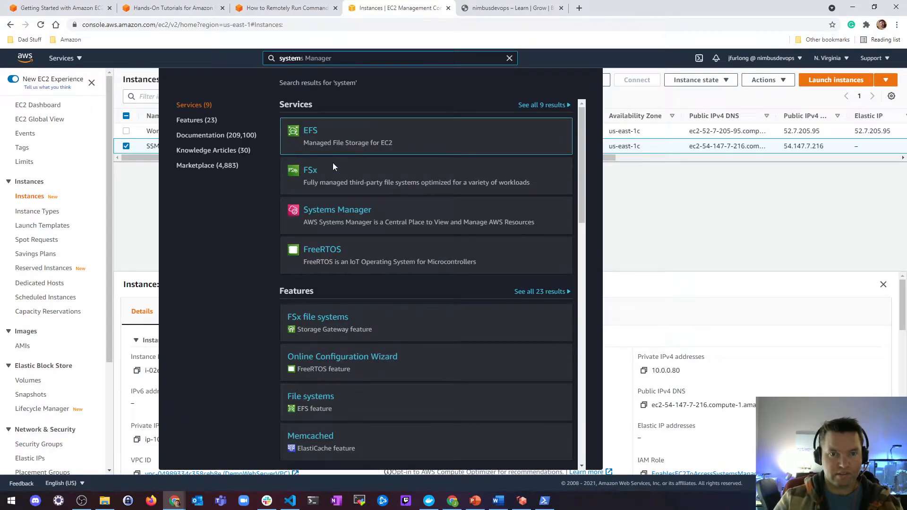
{"action": "left_click", "coordinate": [344, 211]}
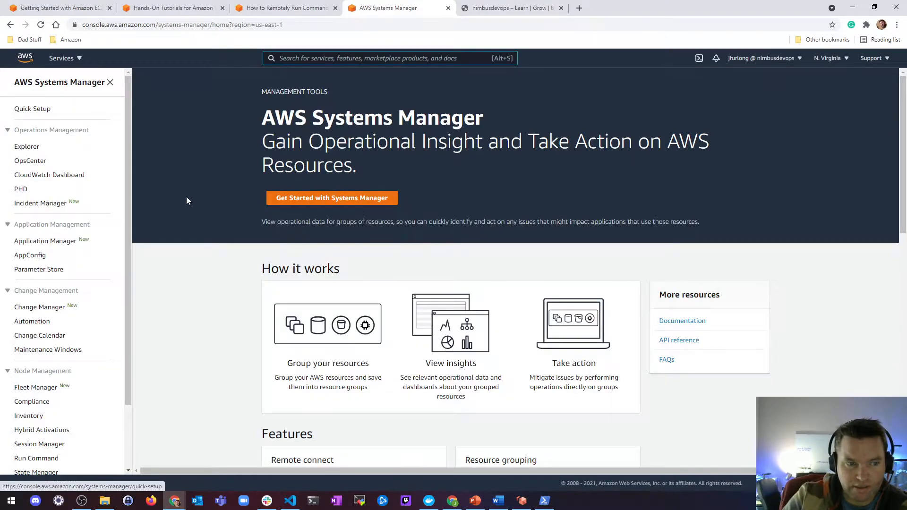
Step: Compare the Systems Manager navigation with the tutorial's Managed Instances instruction and its enlarged screenshot
{"action": "scroll", "coordinate": [72, 227], "scroll_direction": "down", "scroll_amount": 3}
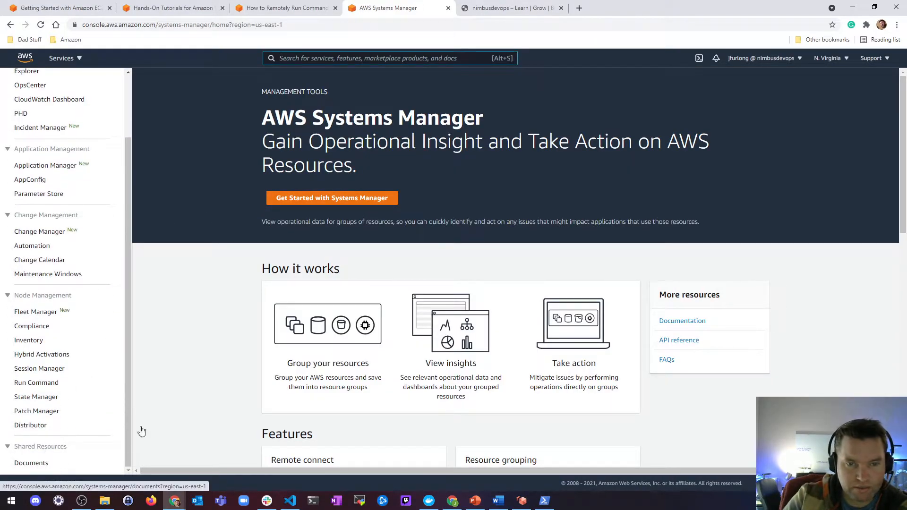
{"action": "left_click", "coordinate": [295, 11]}
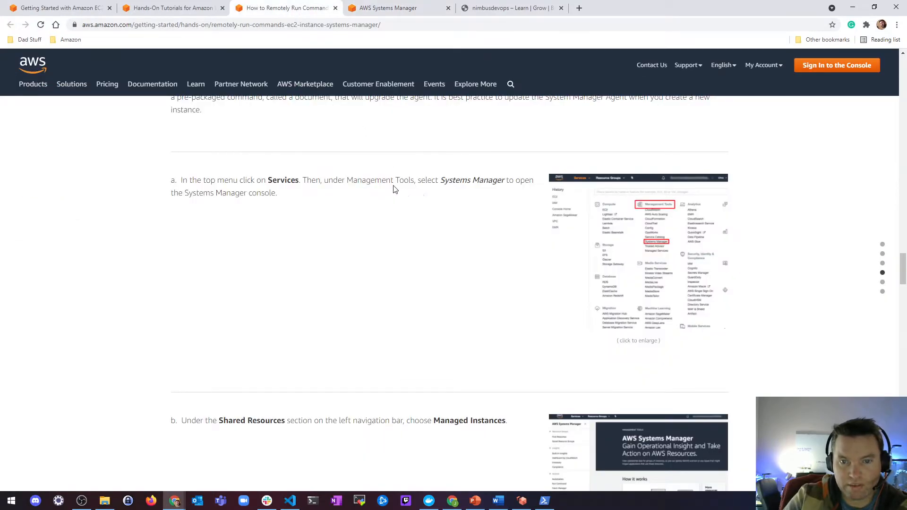
{"action": "scroll", "coordinate": [387, 217], "scroll_direction": "down", "scroll_amount": 3}
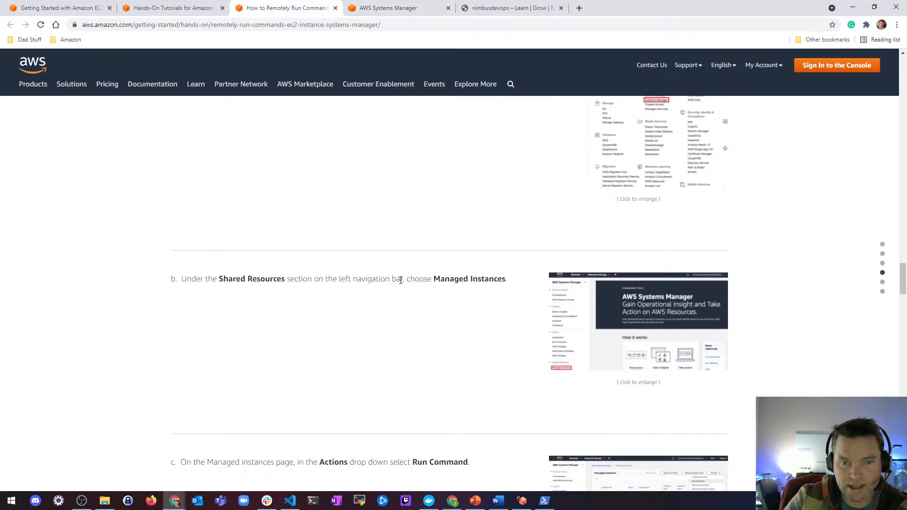
{"action": "left_click", "coordinate": [574, 359]}
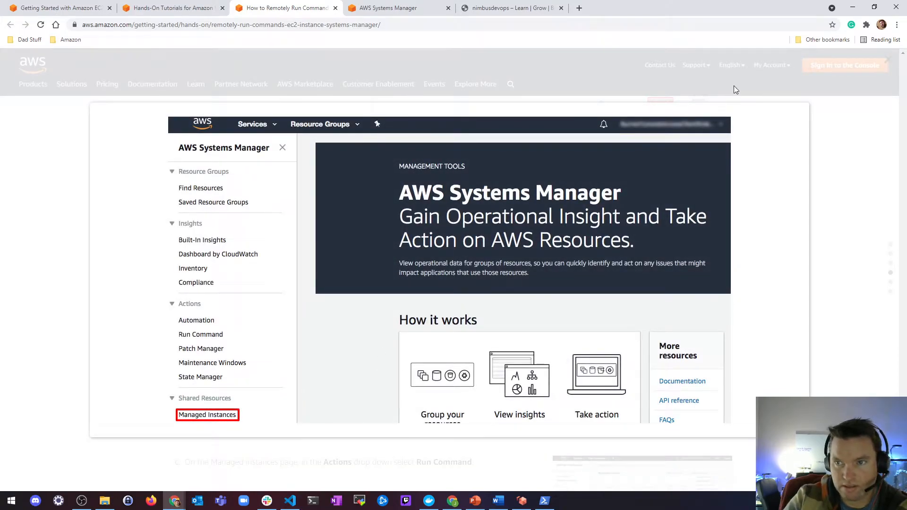
{"action": "left_click", "coordinate": [834, 126]}
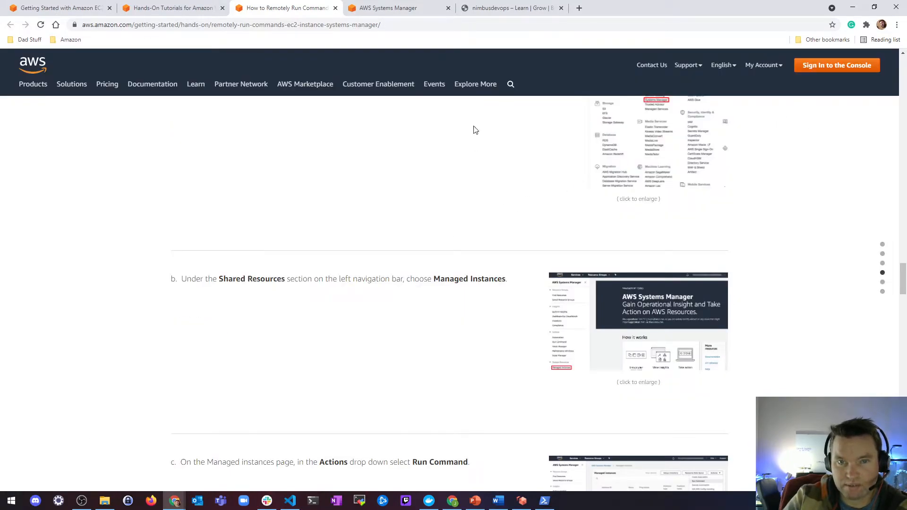
Step: Open Run Command in Systems Manager and view its command history
{"action": "left_click", "coordinate": [376, 14]}
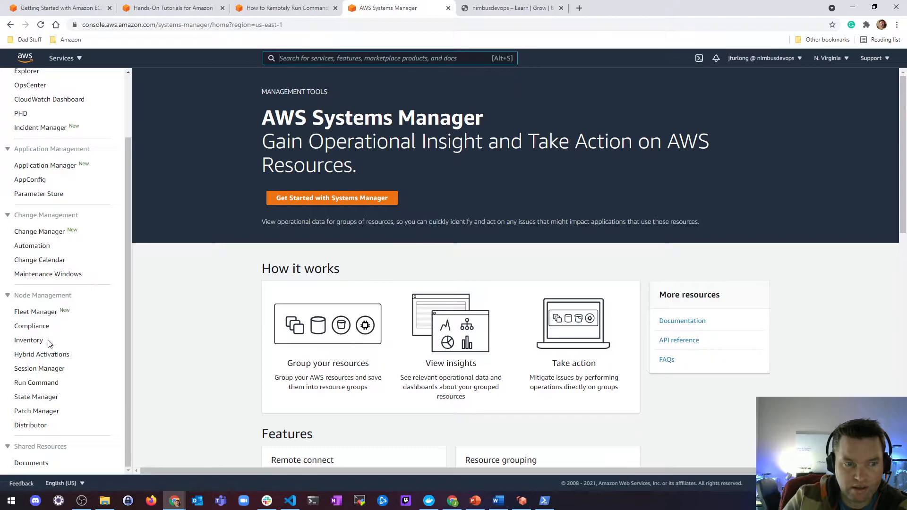
{"action": "left_click", "coordinate": [50, 385]}
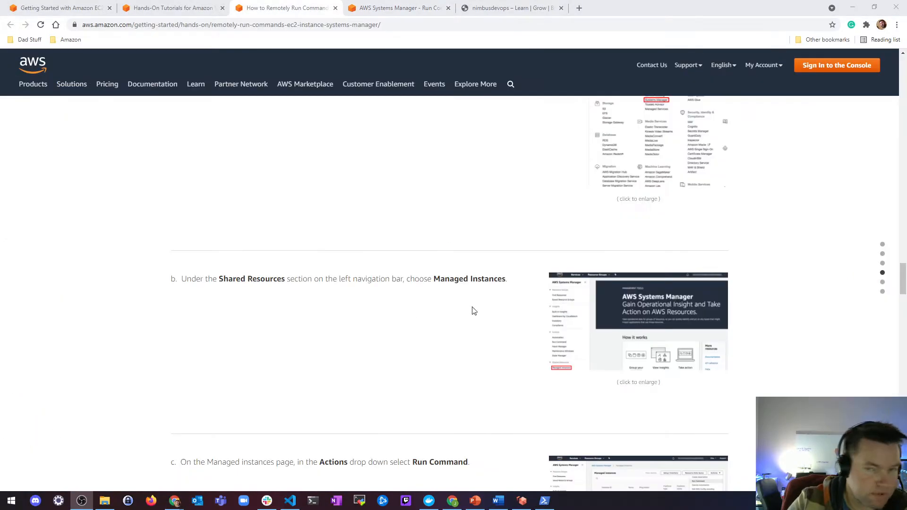
{"action": "left_click", "coordinate": [400, 13]}
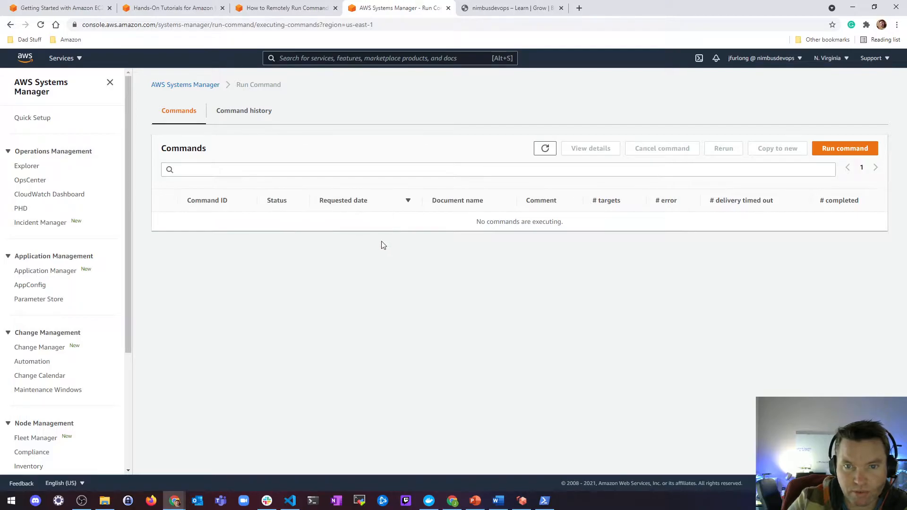
{"action": "left_click", "coordinate": [249, 111]}
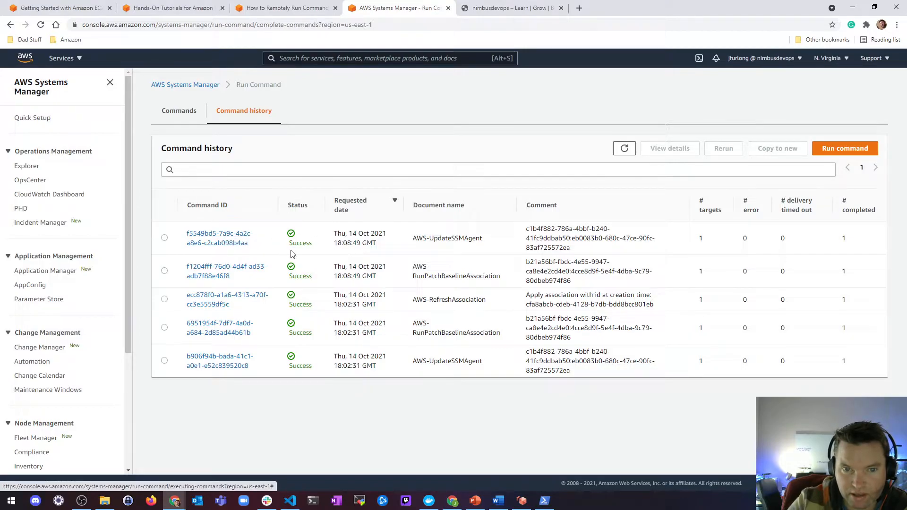
Step: Inspect the newest AWS-UpdateSSMAgent command's target instance name, and return to the Run Command history
{"action": "left_click", "coordinate": [217, 243]}
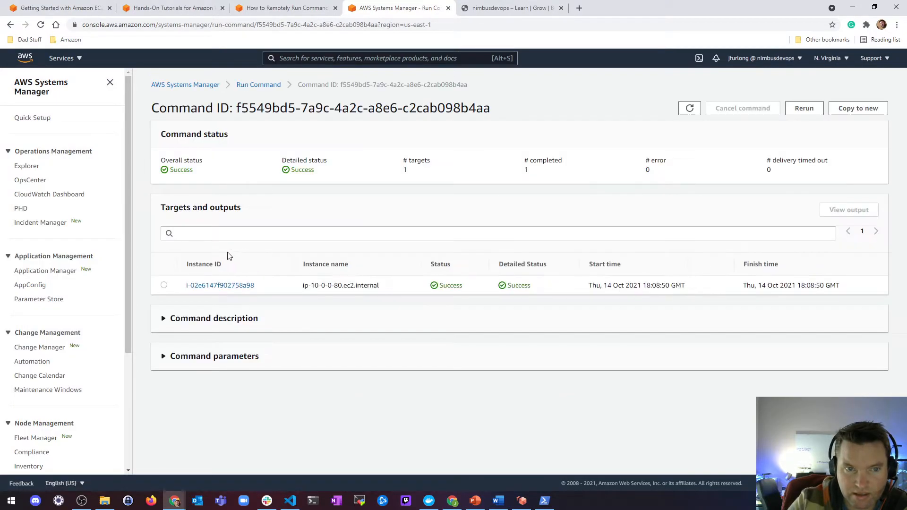
{"action": "left_click_drag", "start_coordinate": [311, 286], "coordinate": [340, 287]}
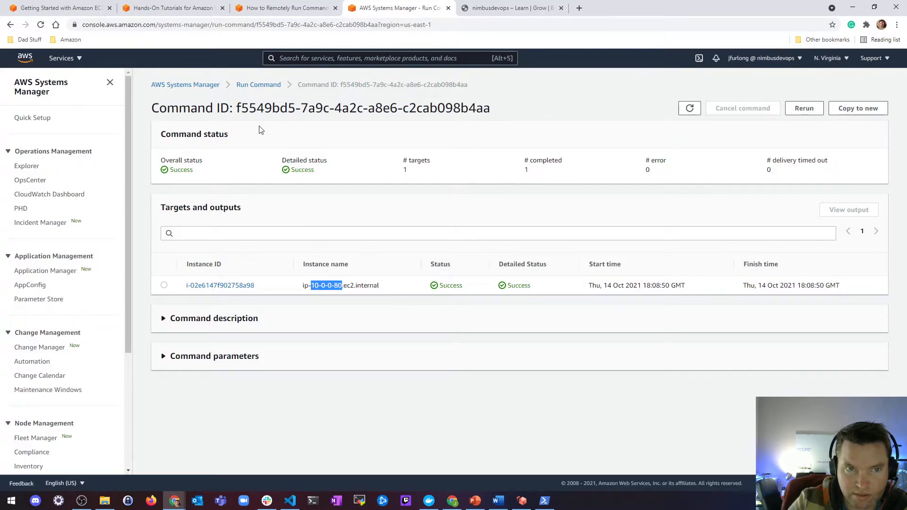
{"action": "left_click", "coordinate": [245, 85]}
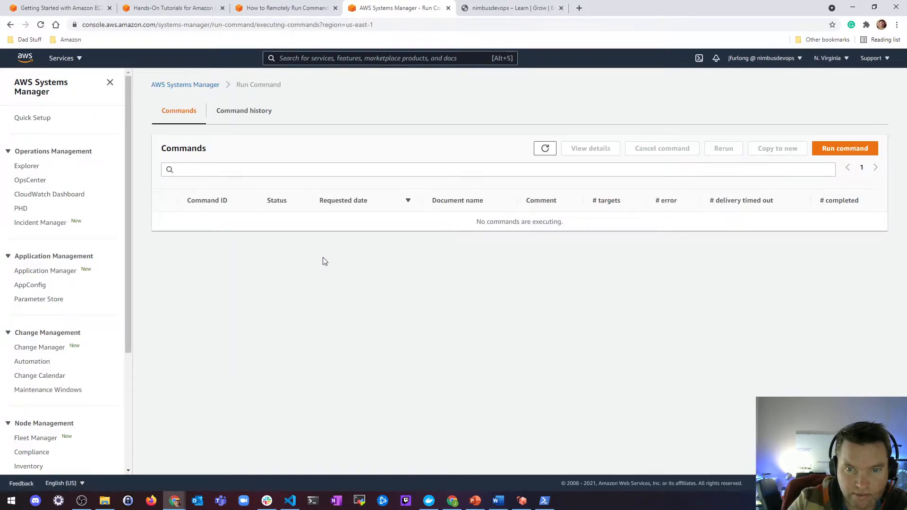
{"action": "left_click", "coordinate": [244, 110]}
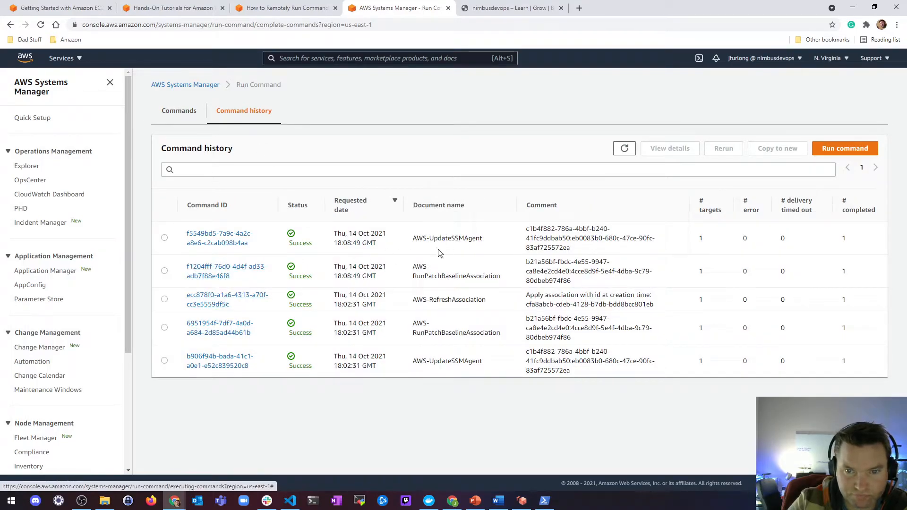
Step: Compare the oldest AWS-UpdateSSMAgent command's target instance name with the host name in the PowerShell SSH session
{"action": "left_click", "coordinate": [226, 366]}
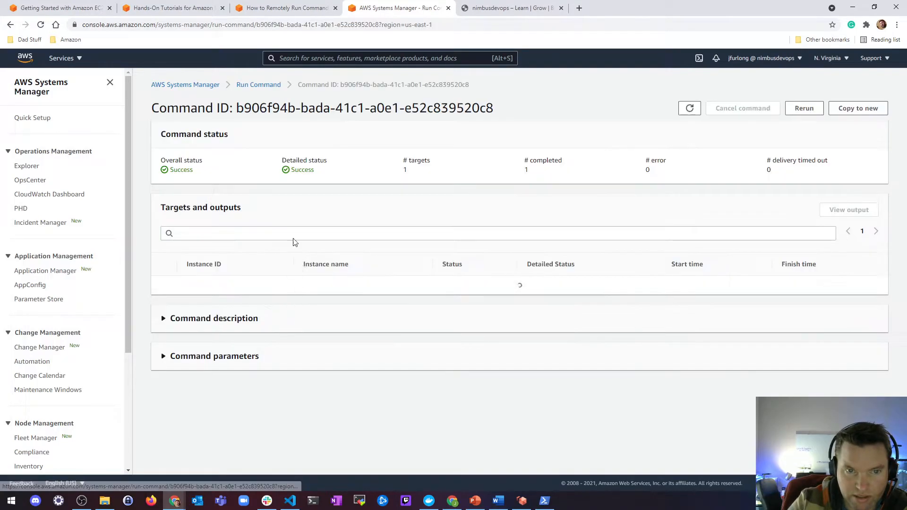
{"action": "left_click_drag", "start_coordinate": [309, 285], "coordinate": [347, 296]}
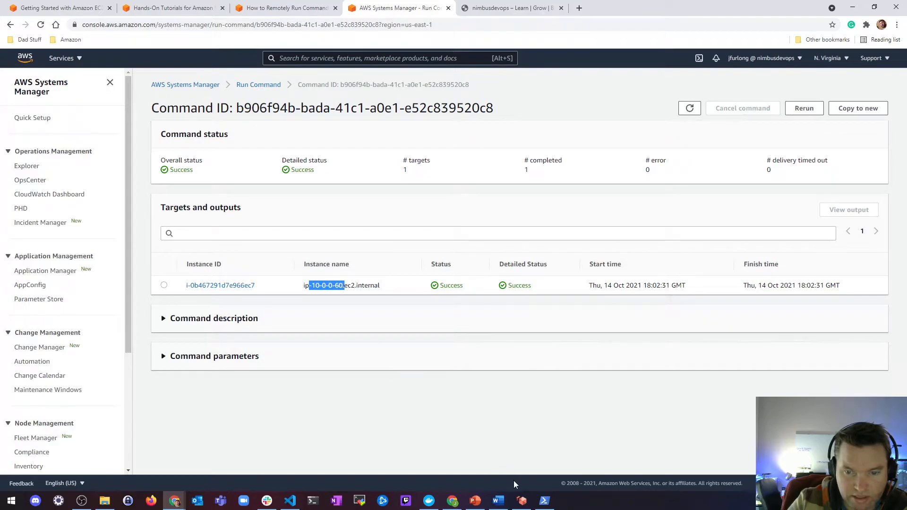
{"action": "left_click", "coordinate": [544, 500]}
{"action": "left_click_drag", "start_coordinate": [187, 347], "coordinate": [162, 348]}
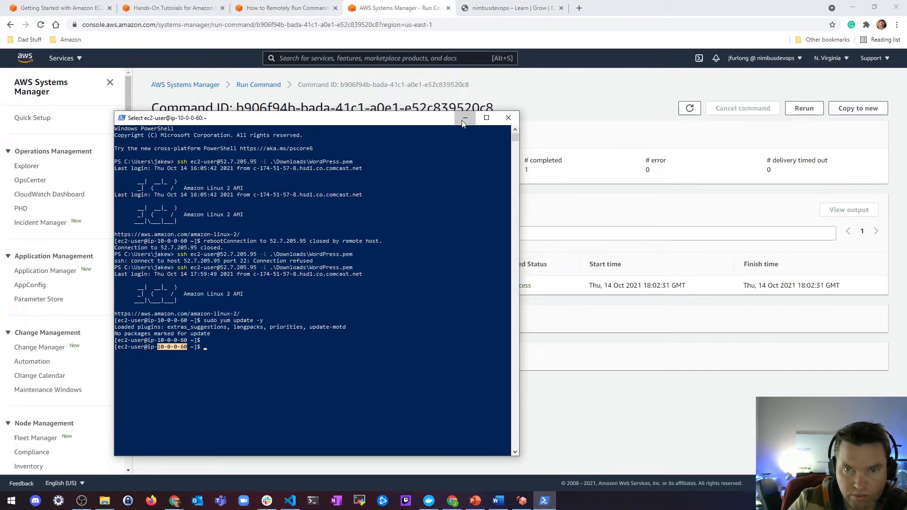
{"action": "left_click", "coordinate": [464, 119]}
{"action": "left_click", "coordinate": [575, 71]}
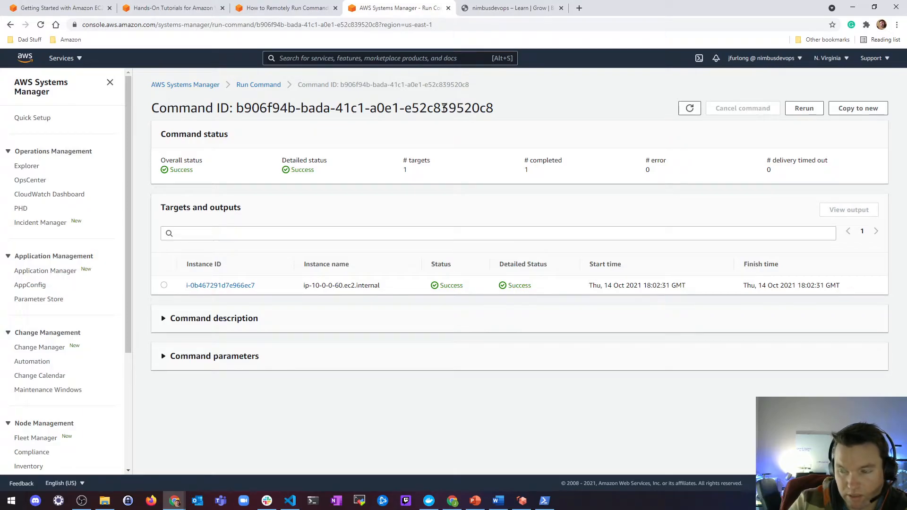
Step: Check the tutorial's step c on selecting Run Command, and open the Run a command page in Systems Manager
{"action": "left_click", "coordinate": [289, 8]}
{"action": "scroll", "coordinate": [342, 259], "scroll_direction": "down", "scroll_amount": 5}
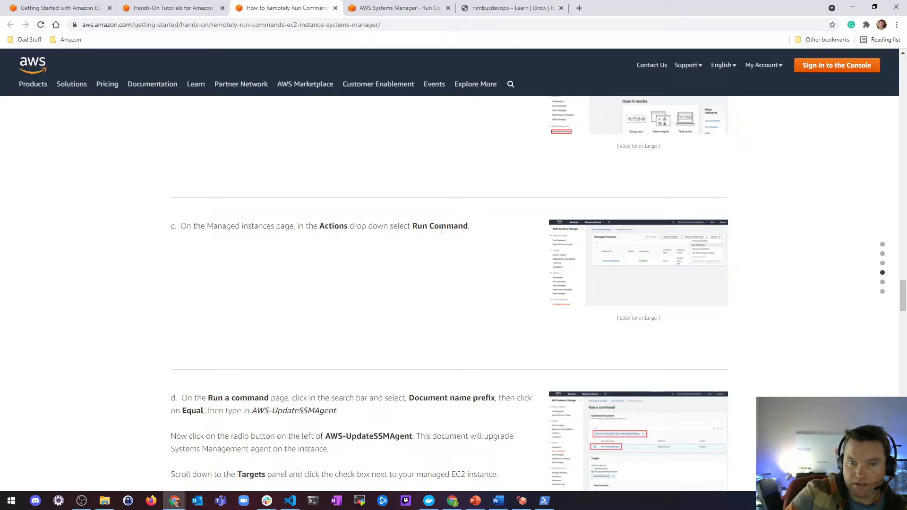
{"action": "left_click", "coordinate": [399, 8]}
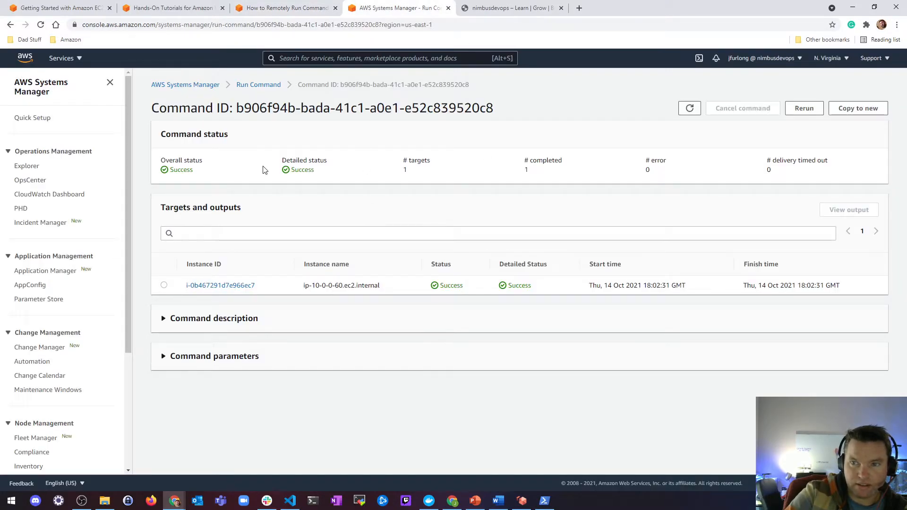
{"action": "scroll", "coordinate": [59, 275], "scroll_direction": "down", "scroll_amount": 1}
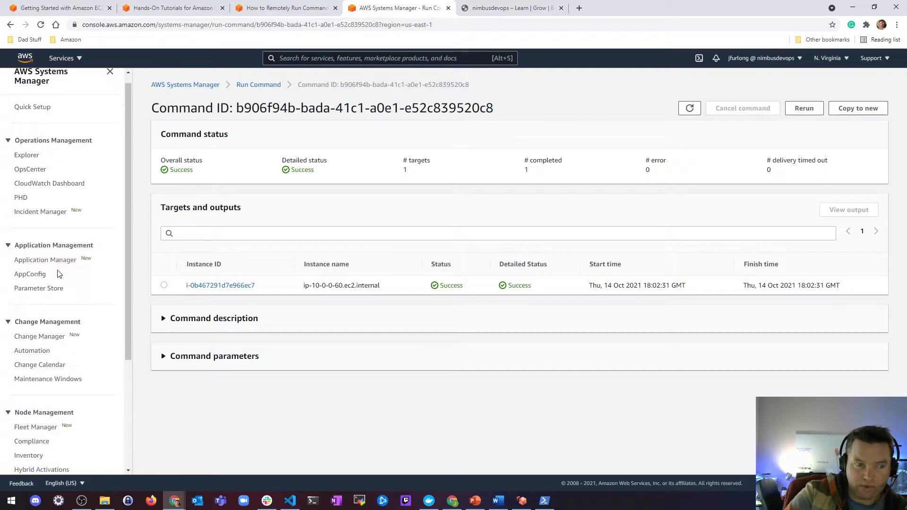
{"action": "scroll", "coordinate": [58, 274], "scroll_direction": "down", "scroll_amount": 4}
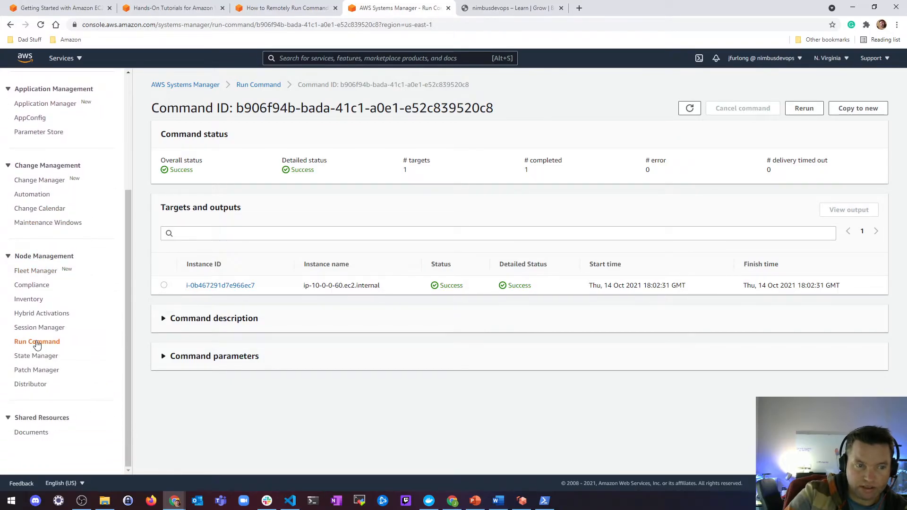
{"action": "left_click", "coordinate": [37, 343]}
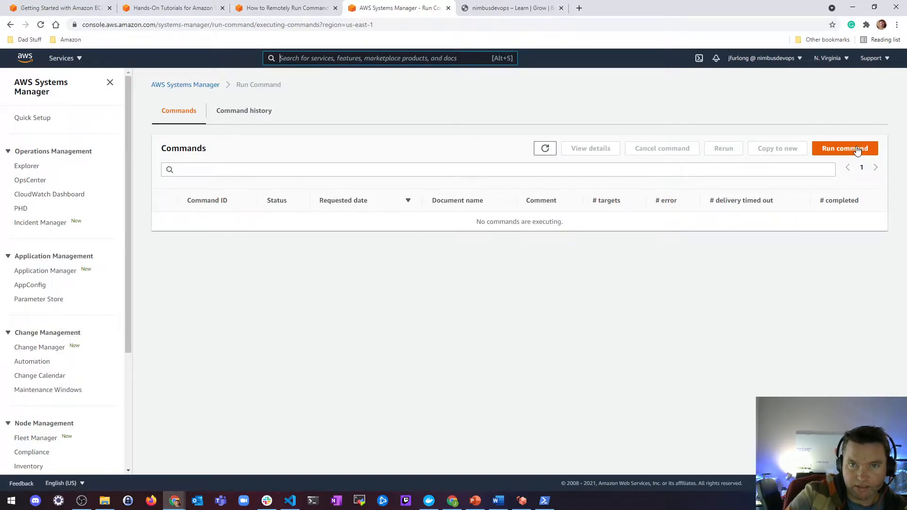
{"action": "left_click", "coordinate": [288, 8]}
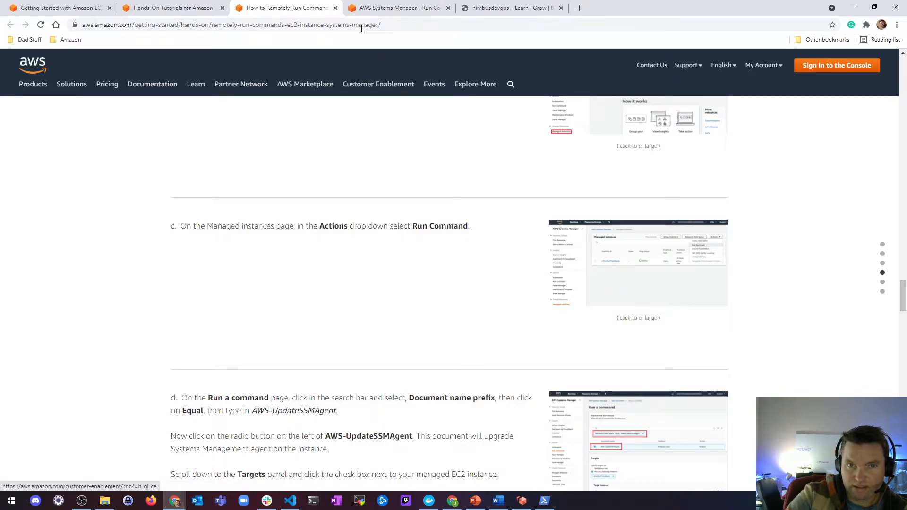
{"action": "left_click", "coordinate": [397, 8]}
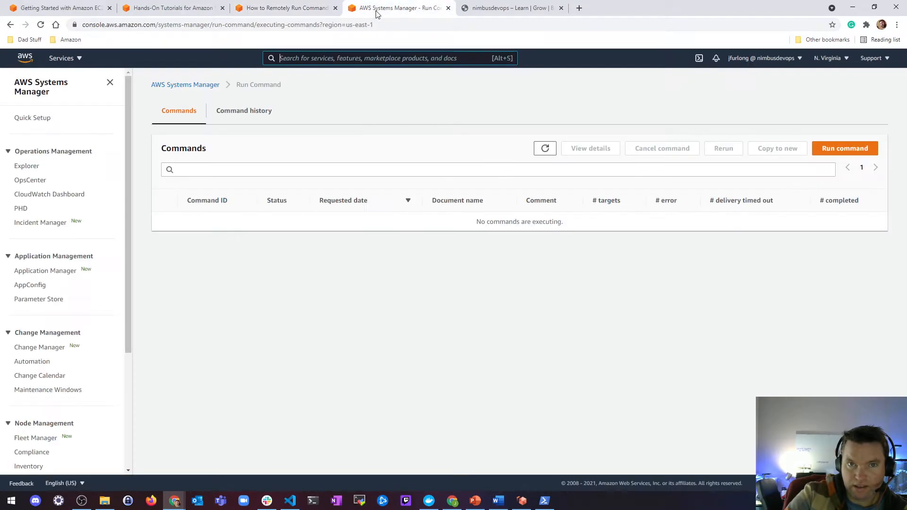
{"action": "left_click", "coordinate": [838, 149]}
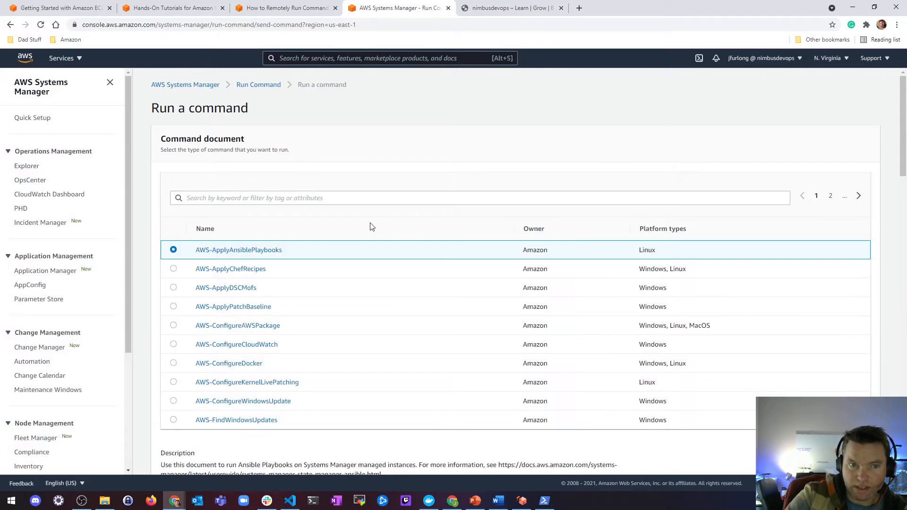
Step: Following the tutorial's step d, enter a command document filter for Document name prefix Equals AWS-UpdateSSMAgent
{"action": "left_click", "coordinate": [288, 8]}
{"action": "scroll", "coordinate": [365, 217], "scroll_direction": "down", "scroll_amount": 5}
{"action": "scroll", "coordinate": [232, 234], "scroll_direction": "up", "scroll_amount": 1}
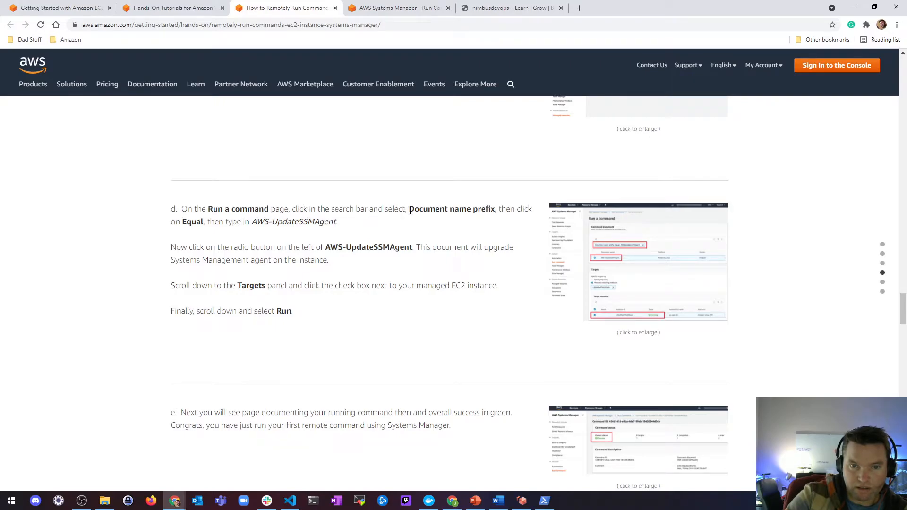
{"action": "left_click_drag", "start_coordinate": [410, 211], "coordinate": [493, 213]}
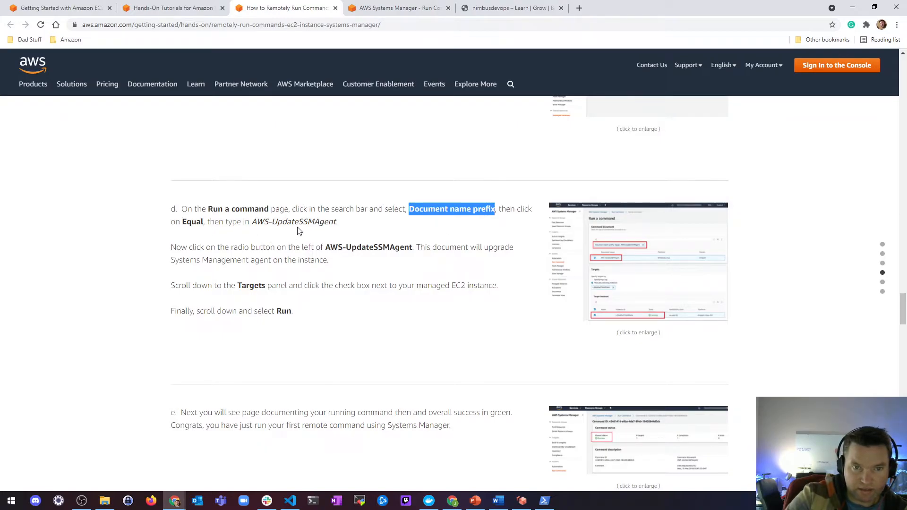
{"action": "left_click", "coordinate": [359, 9]}
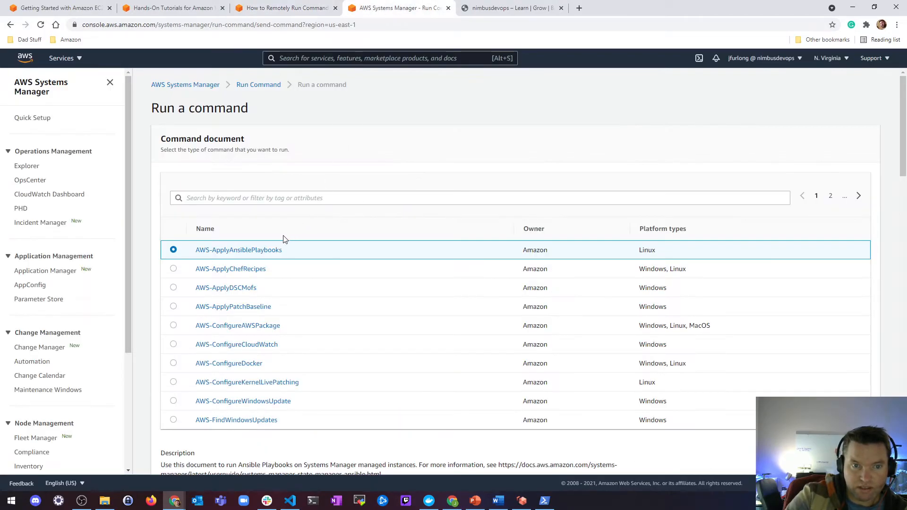
{"action": "left_click", "coordinate": [217, 196]}
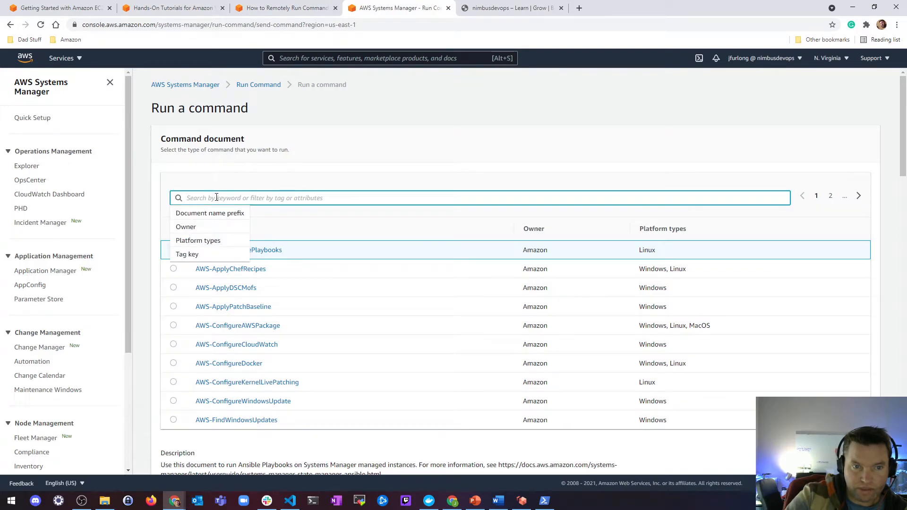
{"action": "left_click", "coordinate": [216, 215]}
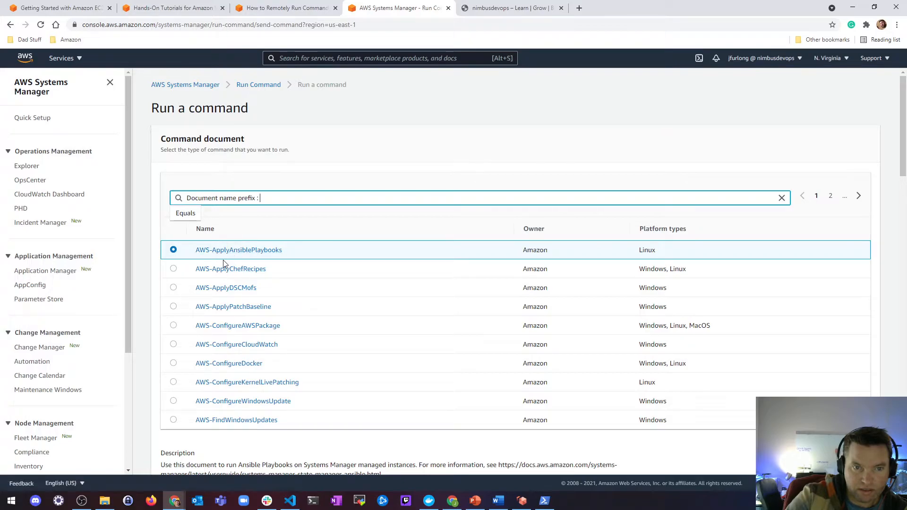
{"action": "scroll", "coordinate": [271, 302], "scroll_direction": "down", "scroll_amount": 6}
{"action": "scroll", "coordinate": [318, 263], "scroll_direction": "up", "scroll_amount": 5}
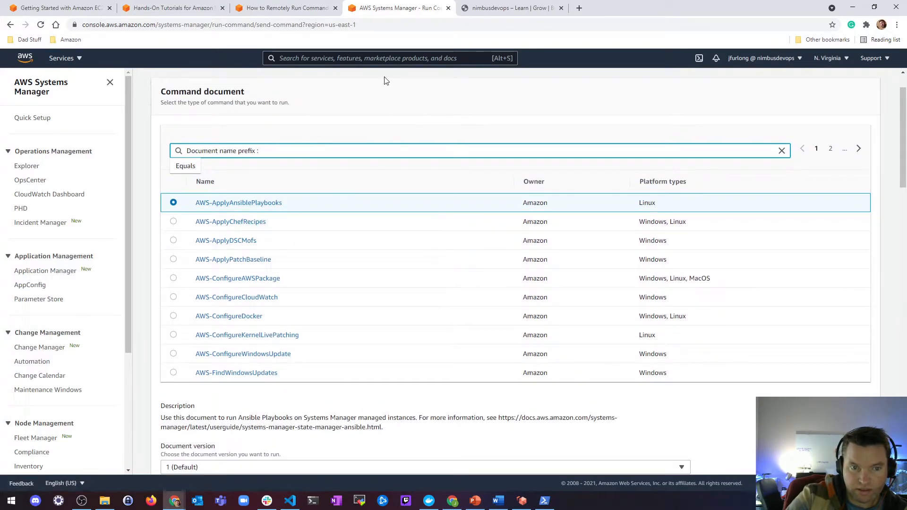
{"action": "left_click", "coordinate": [191, 168]}
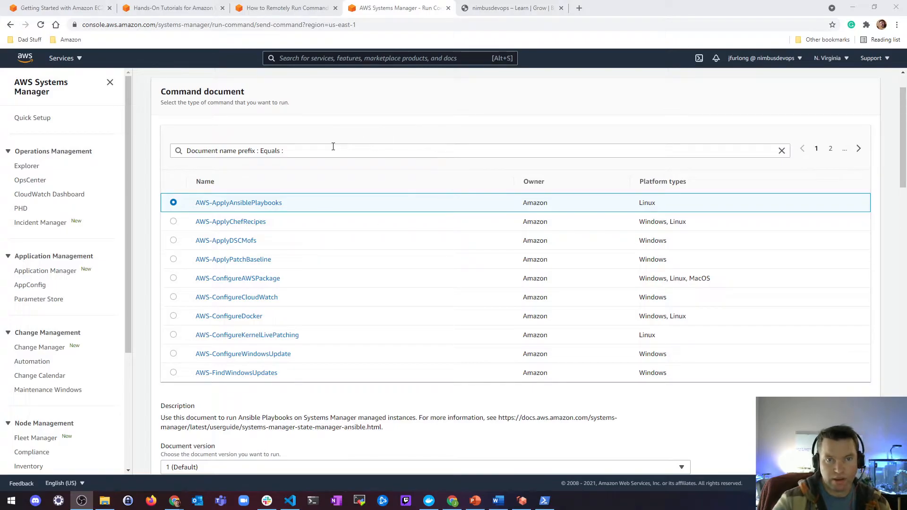
{"action": "left_click", "coordinate": [333, 147]}
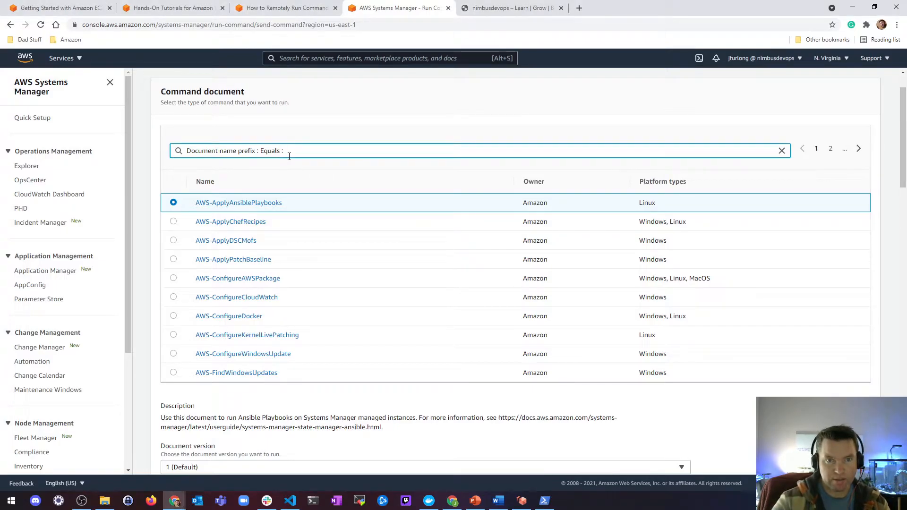
{"action": "type", "text": "AWS-UpdateSSMAgent"}
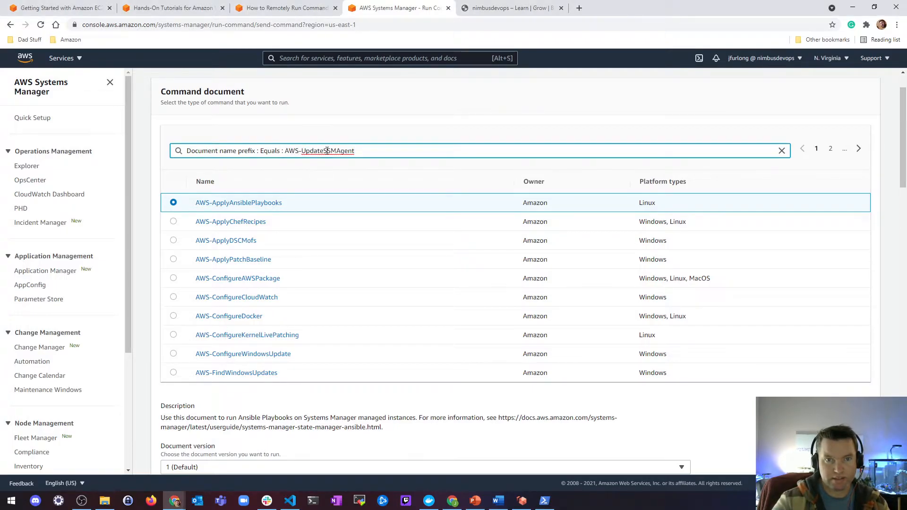
Step: Recheck the document name in the tutorial and look through the command documents up to page 4 of the list
{"action": "left_click", "coordinate": [302, 11]}
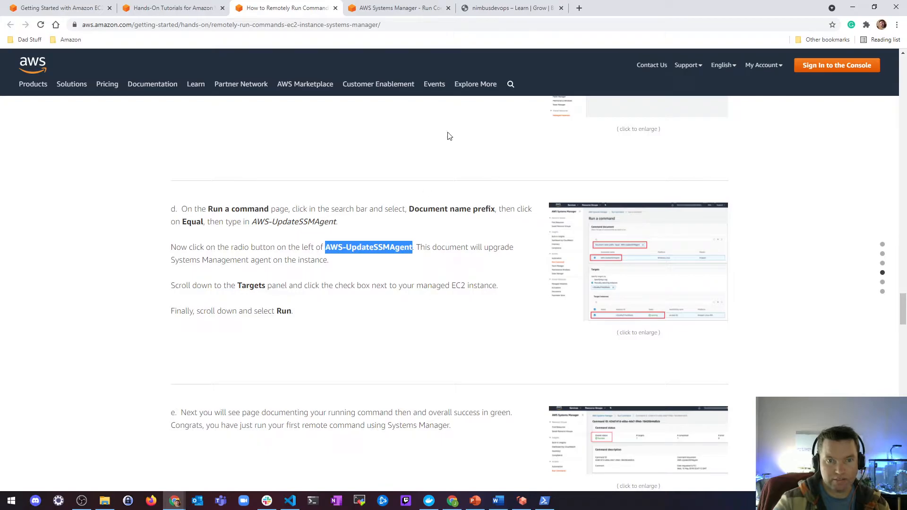
{"action": "left_click", "coordinate": [380, 8]}
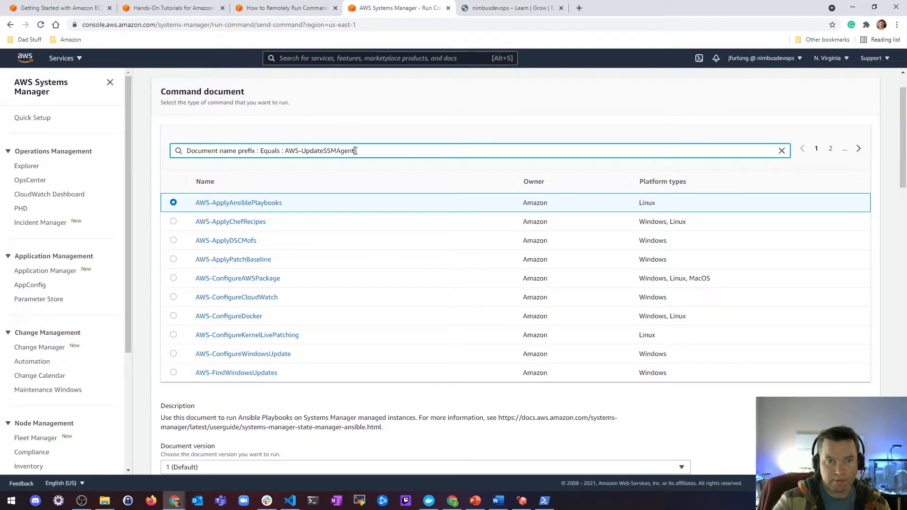
{"action": "scroll", "coordinate": [368, 255], "scroll_direction": "down", "scroll_amount": 2}
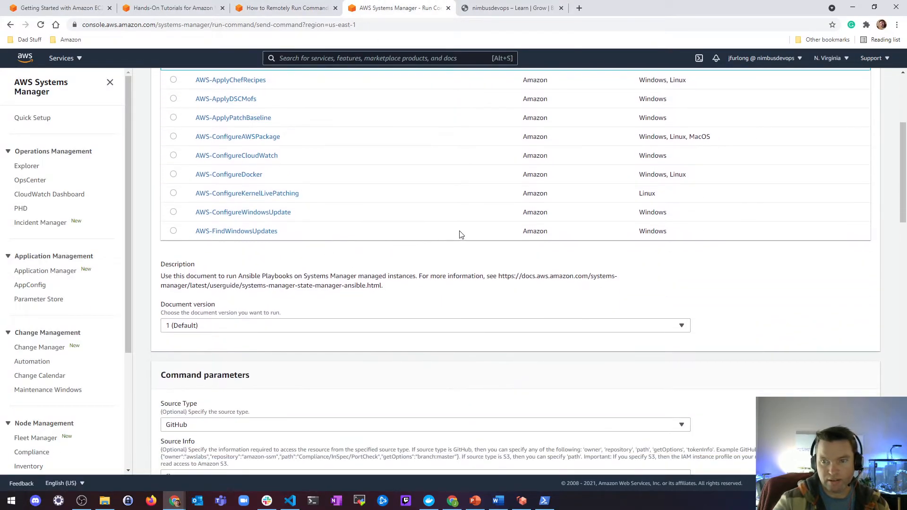
{"action": "scroll", "coordinate": [455, 233], "scroll_direction": "up", "scroll_amount": 2}
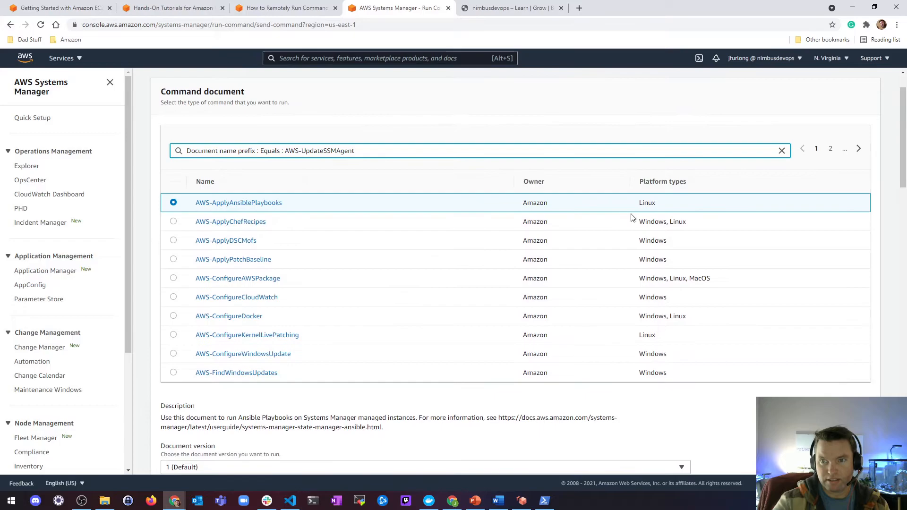
{"action": "left_click", "coordinate": [857, 150]}
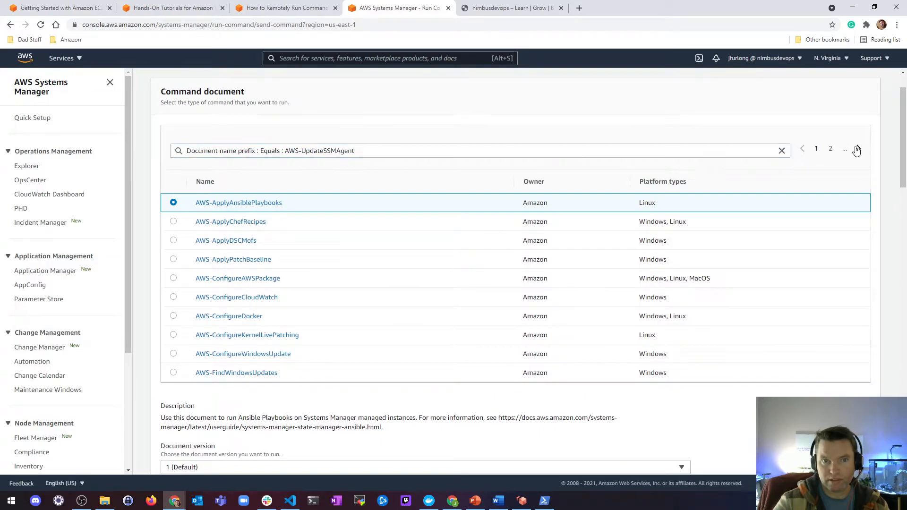
{"action": "left_click", "coordinate": [857, 150]}
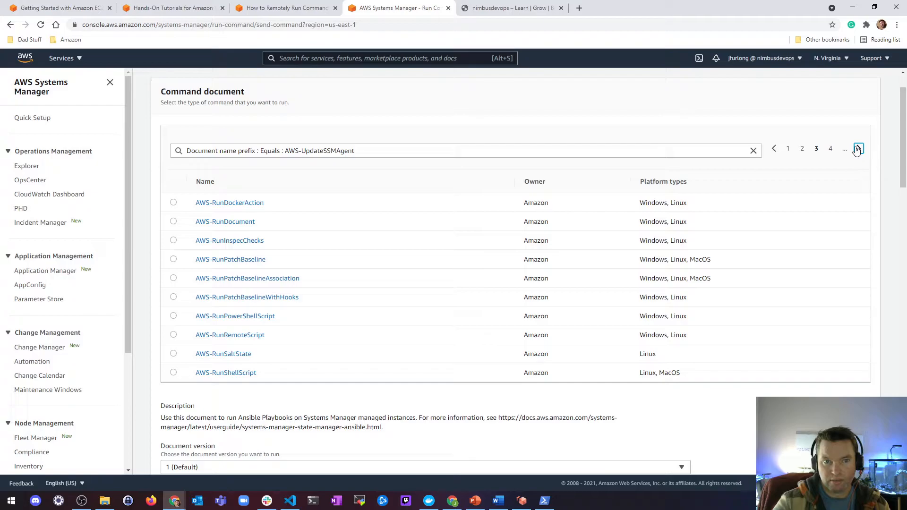
{"action": "left_click", "coordinate": [857, 150]}
Step: Remove the AWS-UpdateSSMAgent value from the filter, keeping the Document name prefix Equals condition
{"action": "left_click_drag", "start_coordinate": [355, 151], "coordinate": [288, 153]}
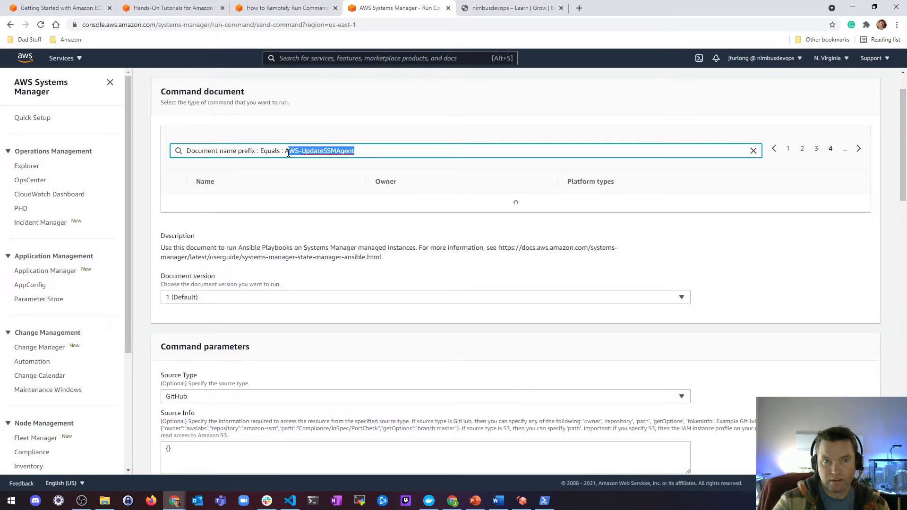
{"action": "key", "text": "BackSpace"}
{"action": "key", "text": "BackSpace"}
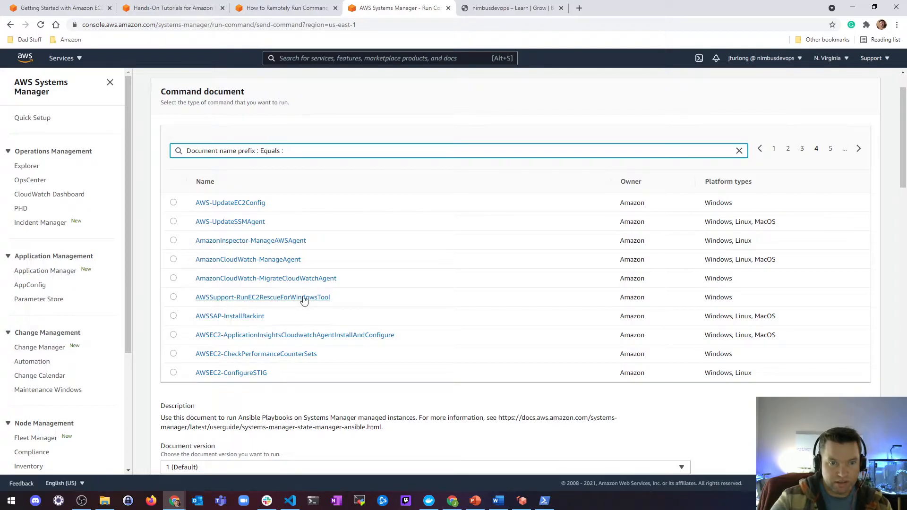
Step: Look through page 3 of the command documents and consult the tutorial's step d for the document to select
{"action": "left_click", "coordinate": [802, 149]}
{"action": "scroll", "coordinate": [310, 243], "scroll_direction": "down", "scroll_amount": 1}
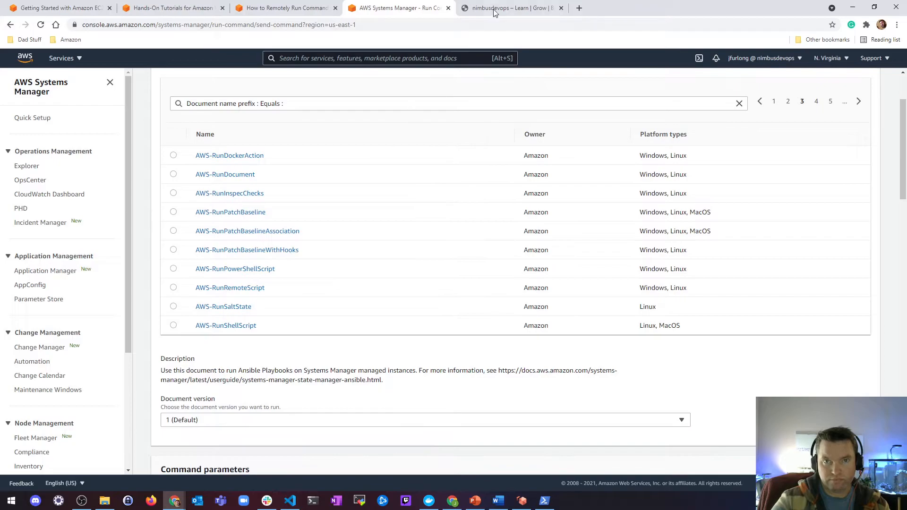
{"action": "left_click", "coordinate": [492, 11]}
{"action": "left_click", "coordinate": [295, 10]}
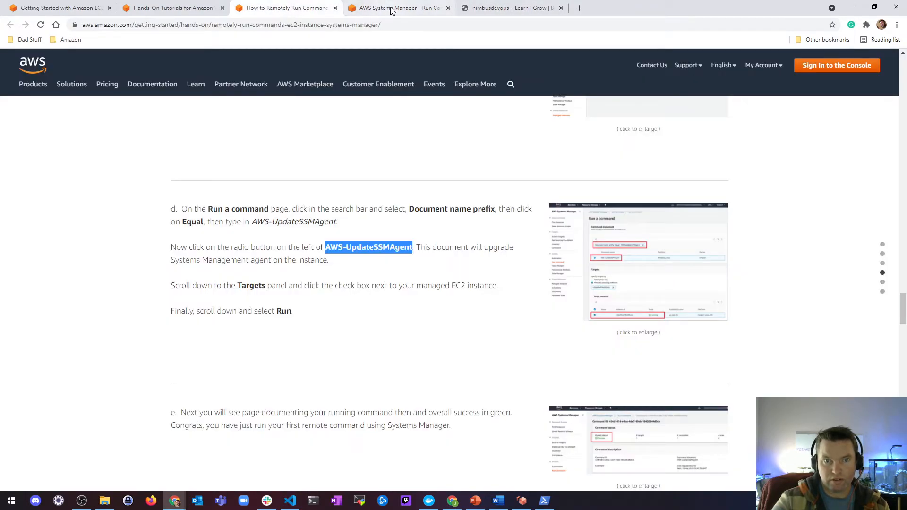
Step: Select the AWS-UpdateSSMAgent document on page 4 of the command documents, rechecking its name in the tutorial
{"action": "left_click", "coordinate": [391, 10]}
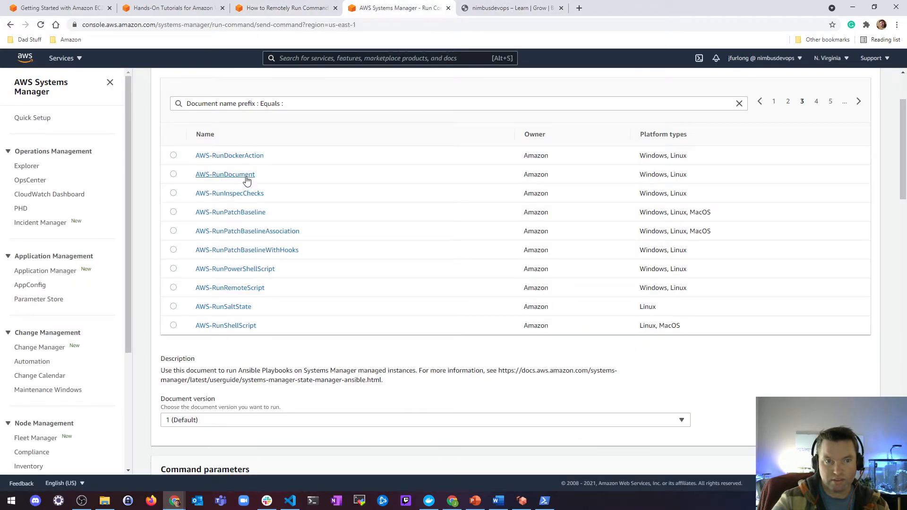
{"action": "left_click", "coordinate": [858, 101]}
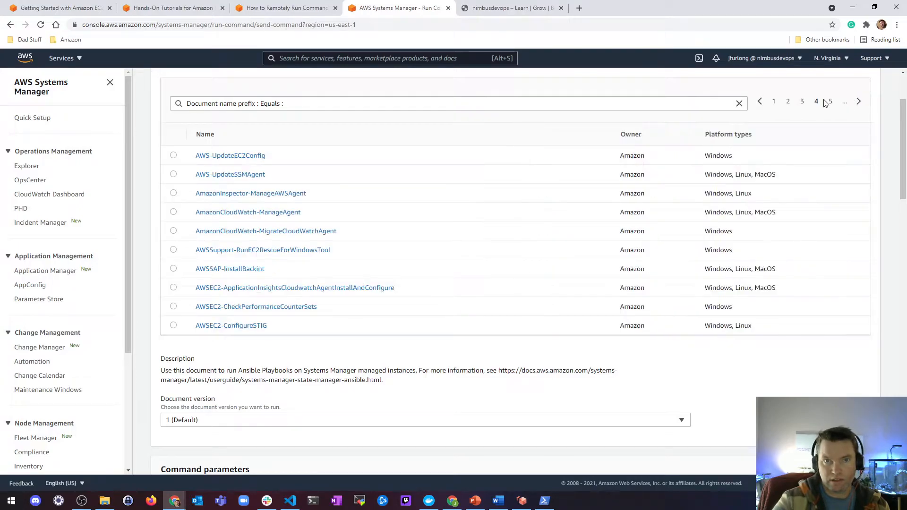
{"action": "left_click", "coordinate": [286, 8]}
{"action": "left_click_drag", "start_coordinate": [325, 247], "coordinate": [412, 247]}
{"action": "left_click", "coordinate": [404, 10]}
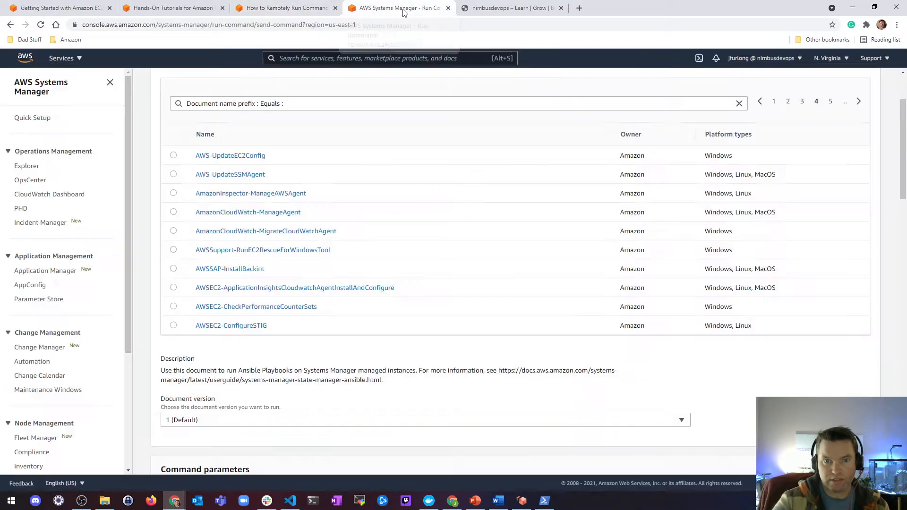
{"action": "left_click", "coordinate": [173, 175]}
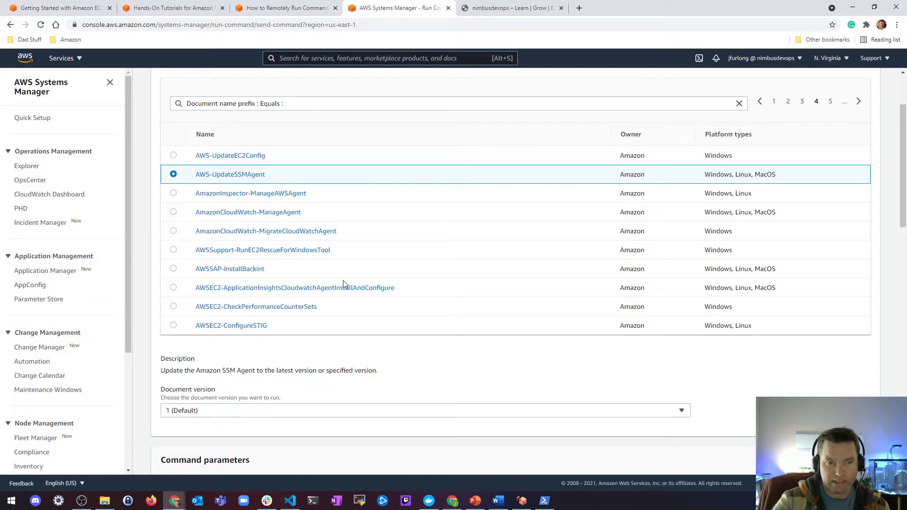
Step: Following the tutorial's Targets instruction, choose instances manually and select both WordPressBlog and SSM-Test as targets
{"action": "scroll", "coordinate": [341, 284], "scroll_direction": "down", "scroll_amount": 2}
{"action": "left_click", "coordinate": [283, 8]}
{"action": "scroll", "coordinate": [282, 270], "scroll_direction": "down", "scroll_amount": 1}
{"action": "left_click", "coordinate": [372, 221]}
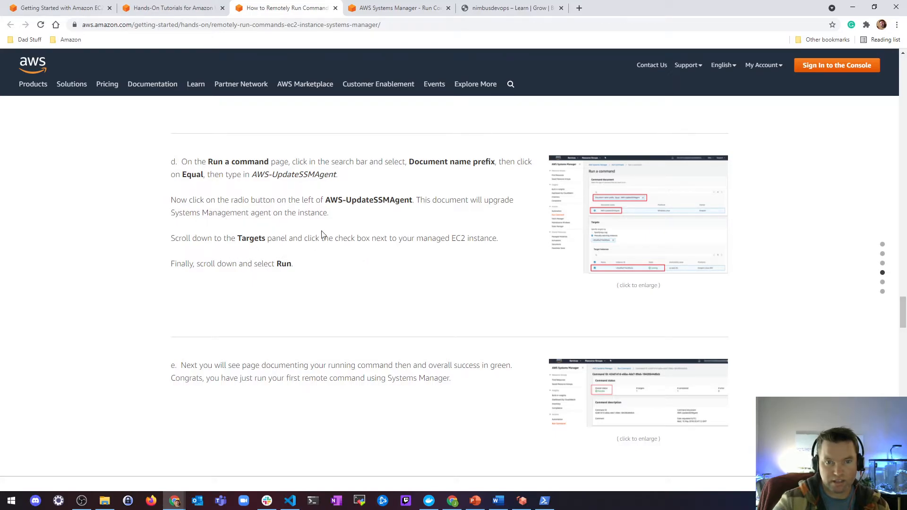
{"action": "left_click", "coordinate": [376, 14]}
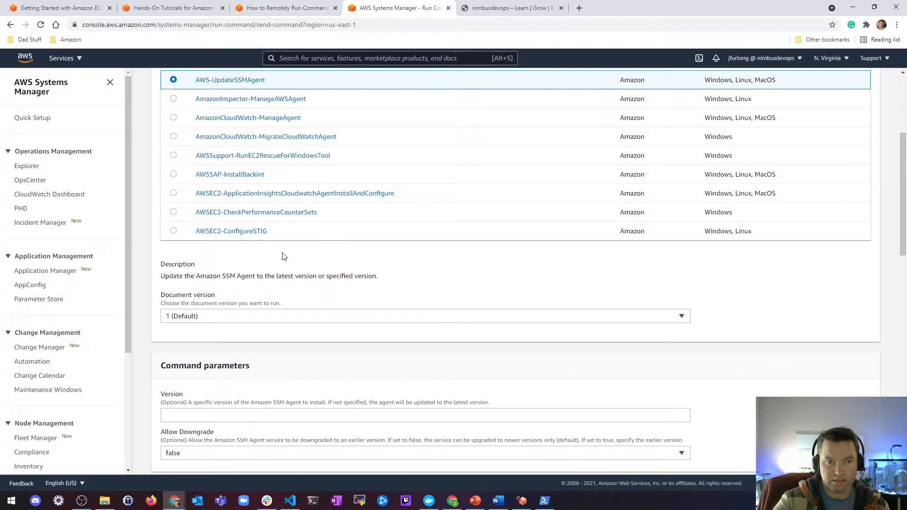
{"action": "scroll", "coordinate": [264, 256], "scroll_direction": "down", "scroll_amount": 2}
{"action": "scroll", "coordinate": [246, 250], "scroll_direction": "down", "scroll_amount": 1}
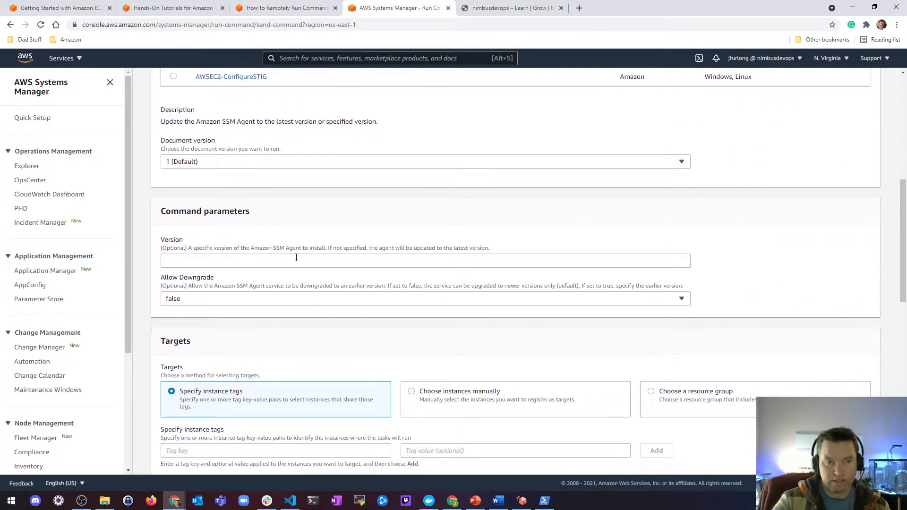
{"action": "scroll", "coordinate": [296, 260], "scroll_direction": "down", "scroll_amount": 3}
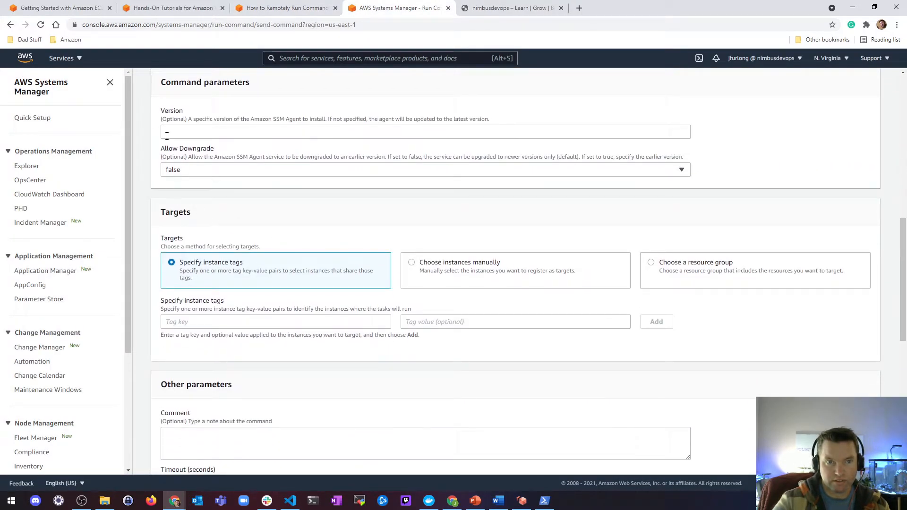
{"action": "scroll", "coordinate": [206, 222], "scroll_direction": "down", "scroll_amount": 2}
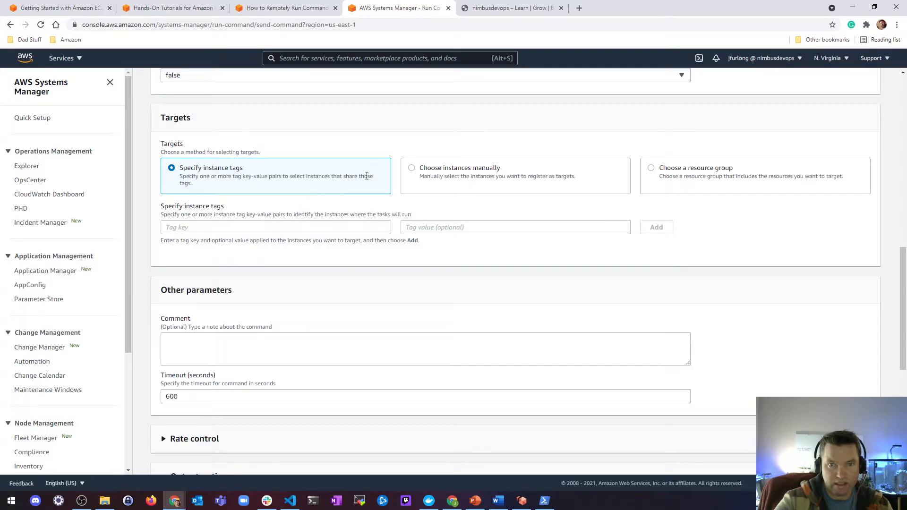
{"action": "left_click", "coordinate": [412, 168]}
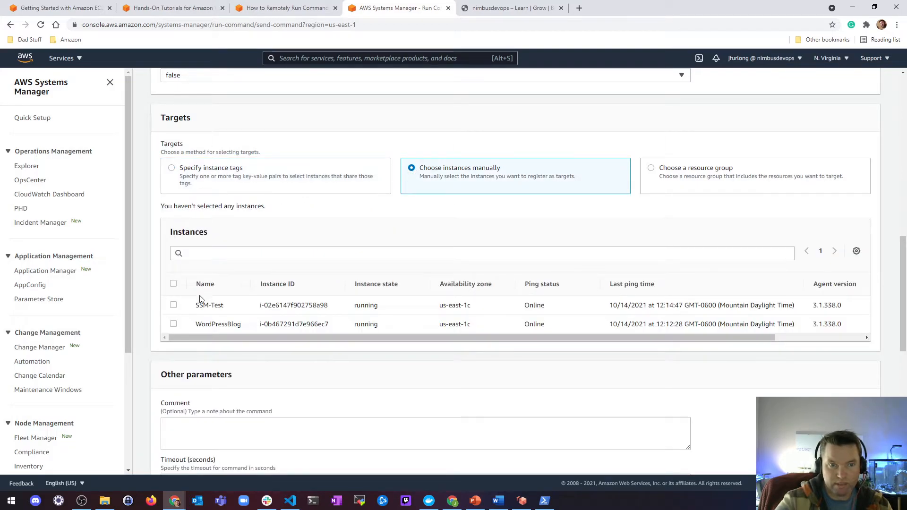
{"action": "left_click", "coordinate": [174, 325]}
{"action": "left_click", "coordinate": [173, 319]}
Step: Look over the remaining command parameters and output options, comparing them with the tutorial's step d
{"action": "scroll", "coordinate": [343, 291], "scroll_direction": "down", "scroll_amount": 1}
{"action": "scroll", "coordinate": [343, 294], "scroll_direction": "down", "scroll_amount": 3}
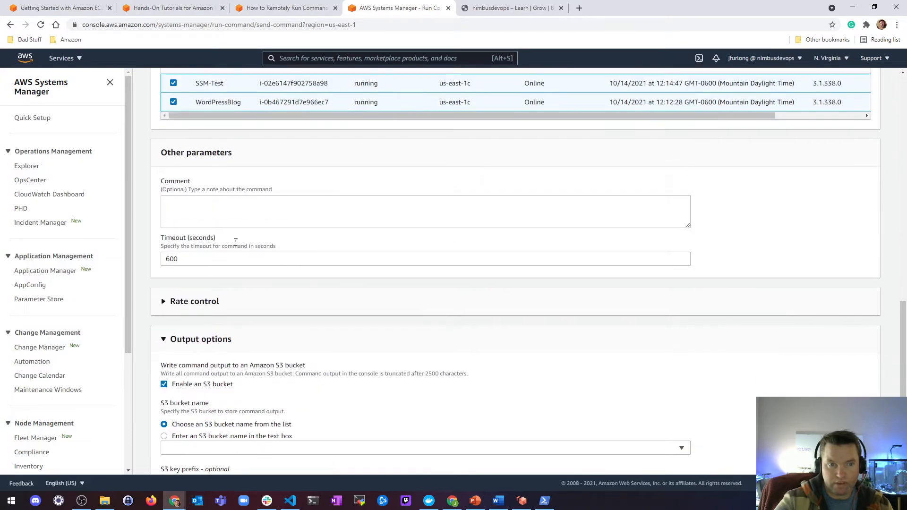
{"action": "left_click", "coordinate": [297, 8]}
{"action": "scroll", "coordinate": [317, 232], "scroll_direction": "down", "scroll_amount": 2}
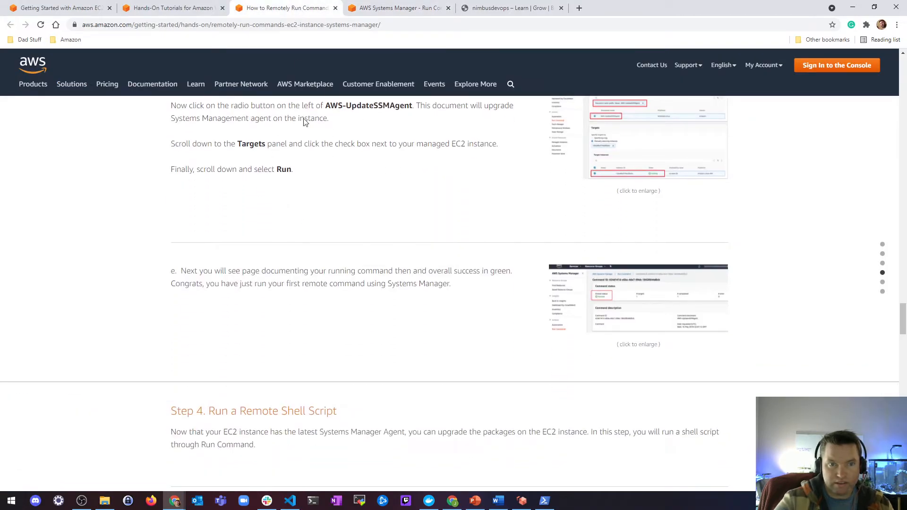
{"action": "left_click", "coordinate": [373, 11]}
{"action": "scroll", "coordinate": [361, 239], "scroll_direction": "down", "scroll_amount": 3}
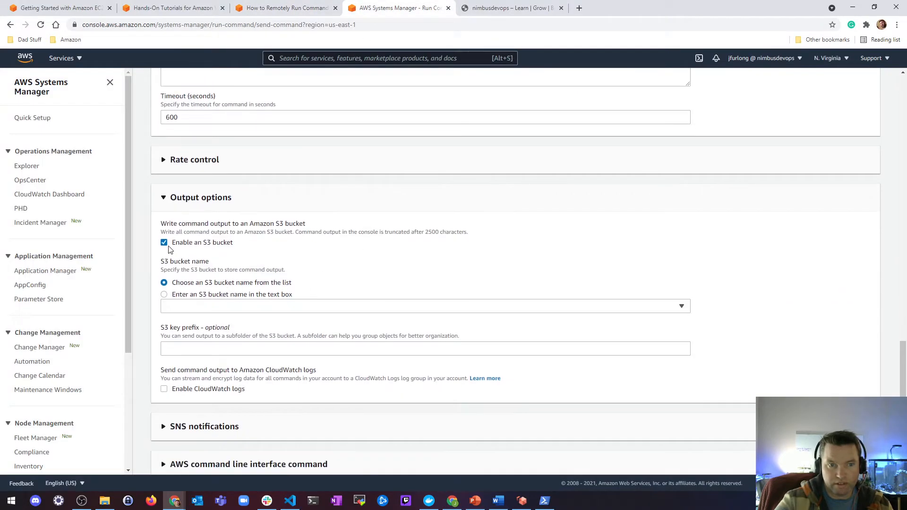
{"action": "scroll", "coordinate": [170, 251], "scroll_direction": "down", "scroll_amount": 1}
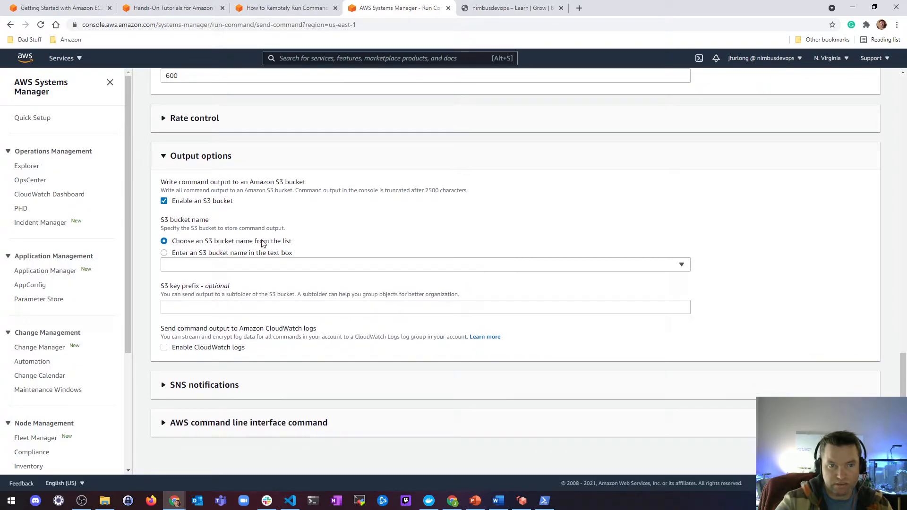
Step: Set the S3 bucket for the command output to nimbusdevops, chosen from the list of existing buckets
{"action": "left_click", "coordinate": [231, 268]}
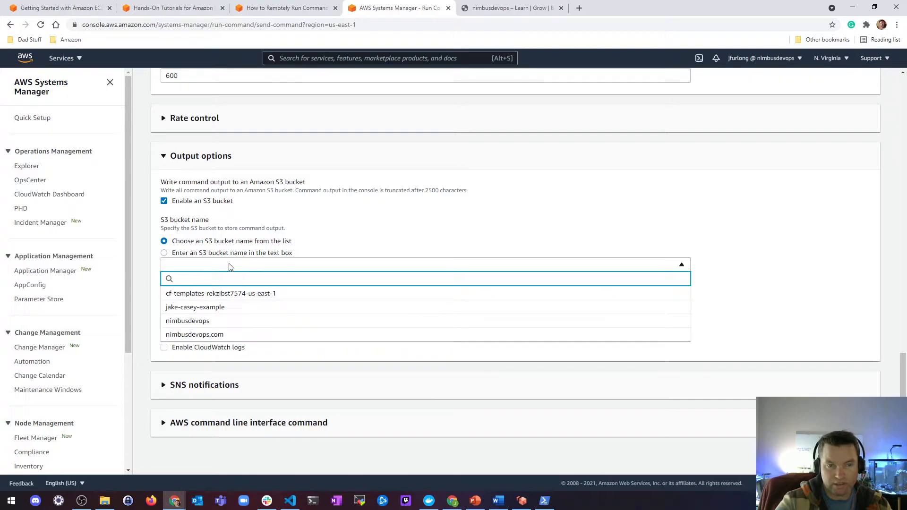
{"action": "left_click", "coordinate": [324, 223]}
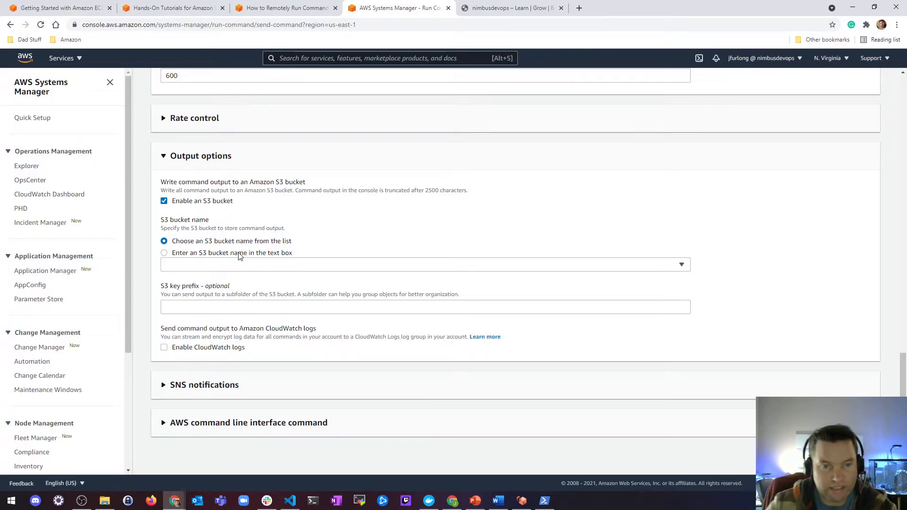
{"action": "left_click", "coordinate": [242, 267]}
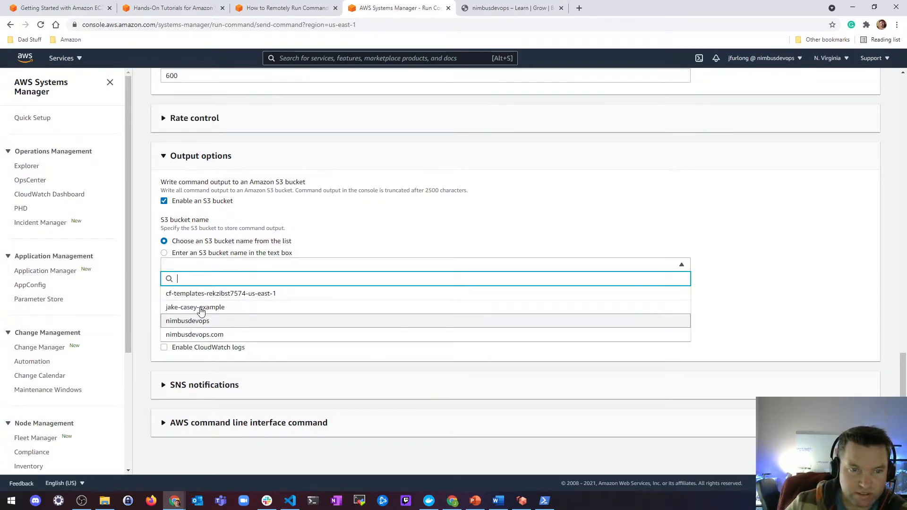
{"action": "left_click", "coordinate": [178, 245]}
{"action": "left_click", "coordinate": [164, 254]}
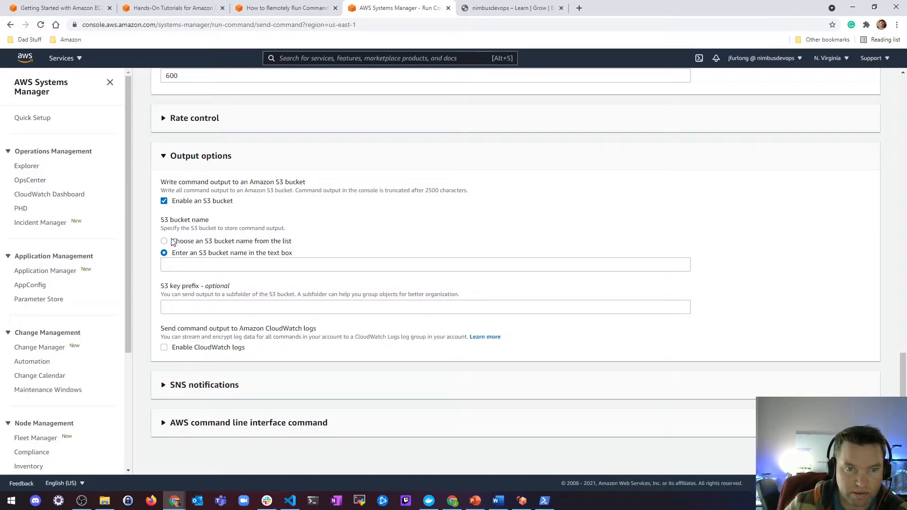
{"action": "left_click", "coordinate": [170, 242]}
{"action": "left_click", "coordinate": [189, 265]}
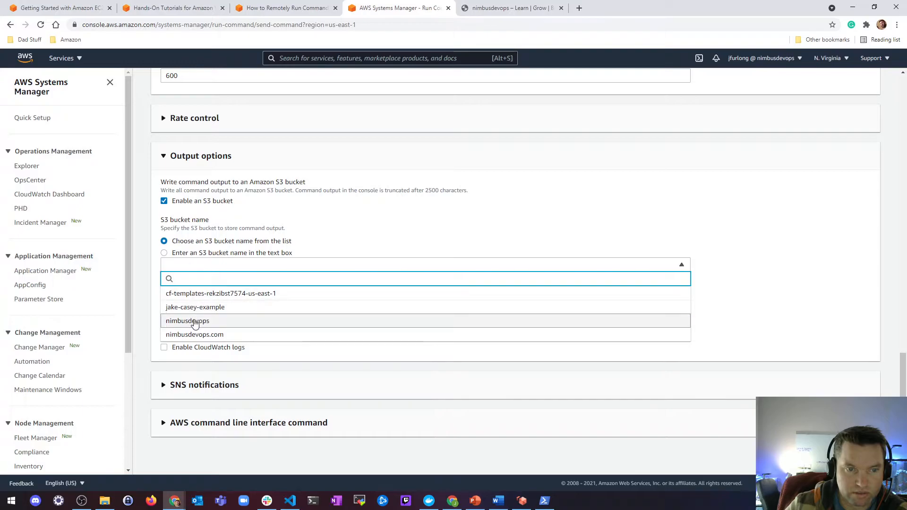
{"action": "left_click", "coordinate": [193, 320]}
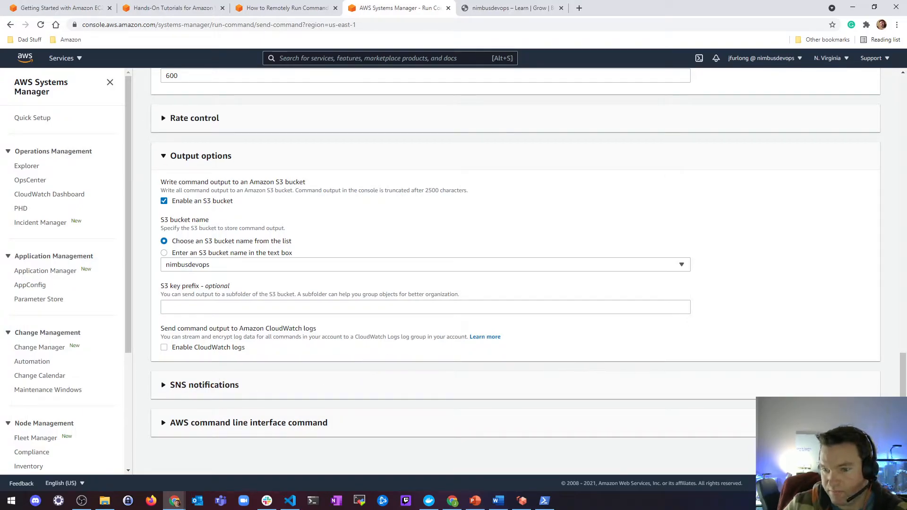
Step: Run the AWS-UpdateSSMAgent command on the selected instances and refresh its status
{"action": "left_click", "coordinate": [866, 454]}
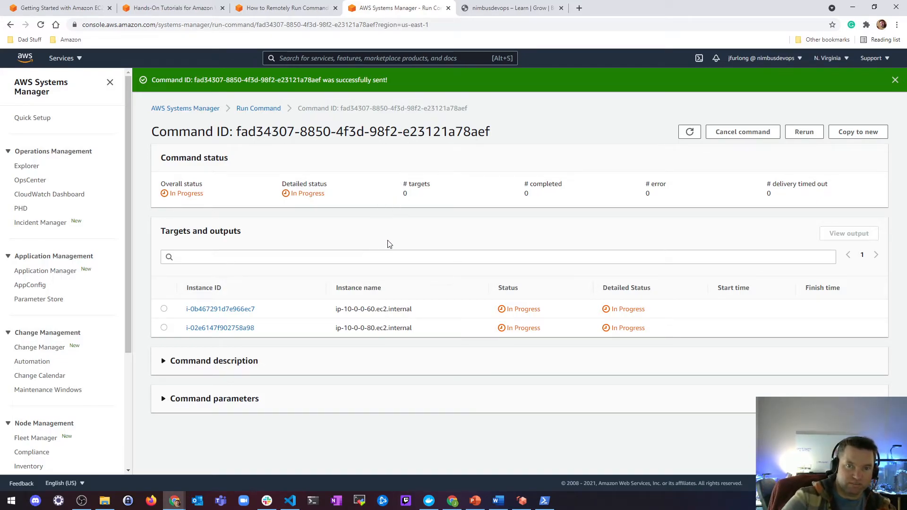
{"action": "left_click", "coordinate": [689, 132]}
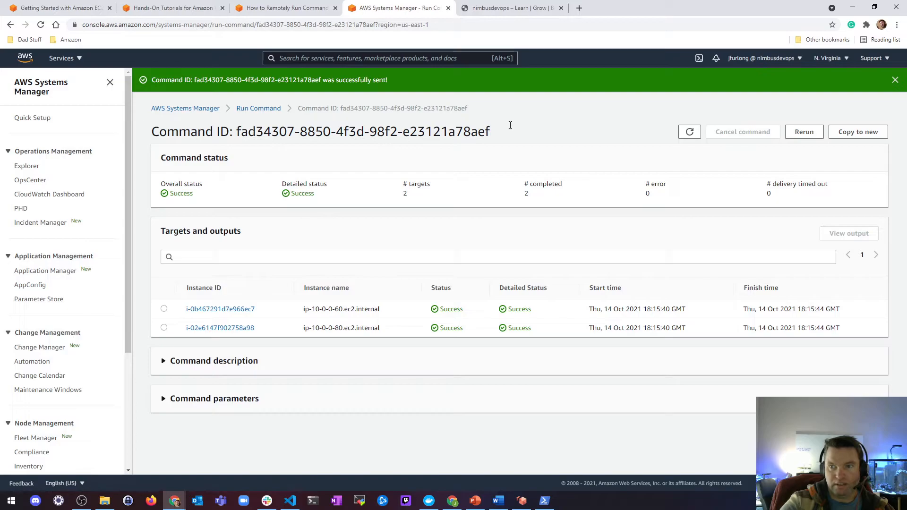
Step: Read the tutorial's step e and the opening instructions of Step 4, Run a Remote Shell Script
{"action": "left_click", "coordinate": [334, 13]}
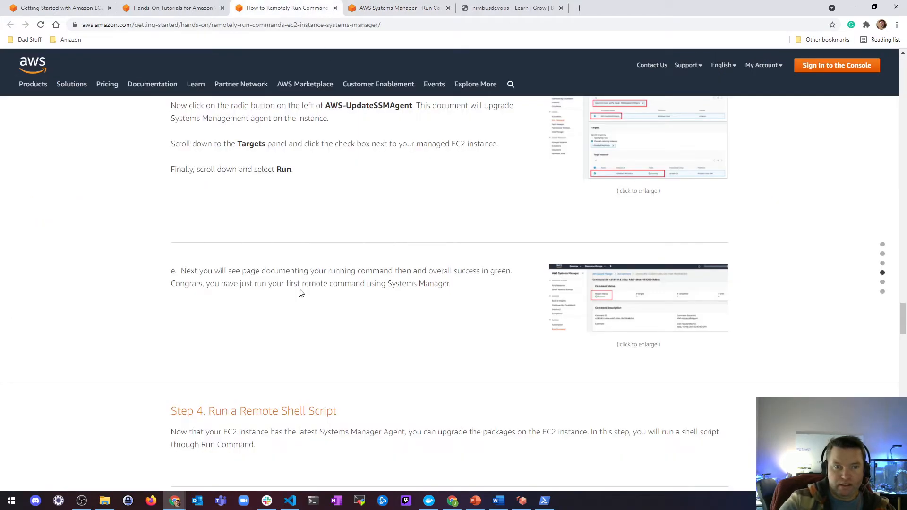
{"action": "scroll", "coordinate": [325, 274], "scroll_direction": "down", "scroll_amount": 6}
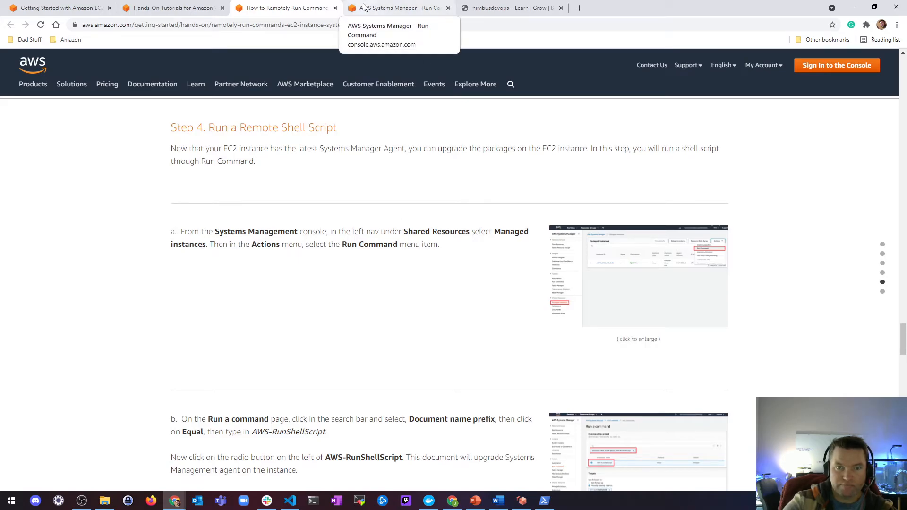
{"action": "scroll", "coordinate": [401, 131], "scroll_direction": "down", "scroll_amount": 4}
{"action": "scroll", "coordinate": [399, 128], "scroll_direction": "up", "scroll_amount": 7}
{"action": "mouse_move", "coordinate": [395, 93]}
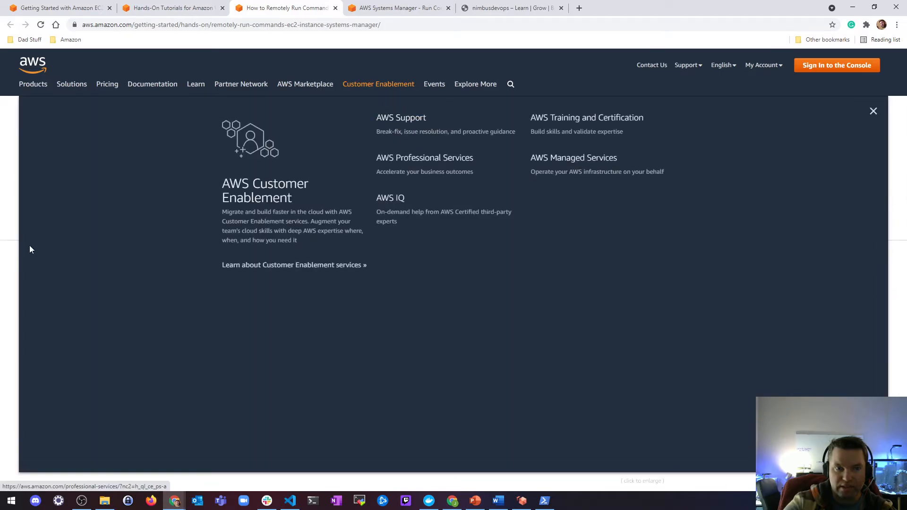
{"action": "scroll", "coordinate": [359, 236], "scroll_direction": "up", "scroll_amount": 2}
{"action": "scroll", "coordinate": [369, 220], "scroll_direction": "down", "scroll_amount": 5}
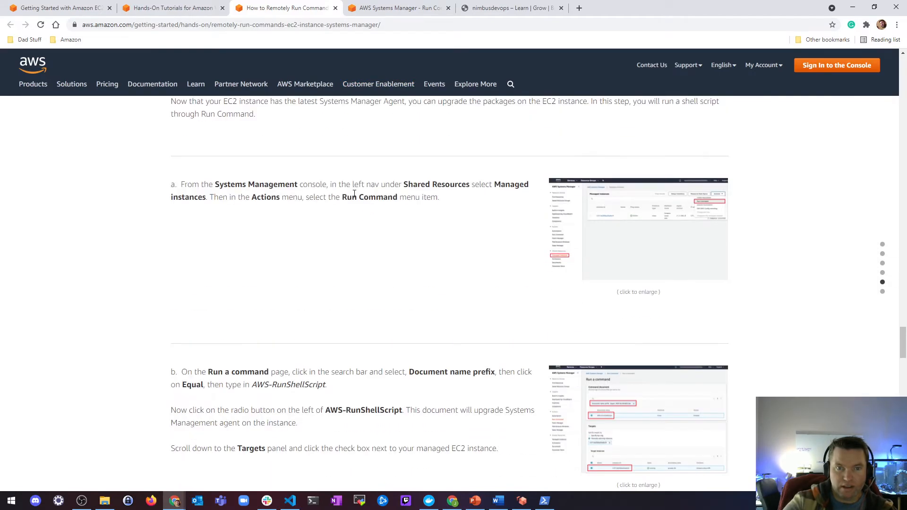
Step: Look for the tutorial's Managed instances page in Systems Manager, checking the navigation and the Inventory dashboard
{"action": "left_click", "coordinate": [401, 8]}
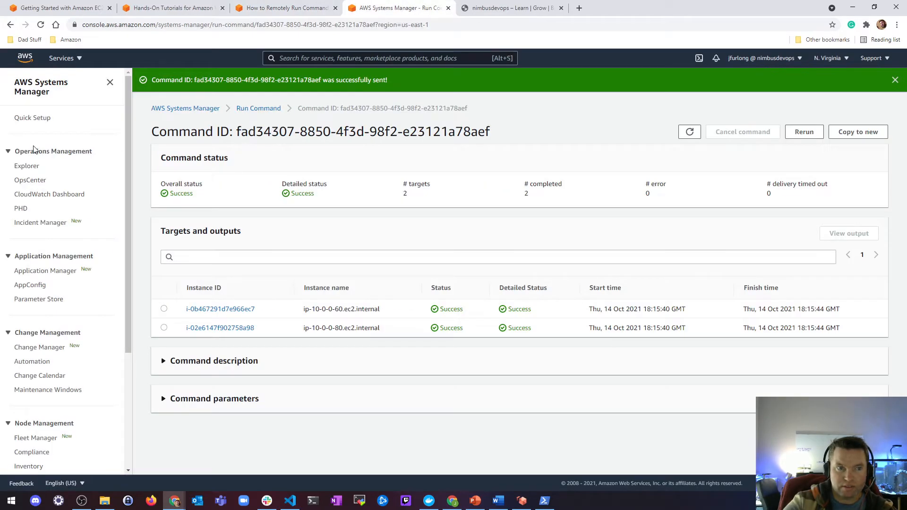
{"action": "scroll", "coordinate": [52, 222], "scroll_direction": "down", "scroll_amount": 4}
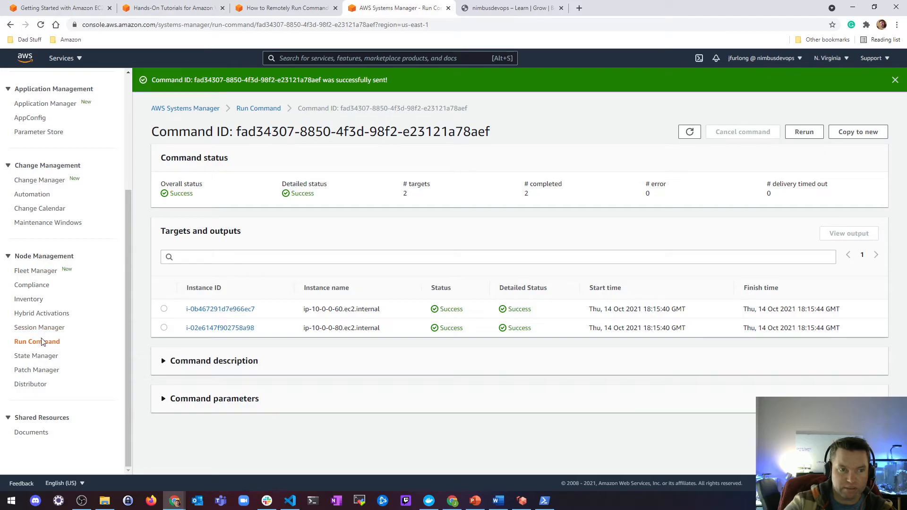
{"action": "left_click", "coordinate": [287, 8]}
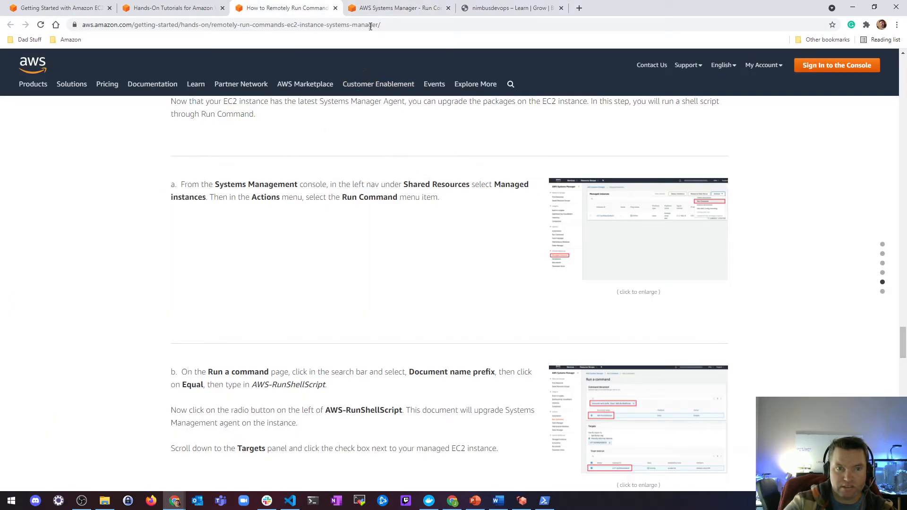
{"action": "left_click", "coordinate": [373, 8]}
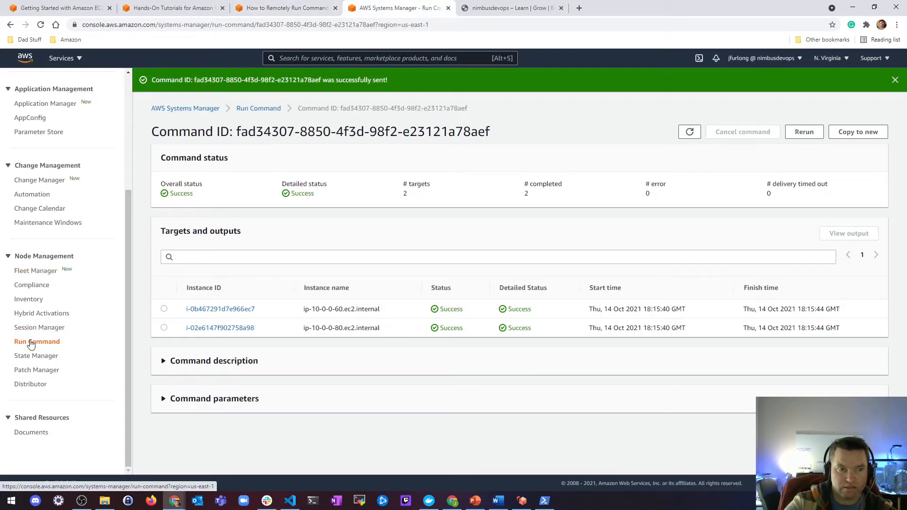
{"action": "left_click", "coordinate": [33, 299]}
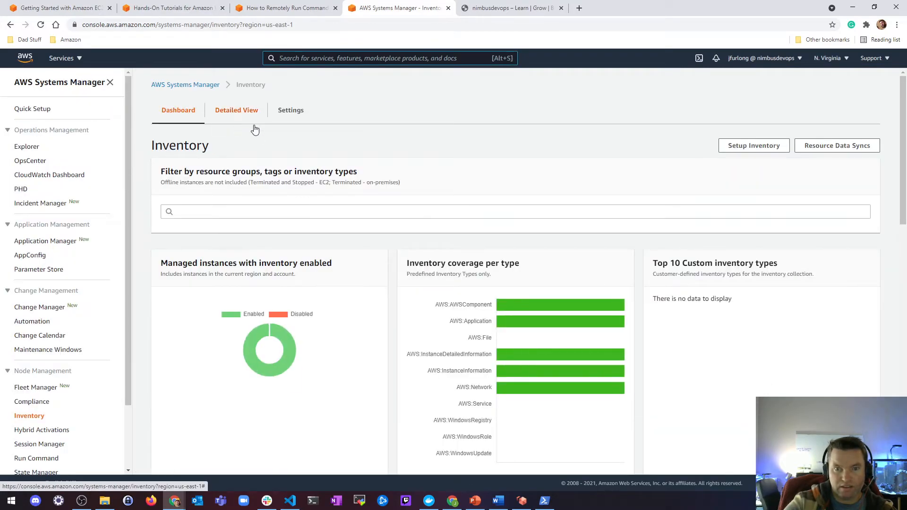
{"action": "scroll", "coordinate": [333, 205], "scroll_direction": "down", "scroll_amount": 4}
{"action": "scroll", "coordinate": [335, 208], "scroll_direction": "up", "scroll_amount": 5}
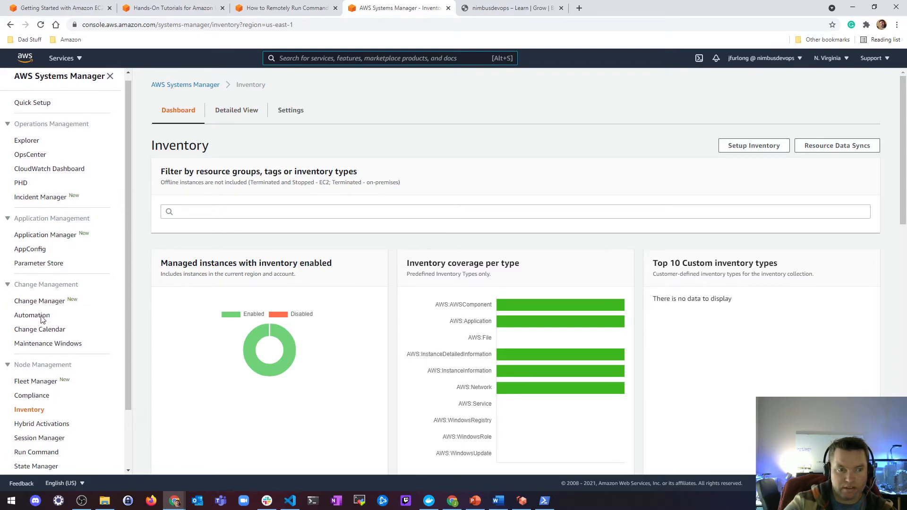
Step: Start a new command from Run Command and return to the tutorial's Step 4 instructions for the document to use
{"action": "scroll", "coordinate": [41, 320], "scroll_direction": "down", "scroll_amount": 2}
{"action": "left_click", "coordinate": [44, 383]}
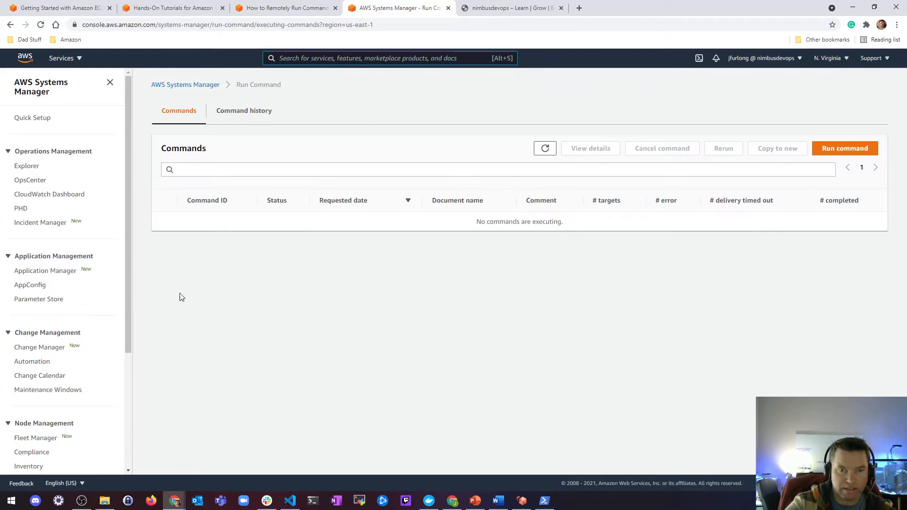
{"action": "left_click", "coordinate": [839, 151]}
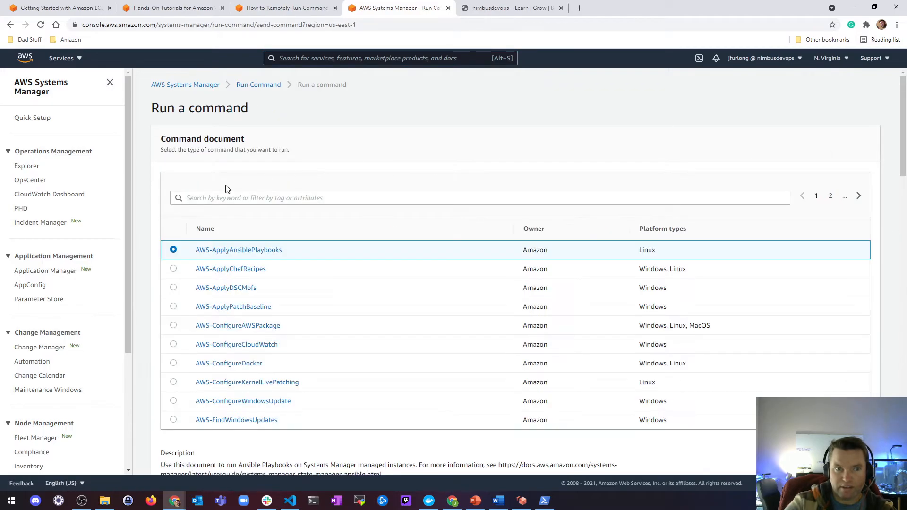
{"action": "left_click", "coordinate": [274, 9]}
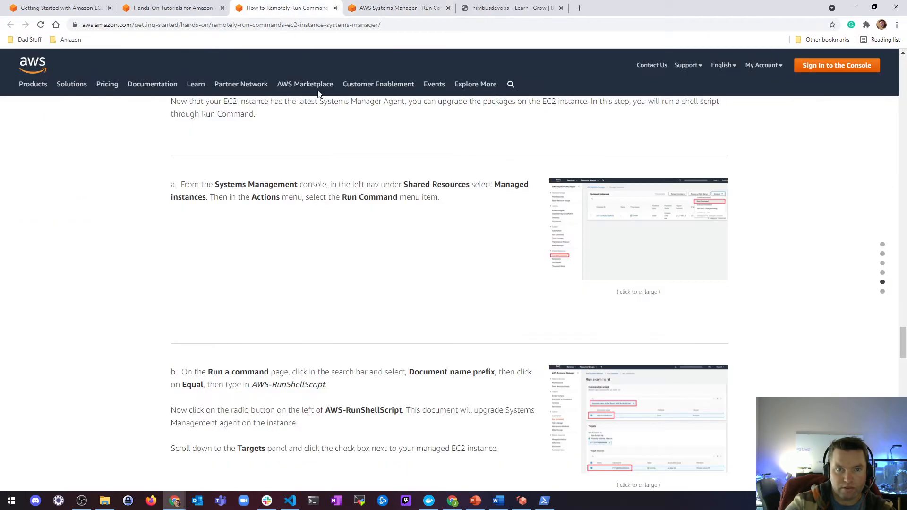
Step: Select AWS-RunShellScript as the command document, starting from a Document name prefix Equals filter left without a value
{"action": "scroll", "coordinate": [359, 185], "scroll_direction": "down", "scroll_amount": 2}
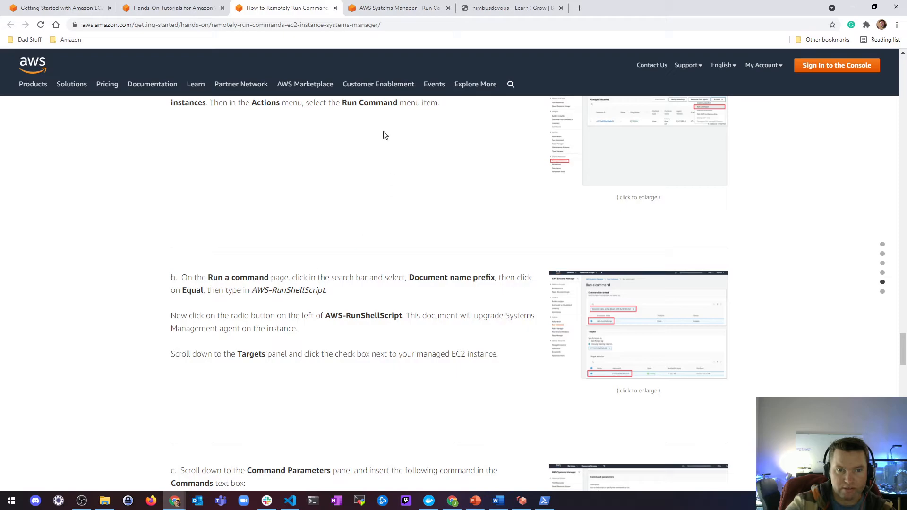
{"action": "left_click", "coordinate": [400, 8]}
{"action": "left_click", "coordinate": [188, 198]}
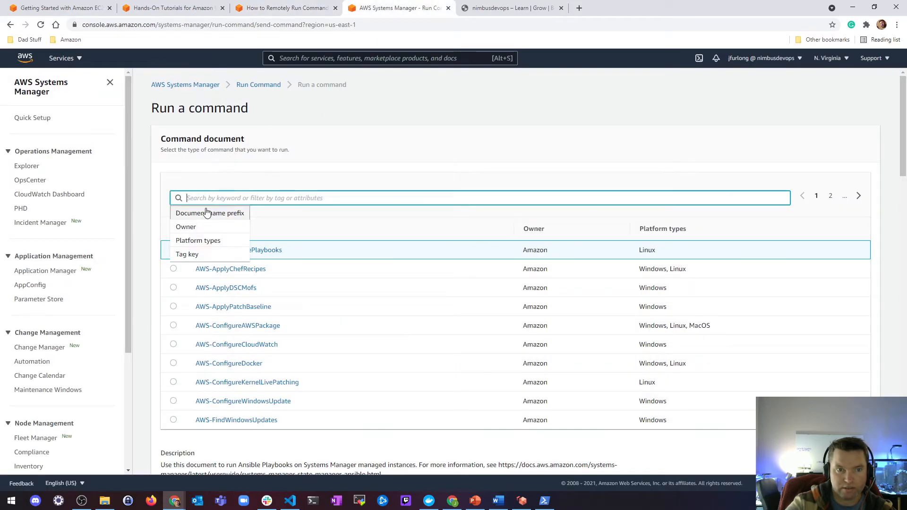
{"action": "left_click", "coordinate": [208, 211]}
{"action": "left_click", "coordinate": [185, 213]}
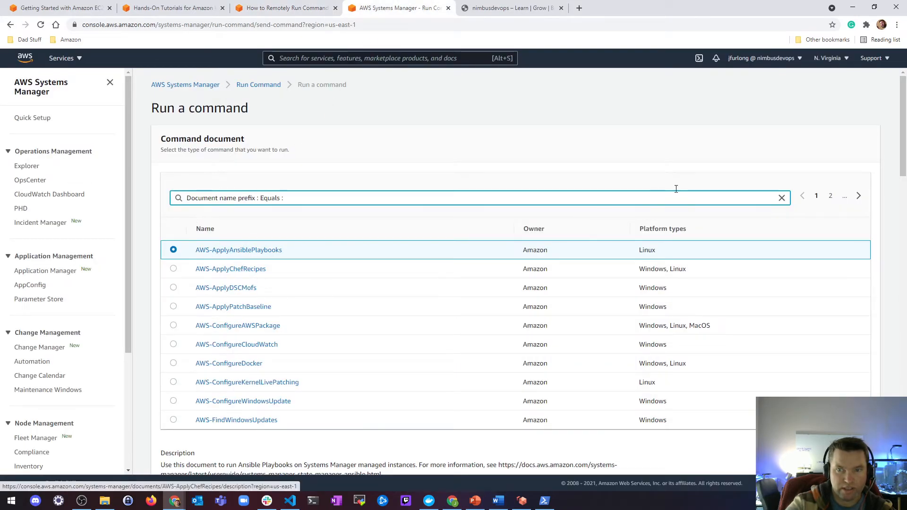
{"action": "left_click", "coordinate": [830, 195]}
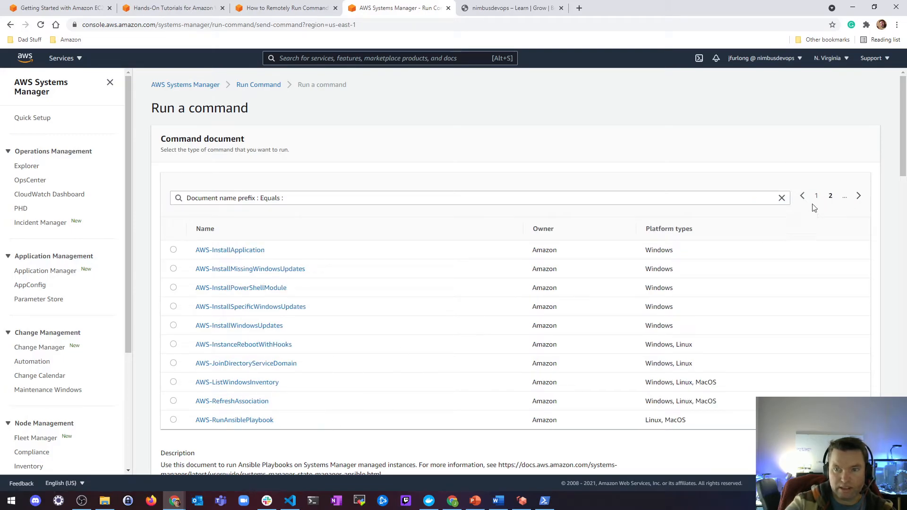
{"action": "left_click", "coordinate": [858, 196]}
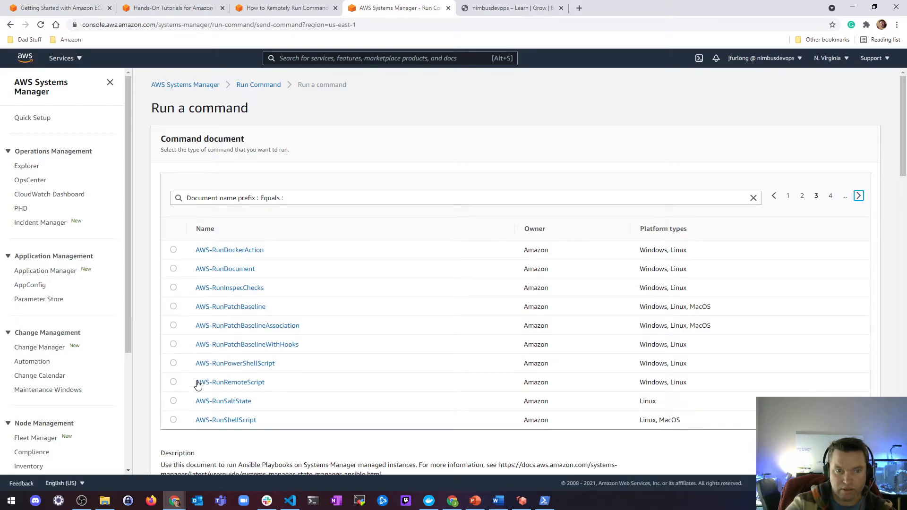
{"action": "left_click", "coordinate": [173, 420]}
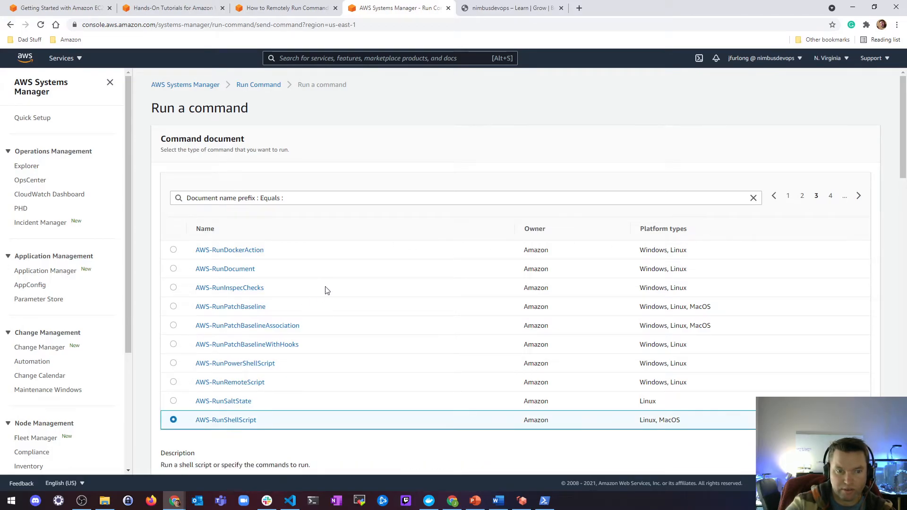
Step: Enter sudo yum update -y as the shell command in the command parameters and check it against the tutorial's step c
{"action": "scroll", "coordinate": [330, 284], "scroll_direction": "down", "scroll_amount": 8}
{"action": "left_click", "coordinate": [221, 231]}
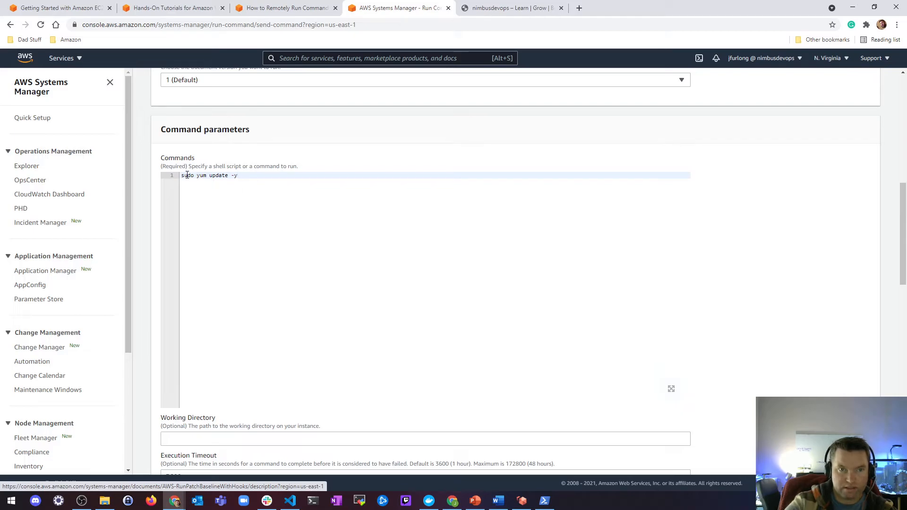
{"action": "left_click", "coordinate": [293, 8]}
{"action": "scroll", "coordinate": [373, 178], "scroll_direction": "down", "scroll_amount": 3}
{"action": "scroll", "coordinate": [383, 189], "scroll_direction": "down", "scroll_amount": 2}
{"action": "scroll", "coordinate": [359, 188], "scroll_direction": "up", "scroll_amount": 3}
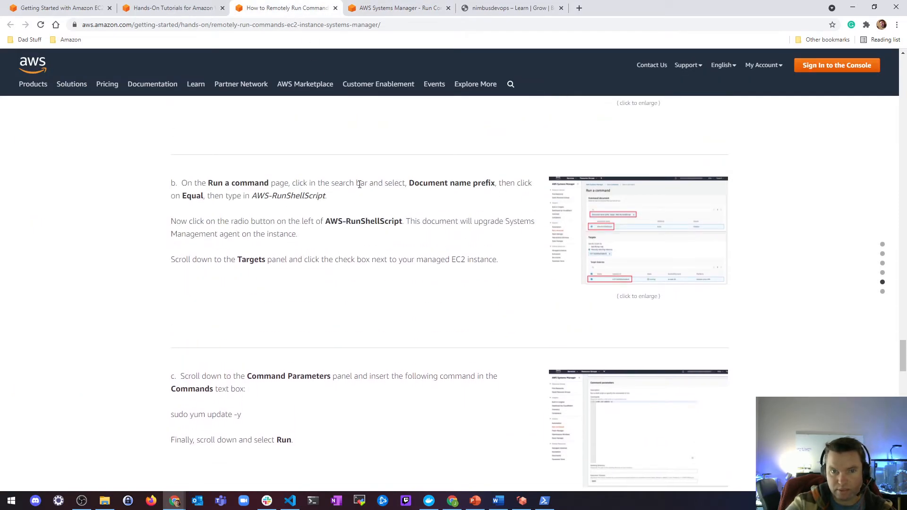
{"action": "scroll", "coordinate": [359, 184], "scroll_direction": "down", "scroll_amount": 5}
{"action": "scroll", "coordinate": [360, 190], "scroll_direction": "up", "scroll_amount": 1}
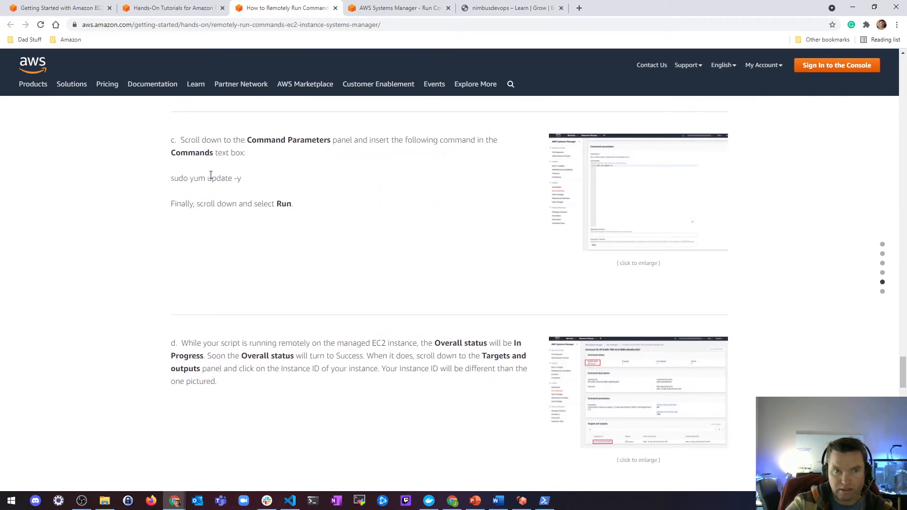
{"action": "left_click_drag", "start_coordinate": [242, 181], "coordinate": [169, 180]}
{"action": "left_click", "coordinate": [307, 209]}
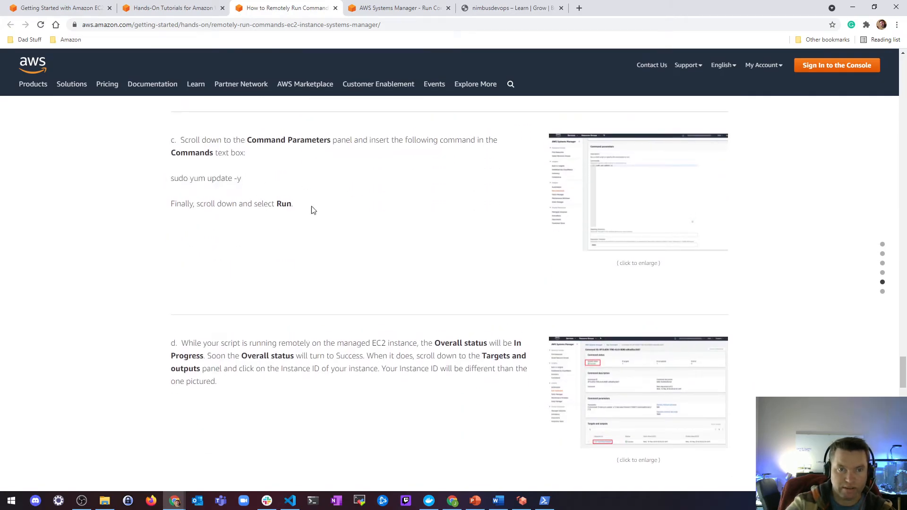
{"action": "left_click", "coordinate": [373, 9]}
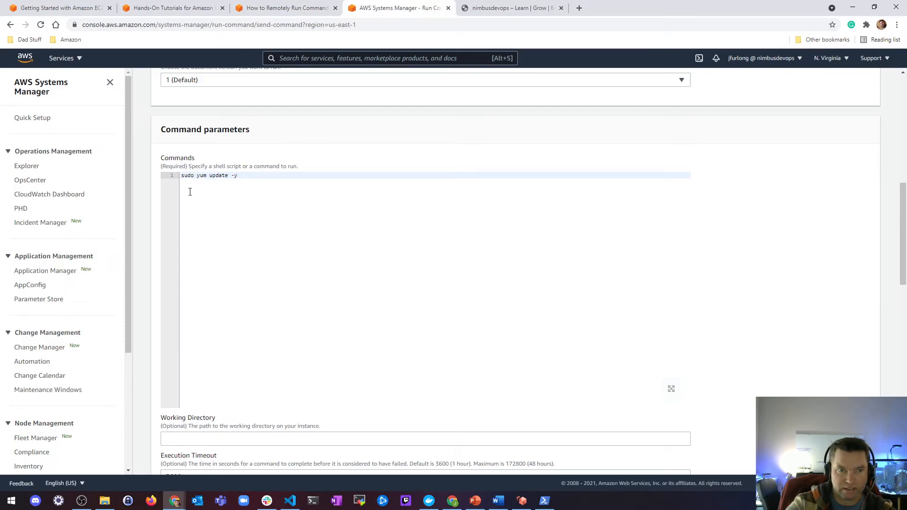
Step: Target the command at manually chosen instances, selecting both SSM-Test and WordPressBlog
{"action": "scroll", "coordinate": [246, 227], "scroll_direction": "down", "scroll_amount": 3}
{"action": "scroll", "coordinate": [266, 264], "scroll_direction": "down", "scroll_amount": 2}
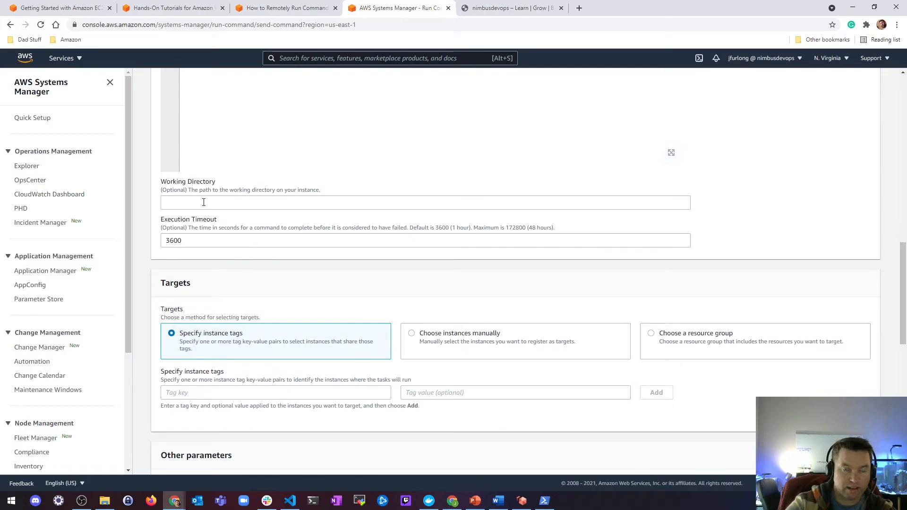
{"action": "scroll", "coordinate": [241, 236], "scroll_direction": "down", "scroll_amount": 2}
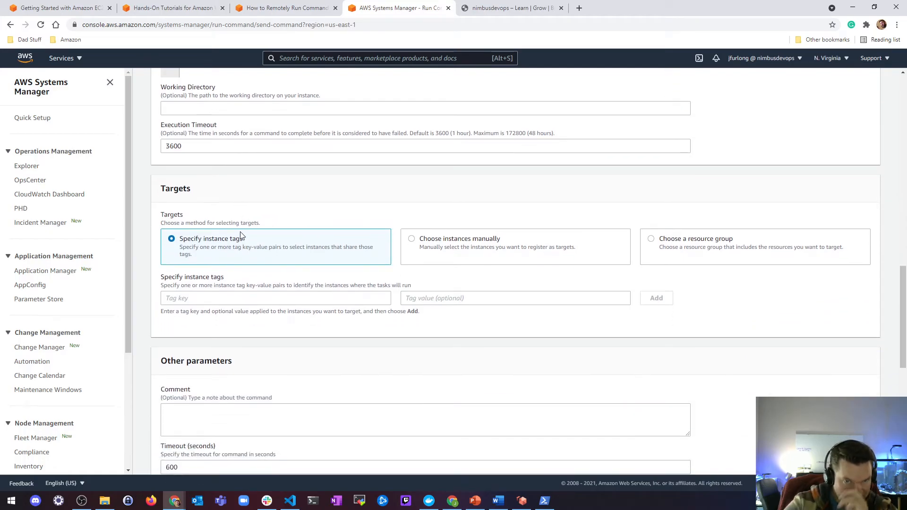
{"action": "left_click", "coordinate": [410, 241]}
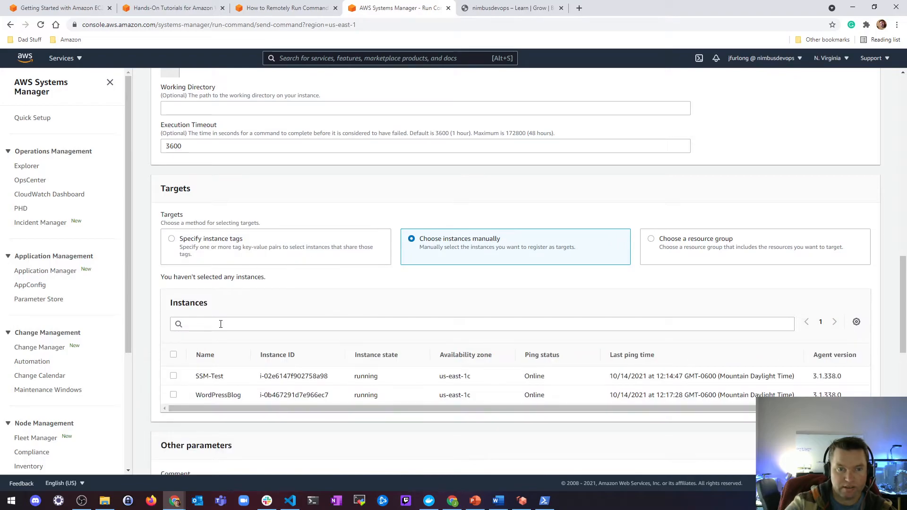
{"action": "left_click", "coordinate": [175, 377]}
{"action": "left_click", "coordinate": [174, 409]}
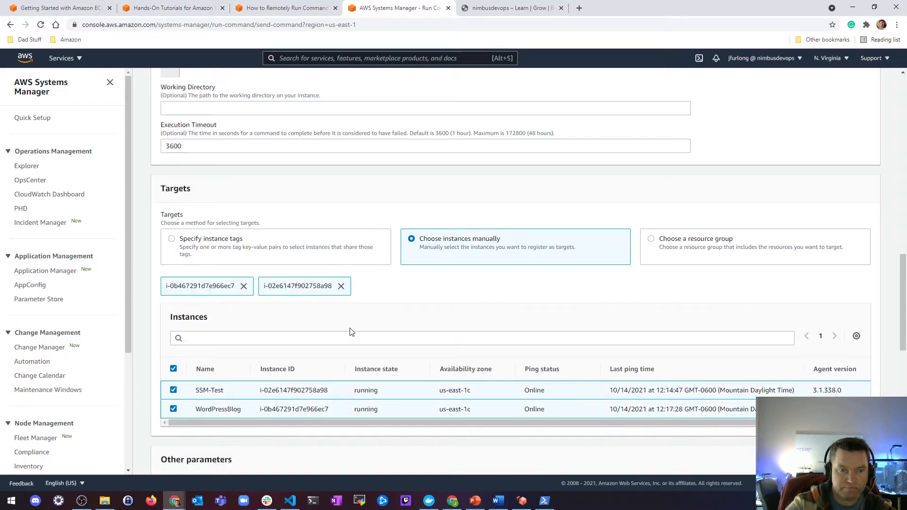
Step: Choose the nimbusdevops S3 bucket for the command output and run the command
{"action": "scroll", "coordinate": [349, 329], "scroll_direction": "down", "scroll_amount": 4}
{"action": "scroll", "coordinate": [223, 262], "scroll_direction": "down", "scroll_amount": 6}
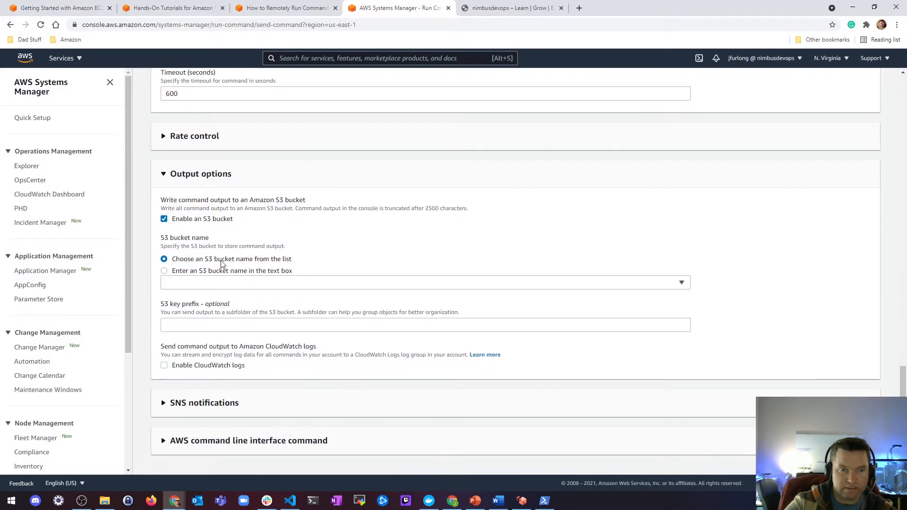
{"action": "left_click", "coordinate": [172, 264]}
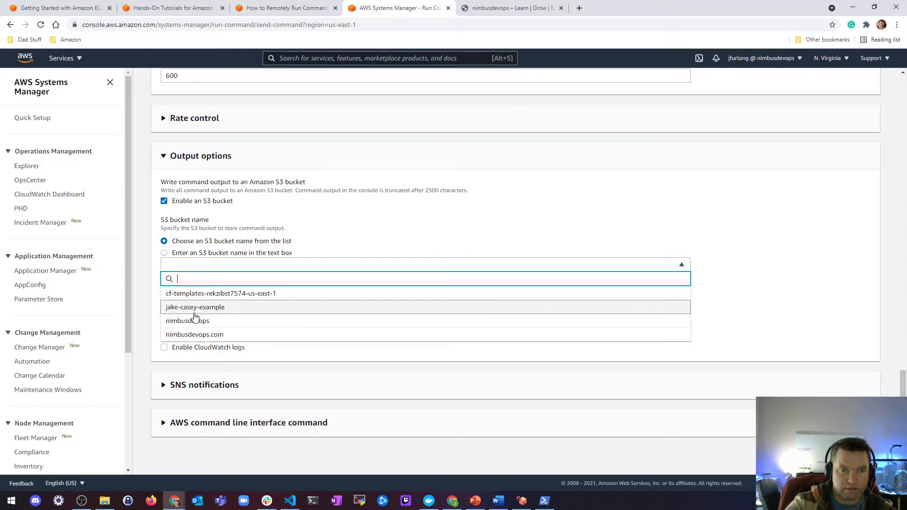
{"action": "left_click", "coordinate": [189, 318]}
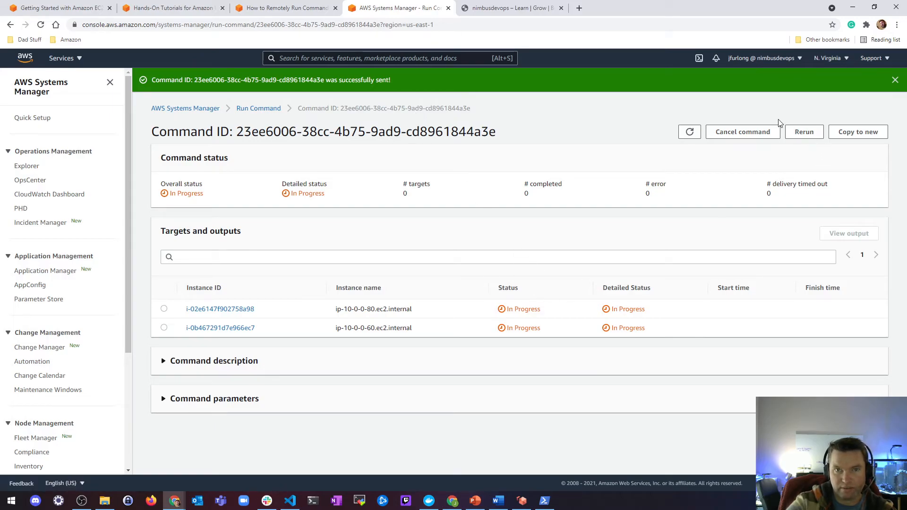
Step: Read the tutorial's steps d and e on checking the script's status and viewing its output
{"action": "left_click", "coordinate": [293, 8]}
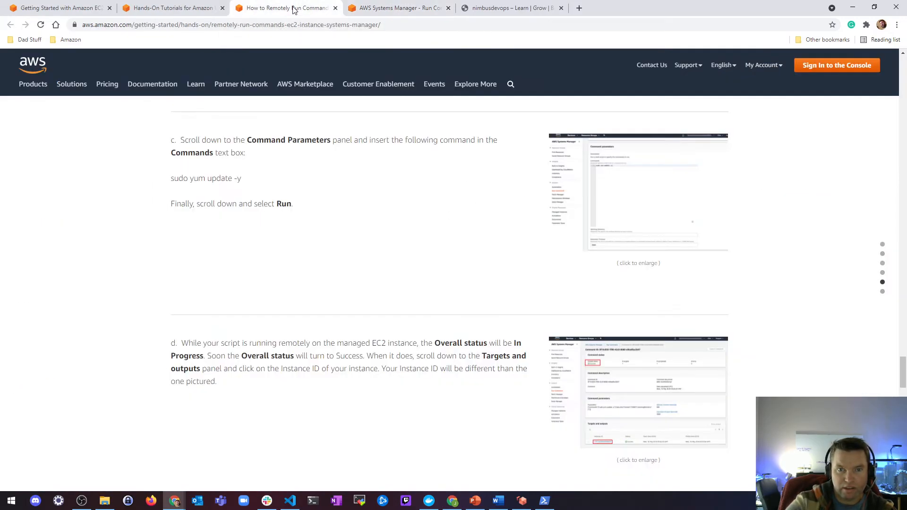
{"action": "scroll", "coordinate": [317, 267], "scroll_direction": "down", "scroll_amount": 2}
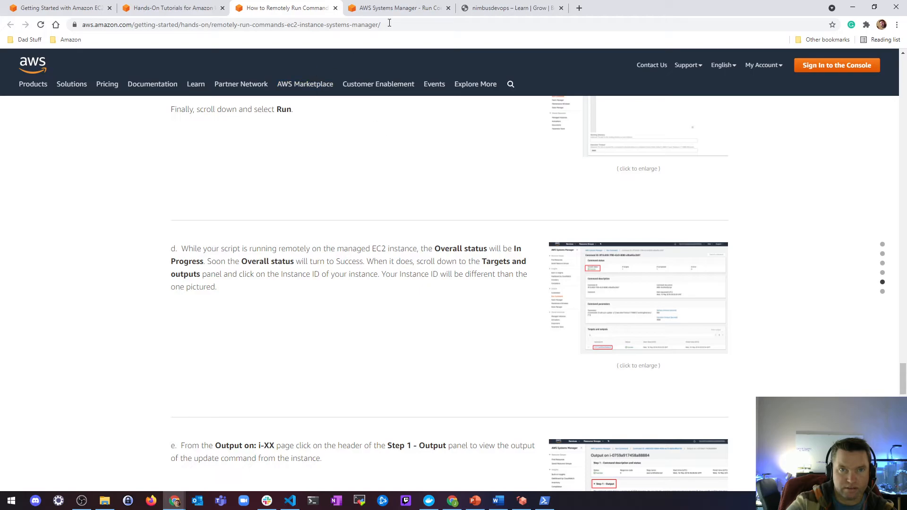
{"action": "left_click", "coordinate": [397, 8]}
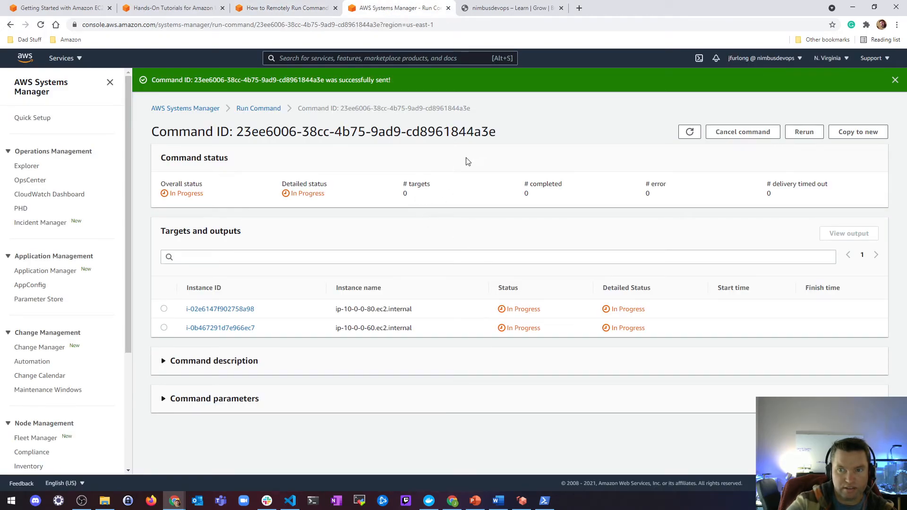
{"action": "left_click", "coordinate": [302, 9]}
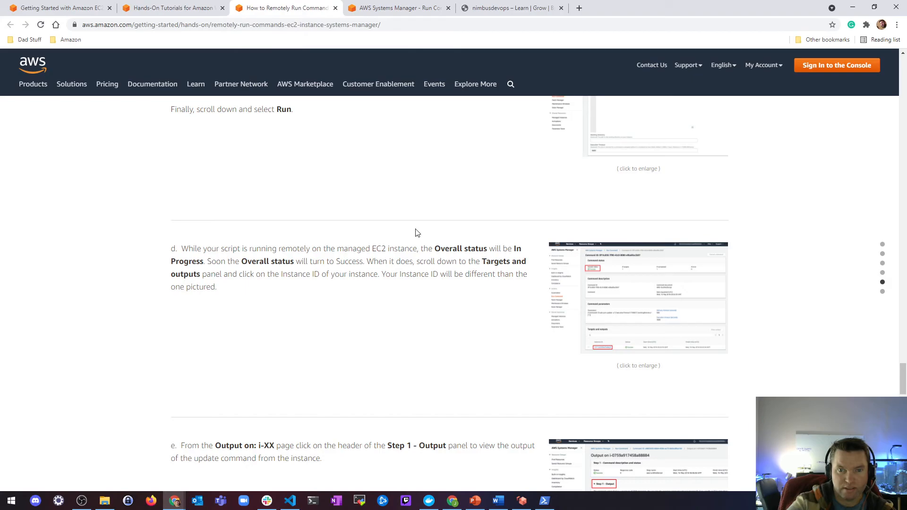
{"action": "scroll", "coordinate": [418, 232], "scroll_direction": "down", "scroll_amount": 4}
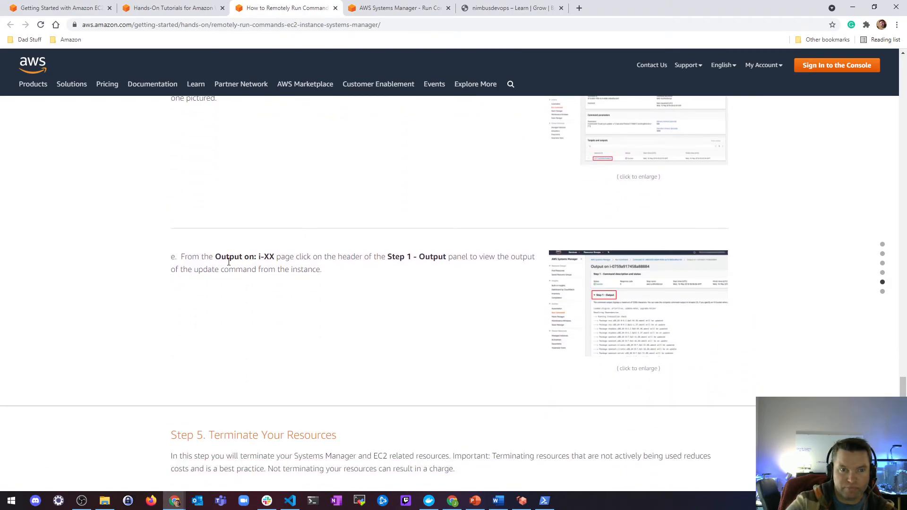
{"action": "scroll", "coordinate": [229, 261], "scroll_direction": "down", "scroll_amount": 1}
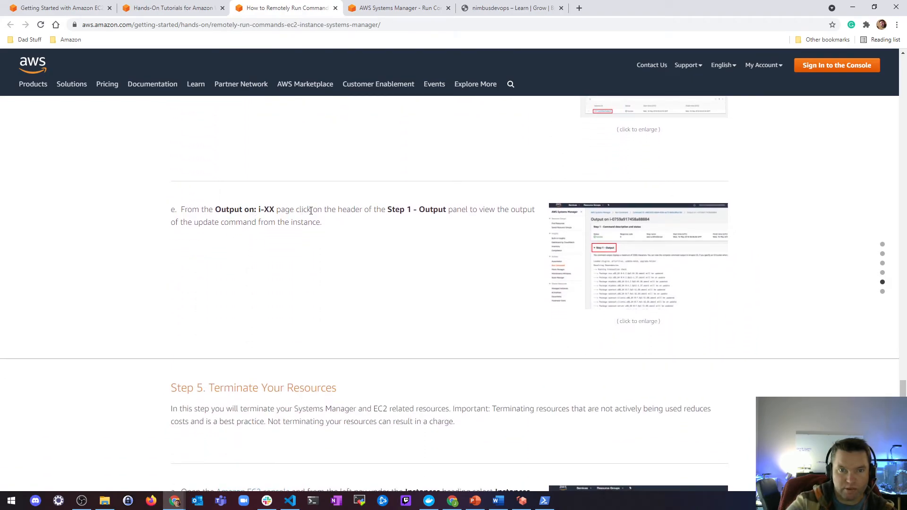
Step: Refresh the command status in Systems Manager and view the script output of the ip-10-0-0-60.ec2.internal instance
{"action": "left_click", "coordinate": [414, 15]}
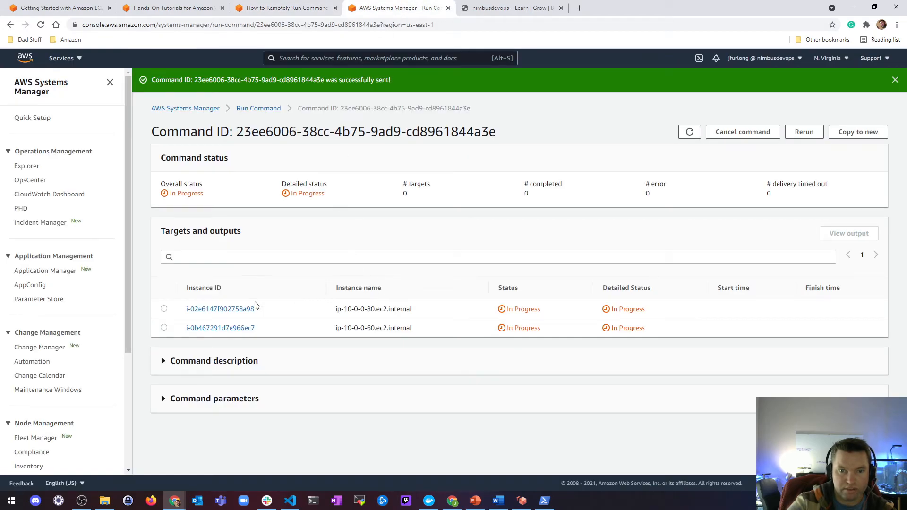
{"action": "left_click", "coordinate": [689, 132]}
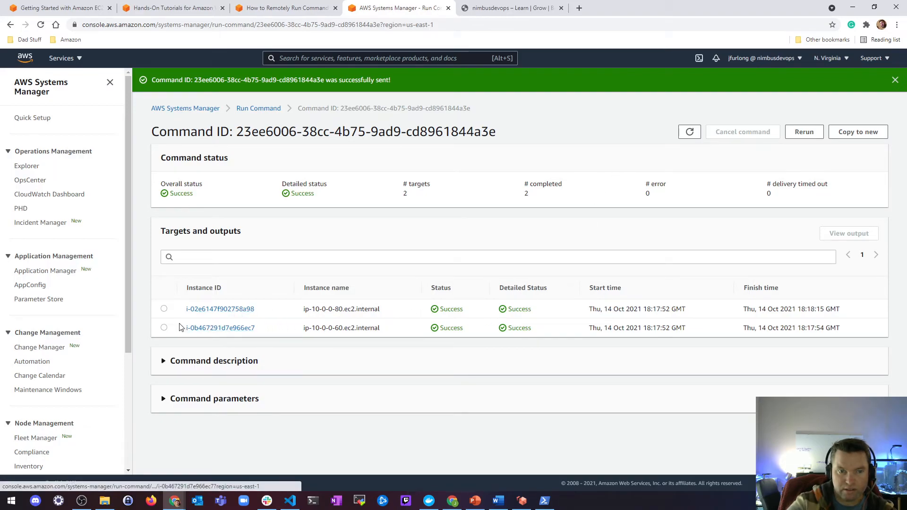
{"action": "left_click", "coordinate": [164, 328]}
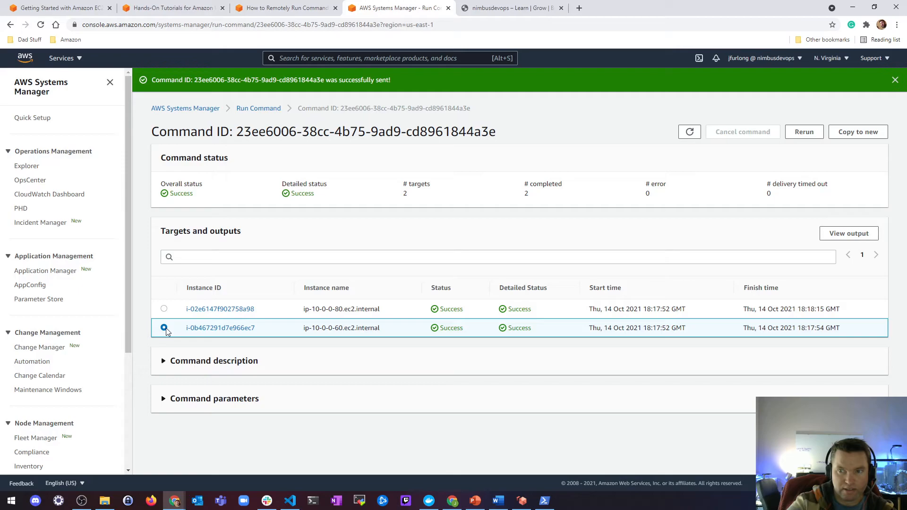
{"action": "left_click", "coordinate": [844, 233]}
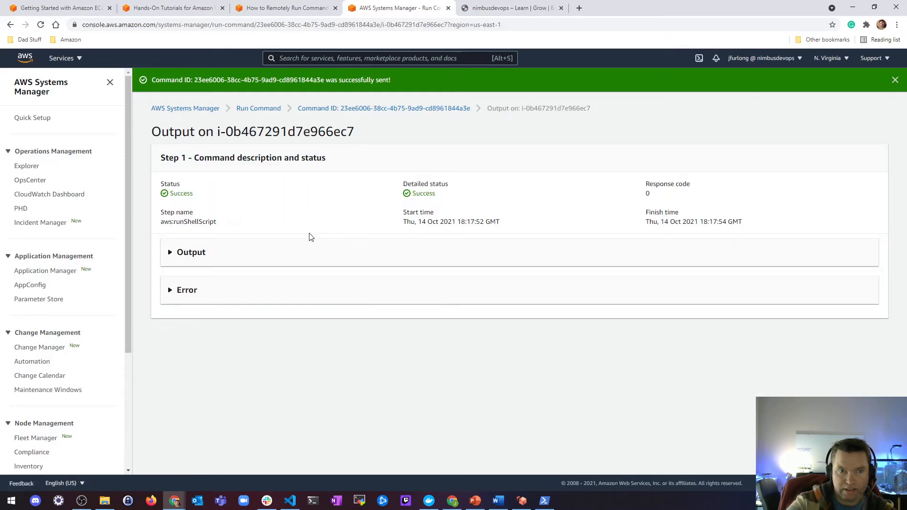
{"action": "left_click", "coordinate": [170, 253]}
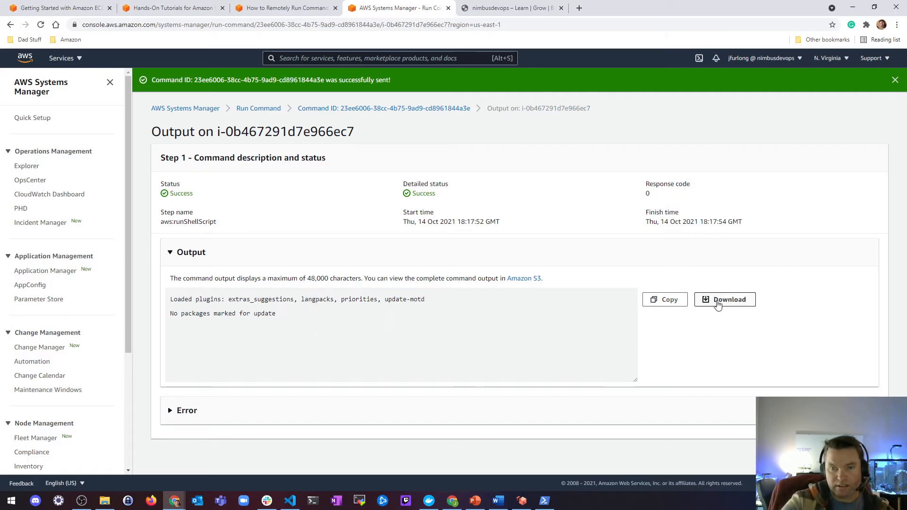
Step: Go to the S3 console by searching for s3 and open the nimbusdevops bucket
{"action": "right_click", "coordinate": [520, 278]}
{"action": "left_click", "coordinate": [536, 161]}
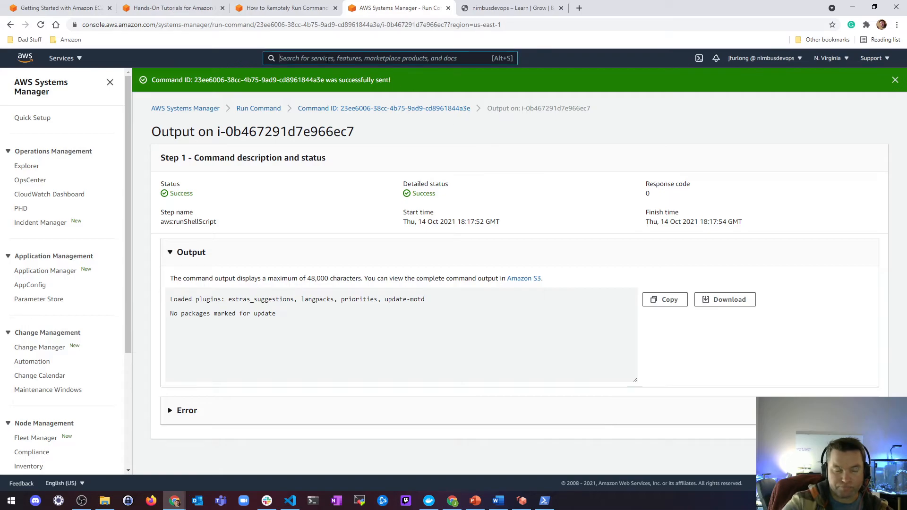
{"action": "key", "text": "alt+s"}
{"action": "type", "text": "s3"}
{"action": "left_click", "coordinate": [307, 141]}
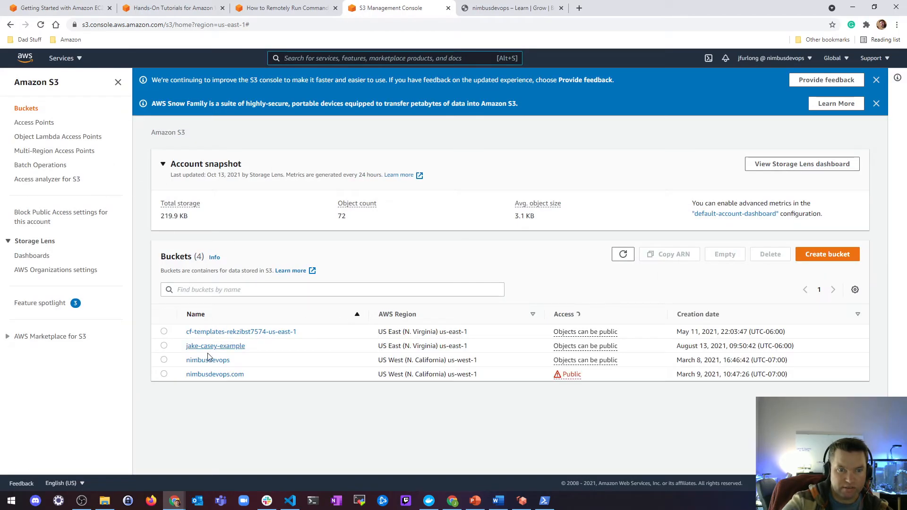
{"action": "left_click", "coordinate": [208, 361]}
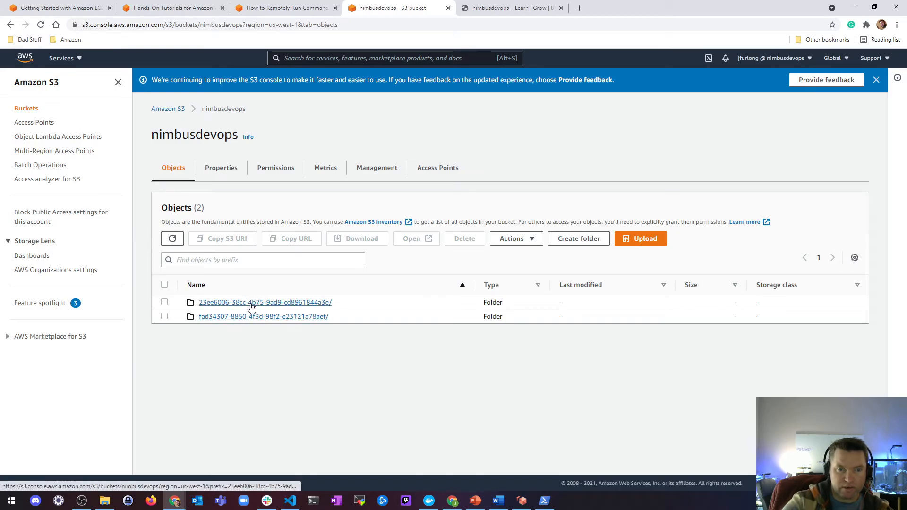
Step: Open the stdout object of instance i-02e6147f902758a98 inside the bucket's 23ee6006-38cc-4b75-9ad9-cd8961844a3e folder, under awsrunShellScript/0.awsrunShellScript
{"action": "left_click", "coordinate": [297, 9]}
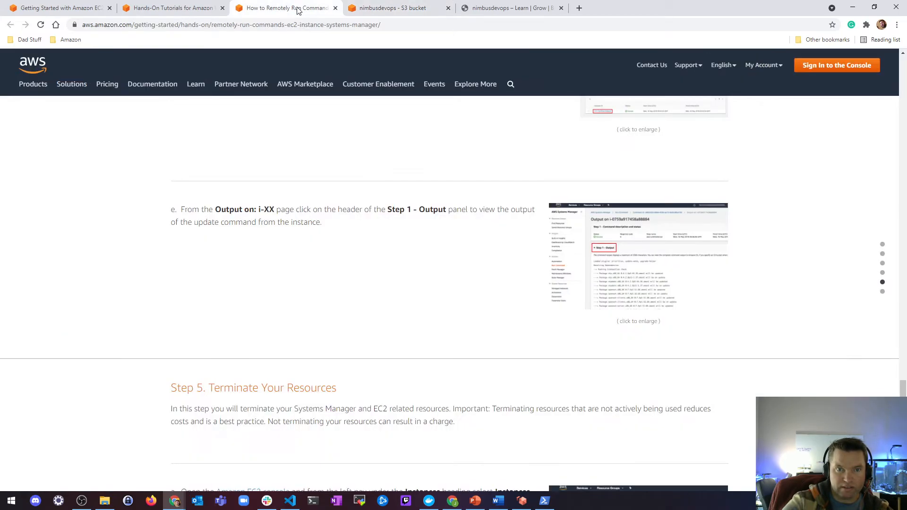
{"action": "left_click", "coordinate": [386, 9]}
{"action": "left_click", "coordinate": [284, 303]}
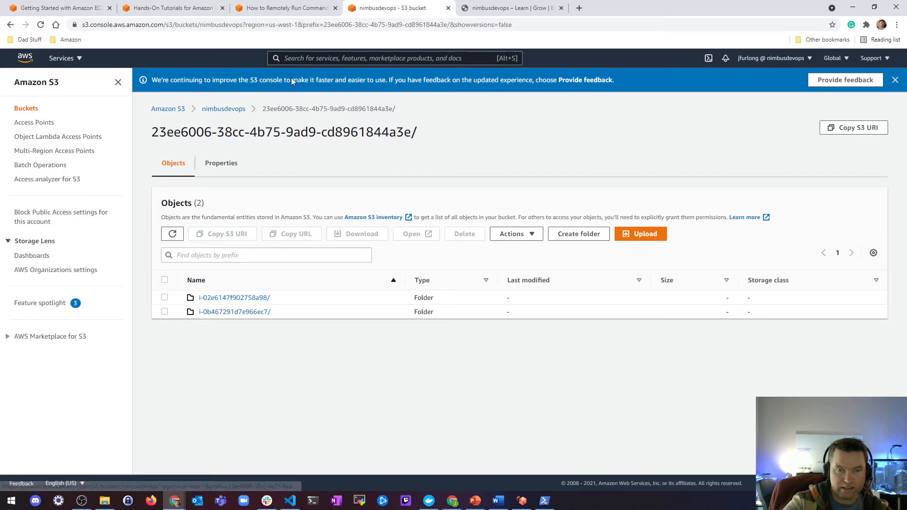
{"action": "left_click", "coordinate": [230, 297]}
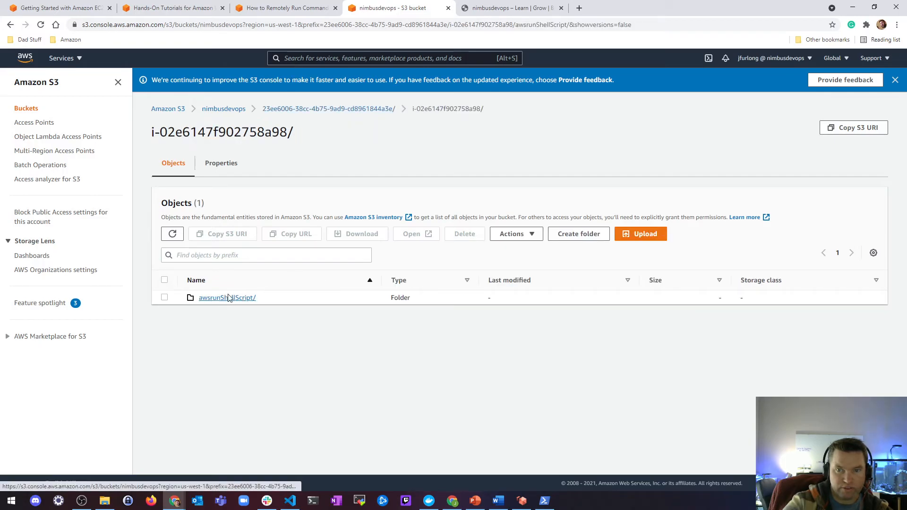
{"action": "left_click", "coordinate": [225, 299]}
{"action": "left_click", "coordinate": [225, 299]}
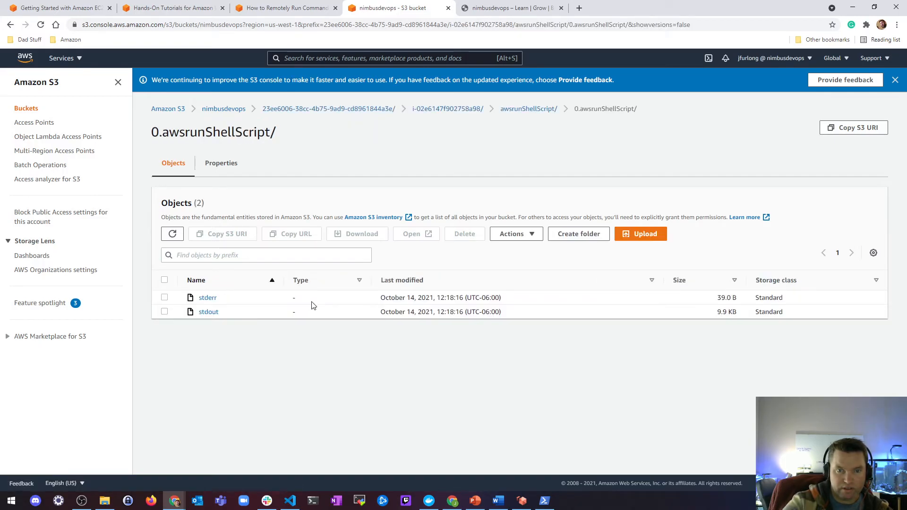
{"action": "left_click", "coordinate": [208, 311]}
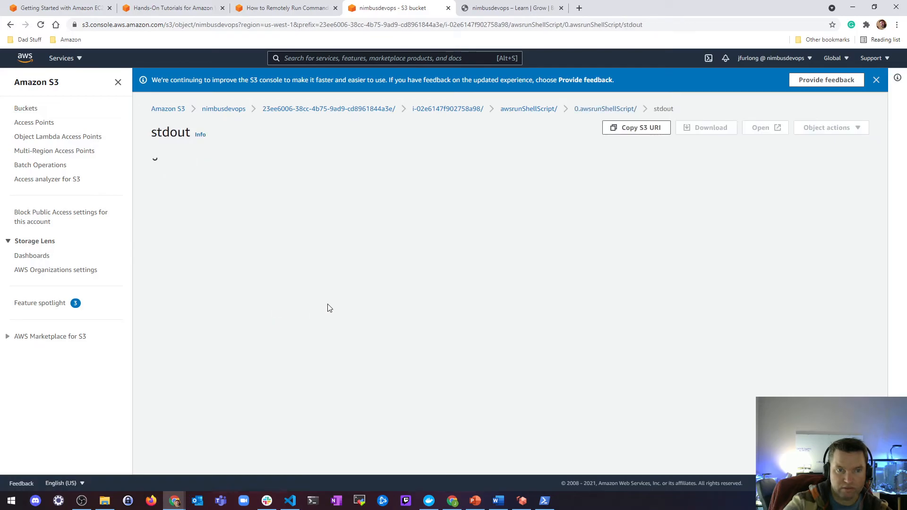
Step: Try to open the stdout object through its Object URL, and return to the object's page
{"action": "scroll", "coordinate": [267, 216], "scroll_direction": "down", "scroll_amount": 2}
{"action": "scroll", "coordinate": [267, 217], "scroll_direction": "down", "scroll_amount": 3}
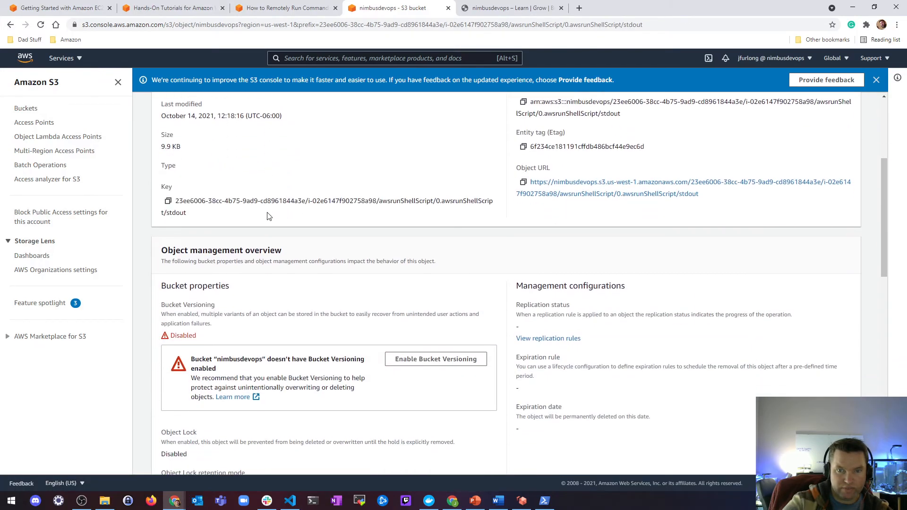
{"action": "scroll", "coordinate": [457, 200], "scroll_direction": "up", "scroll_amount": 4}
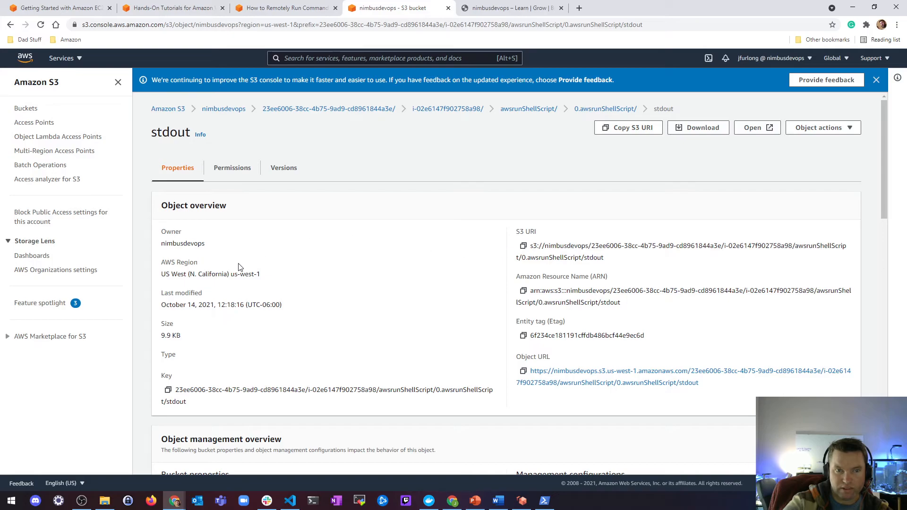
{"action": "scroll", "coordinate": [469, 284], "scroll_direction": "down", "scroll_amount": 1}
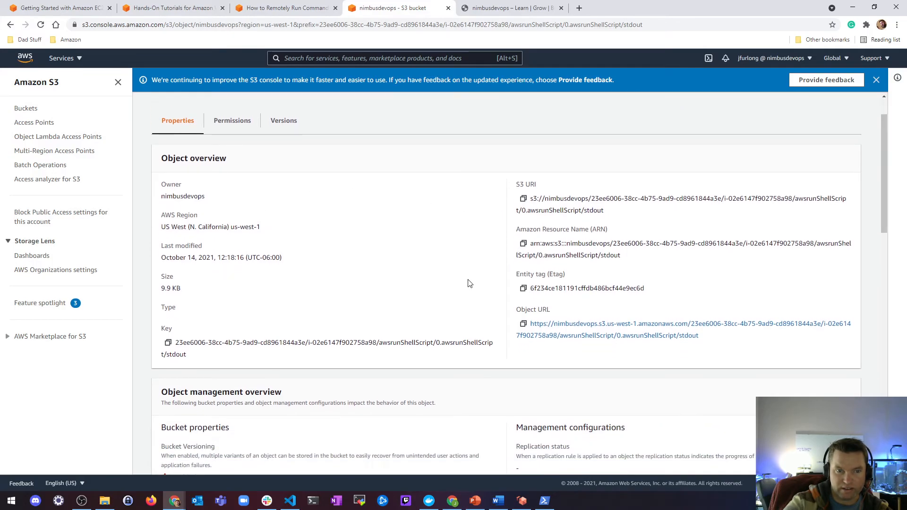
{"action": "scroll", "coordinate": [471, 281], "scroll_direction": "down", "scroll_amount": 2}
{"action": "left_click", "coordinate": [561, 236]}
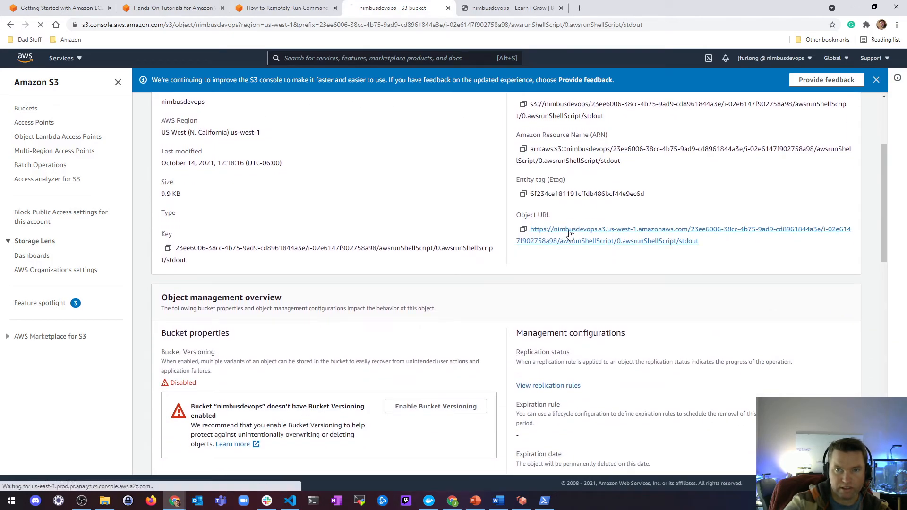
{"action": "left_click", "coordinate": [10, 24]}
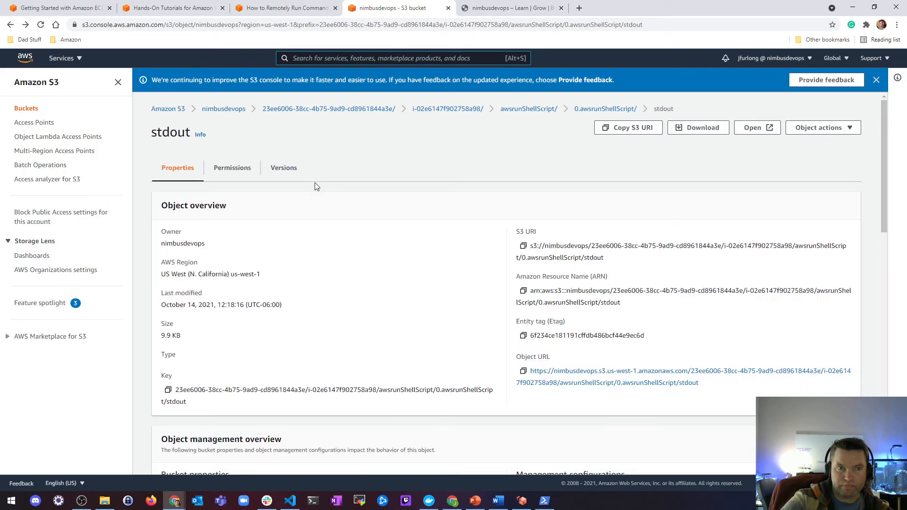
Step: Look through the stdout object's properties, including bucket versioning, encryption, tags, metadata and Object Lock
{"action": "scroll", "coordinate": [317, 187], "scroll_direction": "down", "scroll_amount": 10}
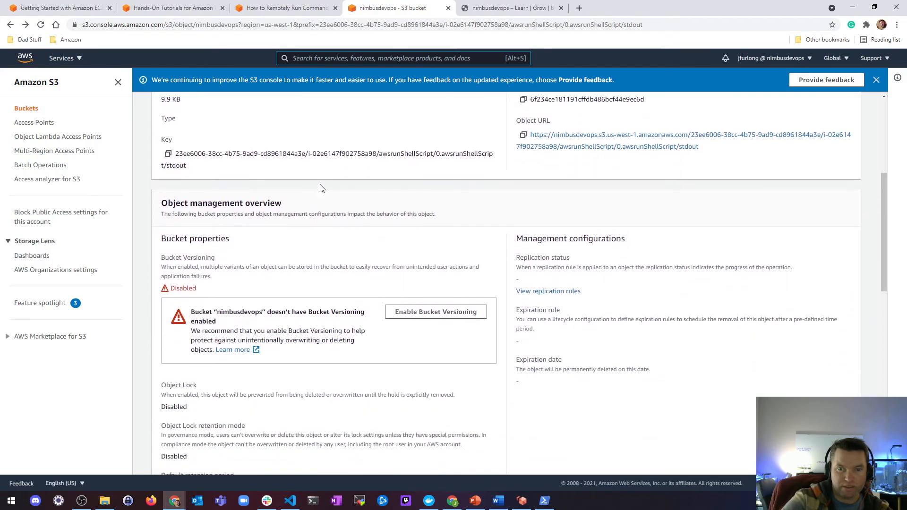
{"action": "scroll", "coordinate": [320, 188], "scroll_direction": "down", "scroll_amount": 7}
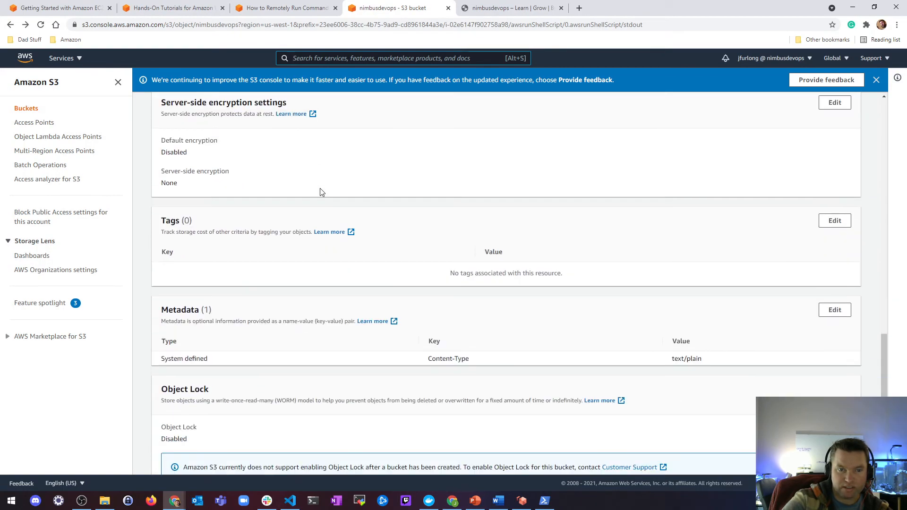
{"action": "scroll", "coordinate": [320, 192], "scroll_direction": "down", "scroll_amount": 1}
{"action": "scroll", "coordinate": [321, 192], "scroll_direction": "up", "scroll_amount": 8}
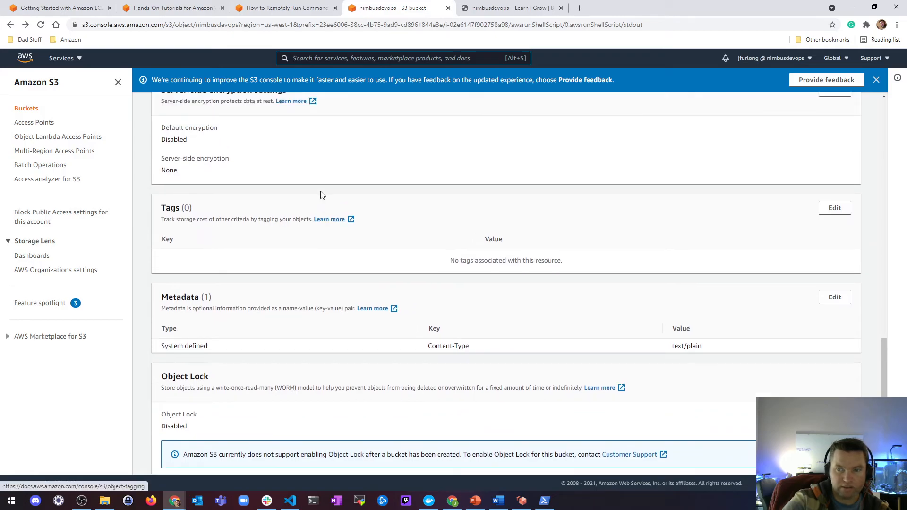
{"action": "scroll", "coordinate": [321, 193], "scroll_direction": "up", "scroll_amount": 10}
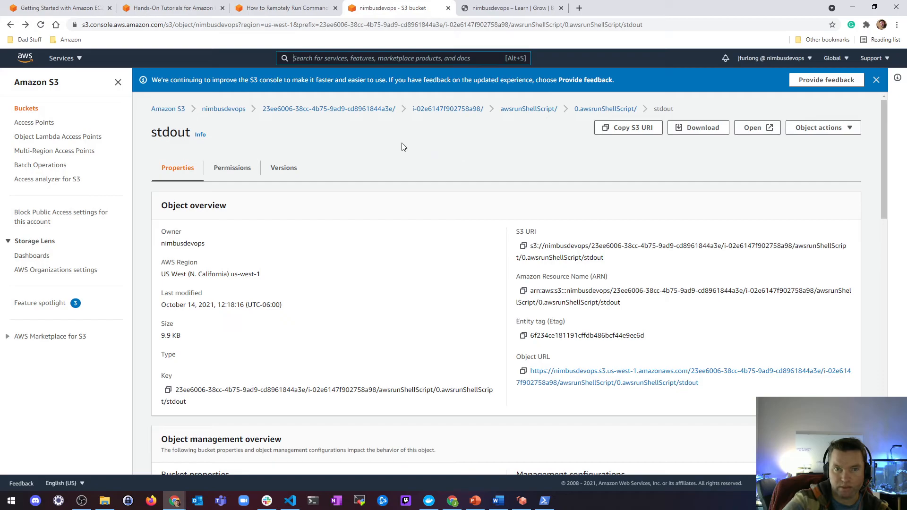
Step: Read Step 5 of the tutorial on terminating the EC2 and Systems Manager resources
{"action": "left_click", "coordinate": [297, 8]}
{"action": "scroll", "coordinate": [417, 193], "scroll_direction": "down", "scroll_amount": 5}
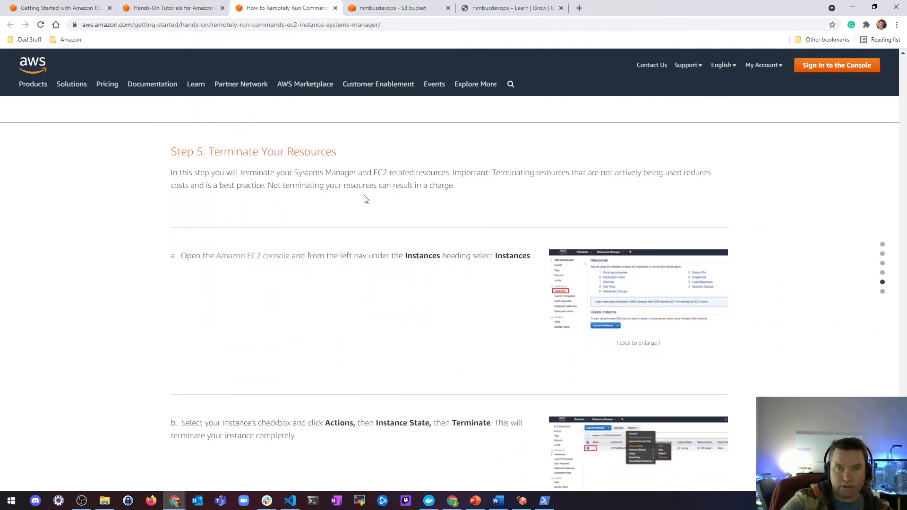
{"action": "scroll", "coordinate": [359, 202], "scroll_direction": "down", "scroll_amount": 2}
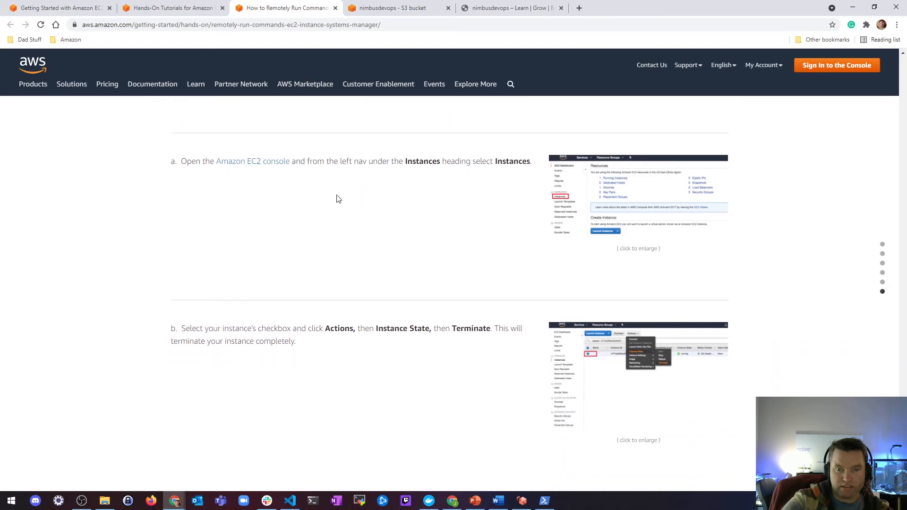
Step: Go to the EC2 console by searching for ec2, open the instances list and switch the region to N. Virginia
{"action": "left_click", "coordinate": [366, 11]}
{"action": "type", "text": "ec2"}
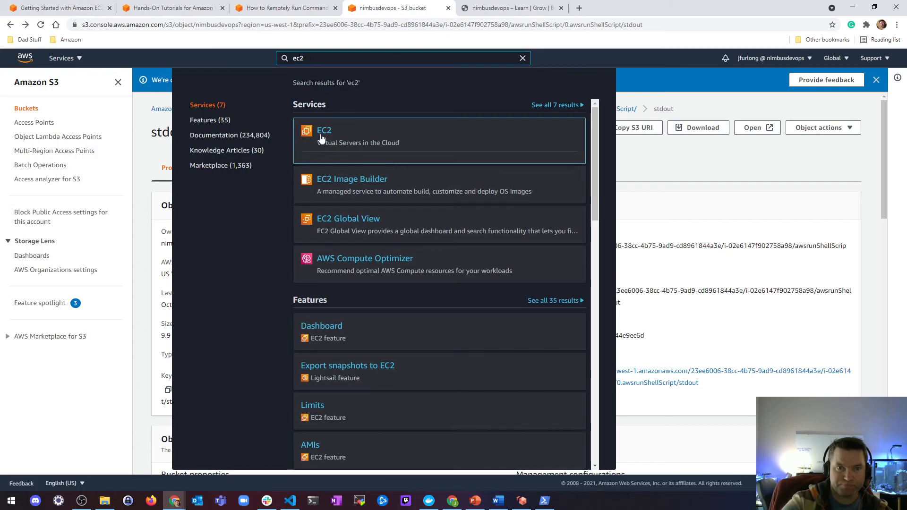
{"action": "left_click", "coordinate": [324, 138]}
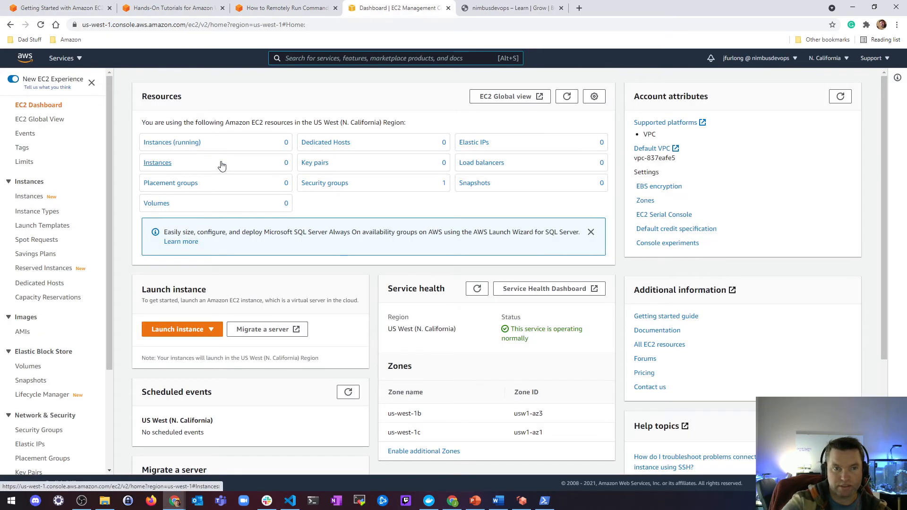
{"action": "left_click", "coordinate": [158, 164]}
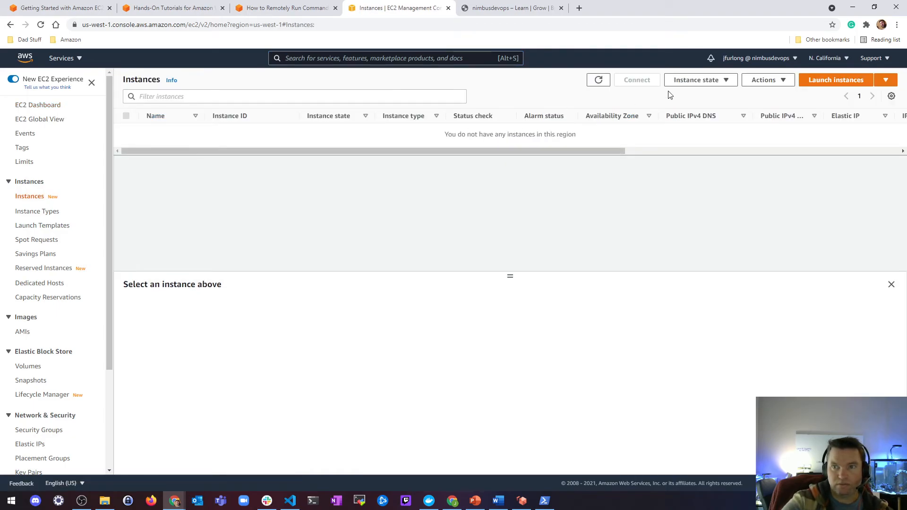
{"action": "left_click", "coordinate": [835, 59]}
{"action": "left_click", "coordinate": [787, 81]}
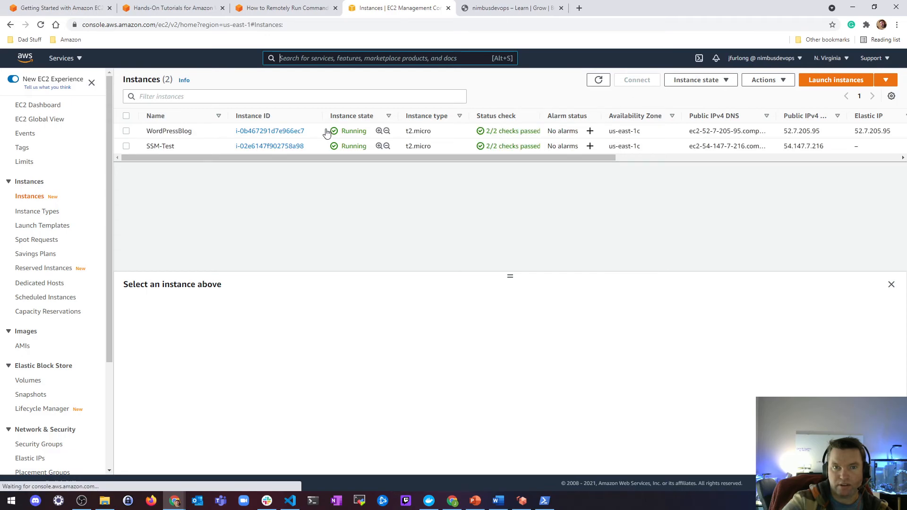
Step: Terminate the SSM-Test instance
{"action": "left_click", "coordinate": [126, 146]}
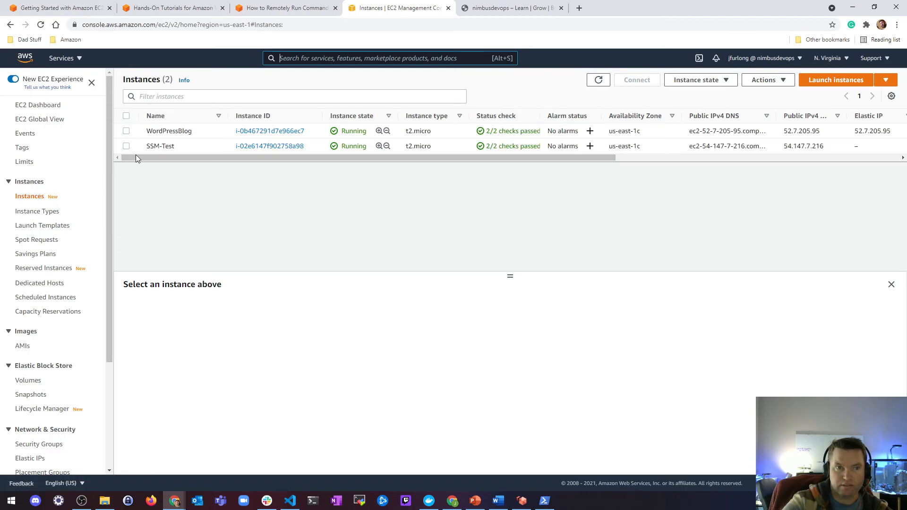
{"action": "left_click", "coordinate": [722, 80]}
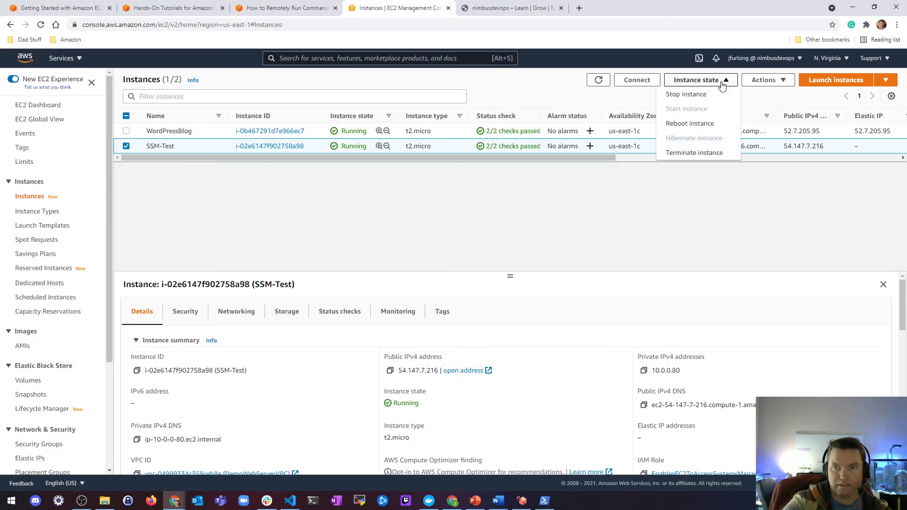
{"action": "left_click", "coordinate": [704, 153]}
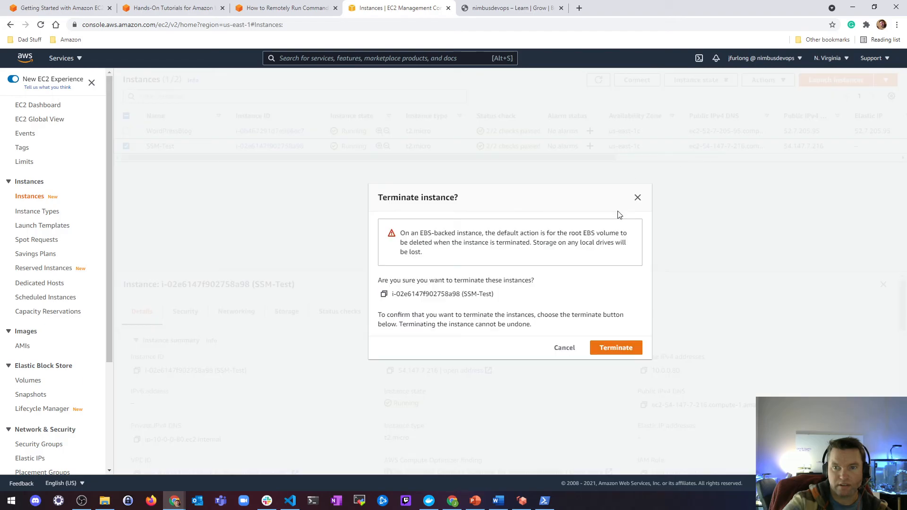
{"action": "left_click", "coordinate": [616, 348]}
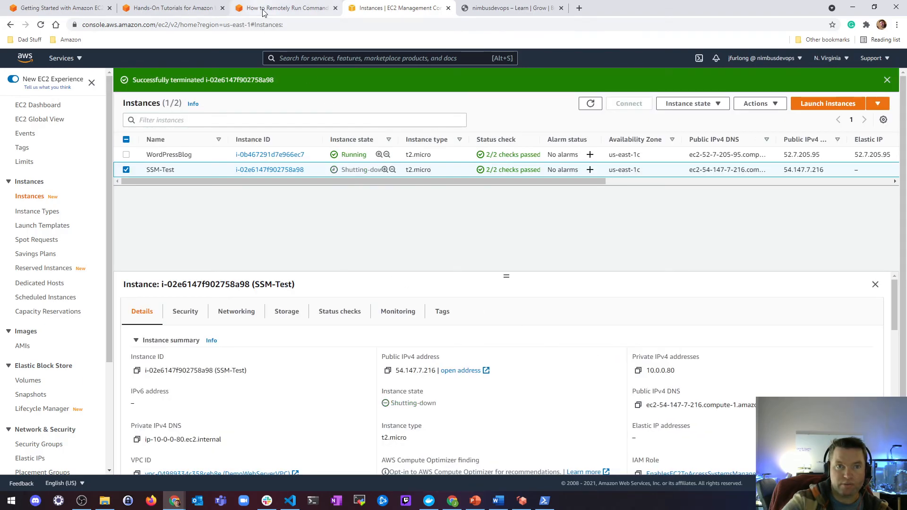
Step: Return to the tutorial and look back over its earlier steps on running the command and launching the instance
{"action": "left_click", "coordinate": [263, 10]}
{"action": "scroll", "coordinate": [385, 188], "scroll_direction": "up", "scroll_amount": 15}
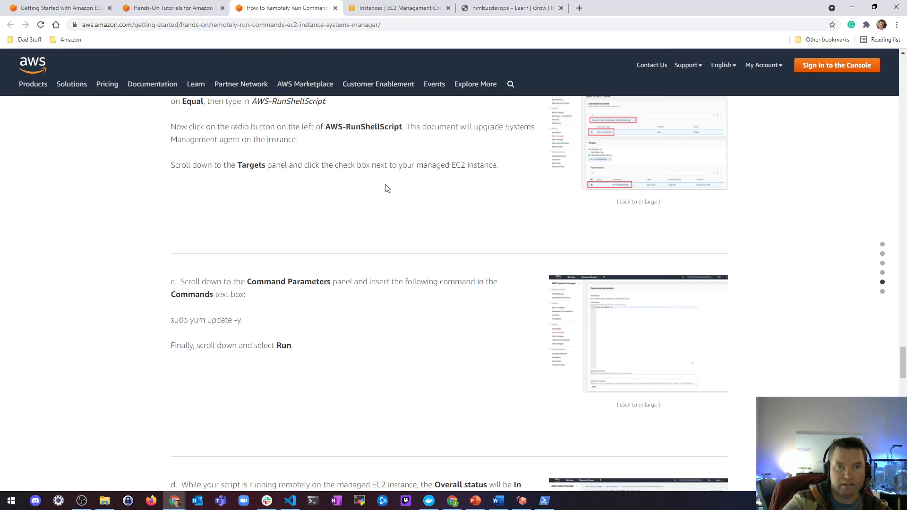
{"action": "scroll", "coordinate": [383, 186], "scroll_direction": "up", "scroll_amount": 20}
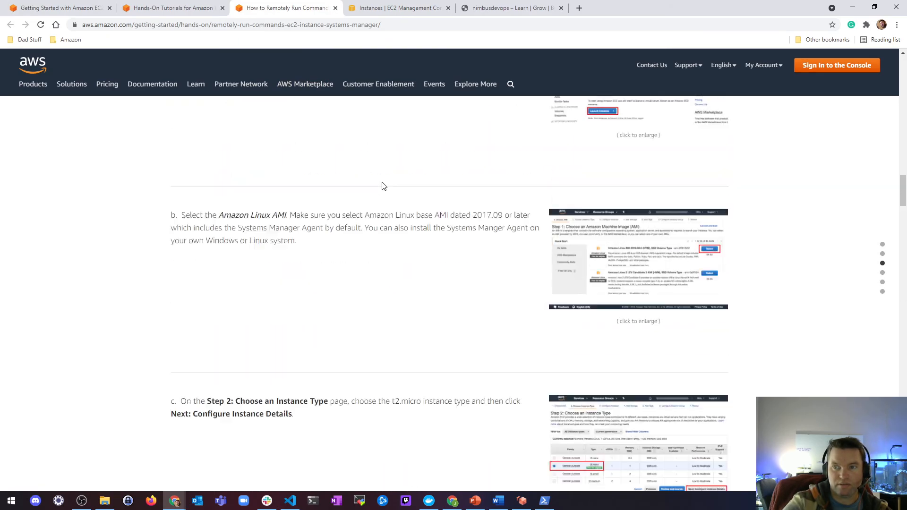